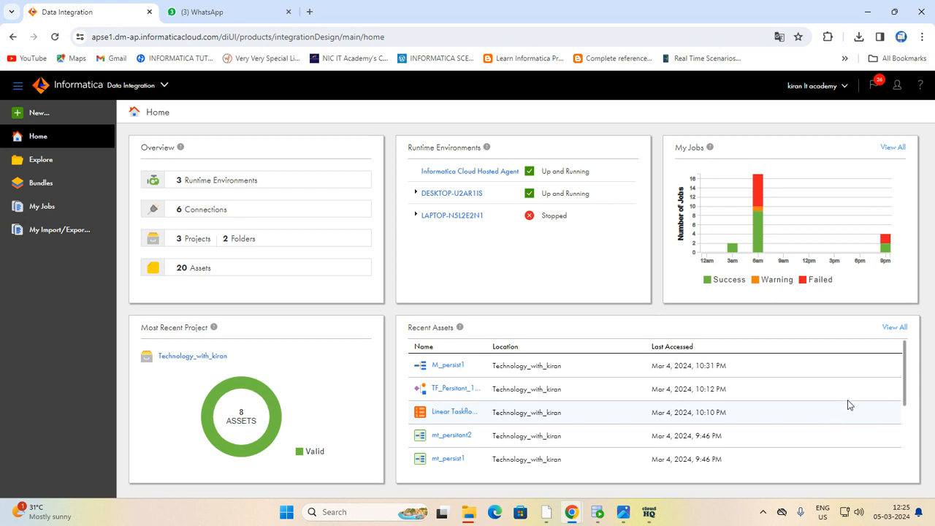
- Create a new blank mapping and select its Source transformation
click(34, 113)
click(263, 218)
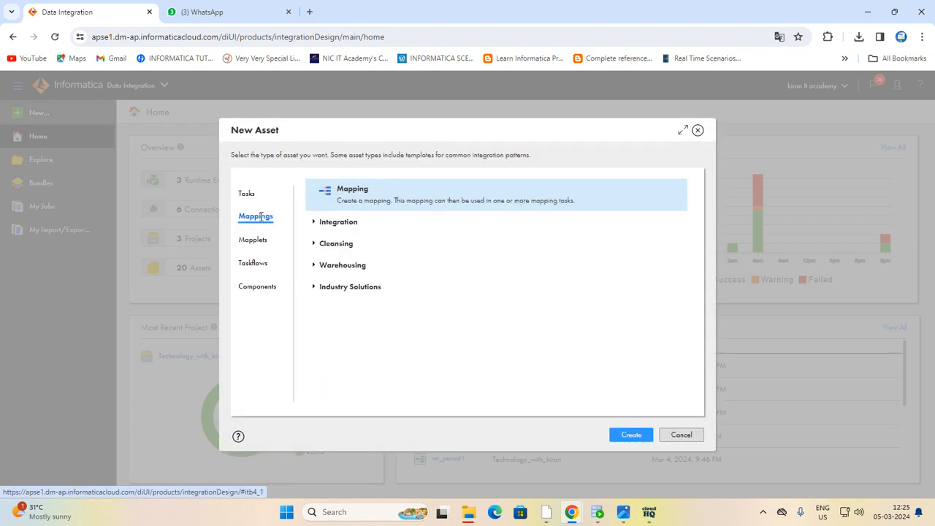
click(635, 436)
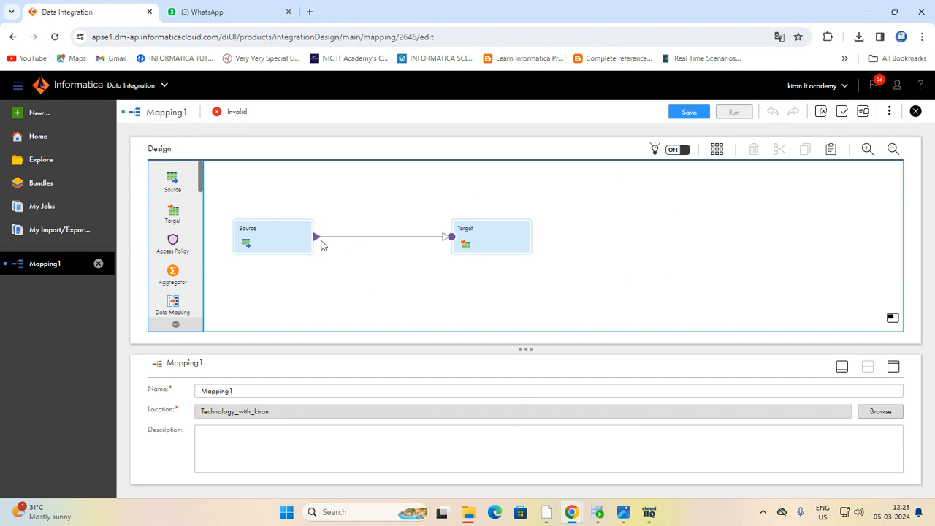
click(282, 245)
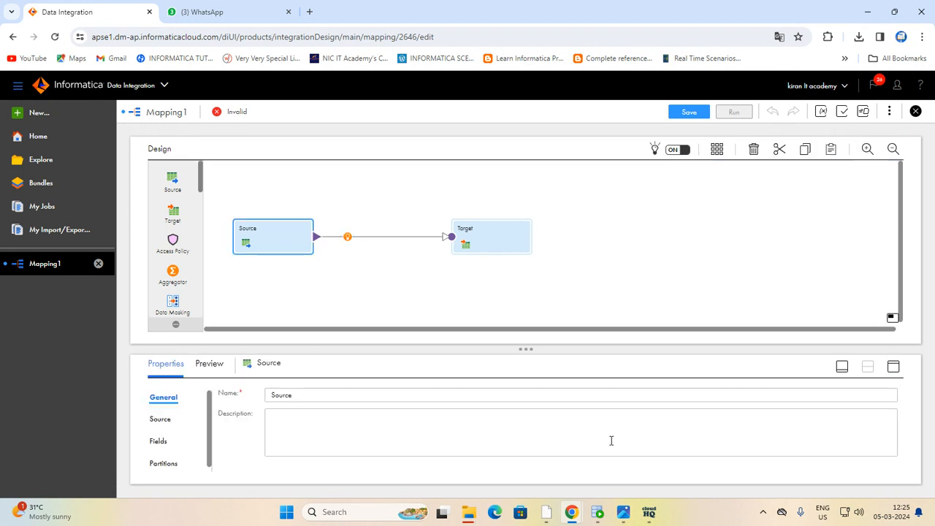
- Switch to Oracle SQL Developer and examine the columns of s_customer_dyn in hr and t_customer_dyn in core, then return to the mapping
click(598, 512)
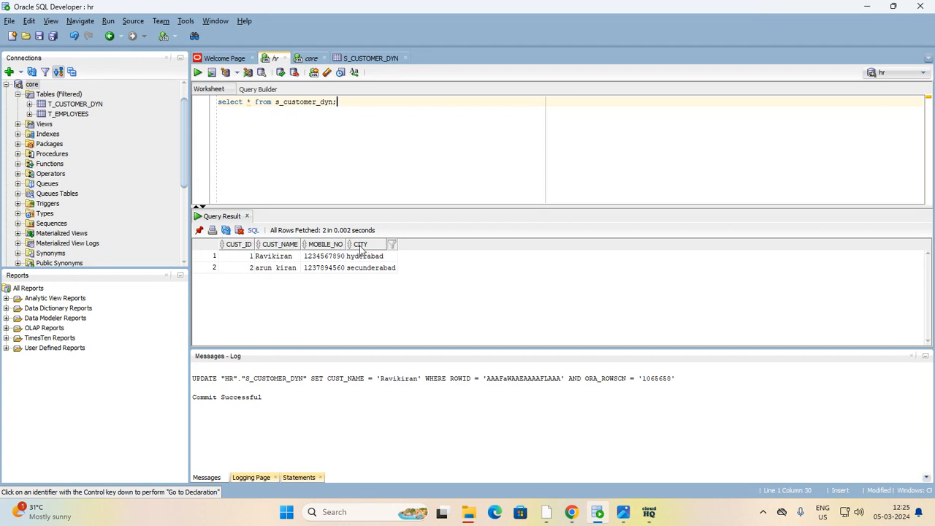
click(307, 60)
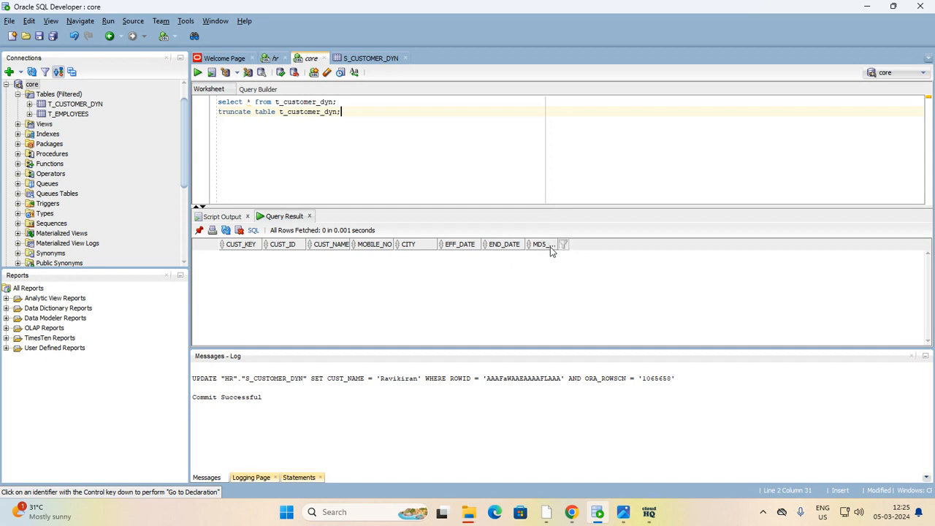
click(866, 7)
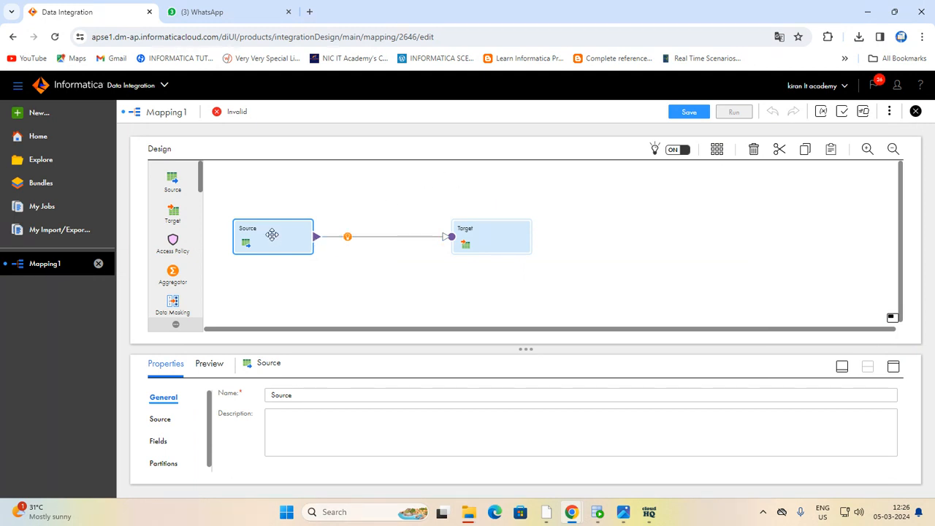
- Configure the Source transformation with the Oracle_src connection and the single object S_CUSTOMER_DYN
click(893, 366)
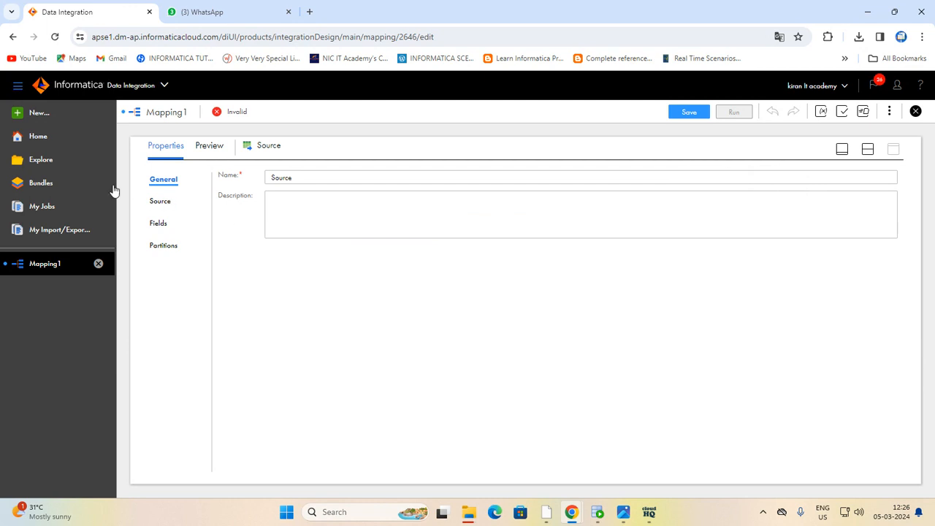
click(160, 203)
click(401, 206)
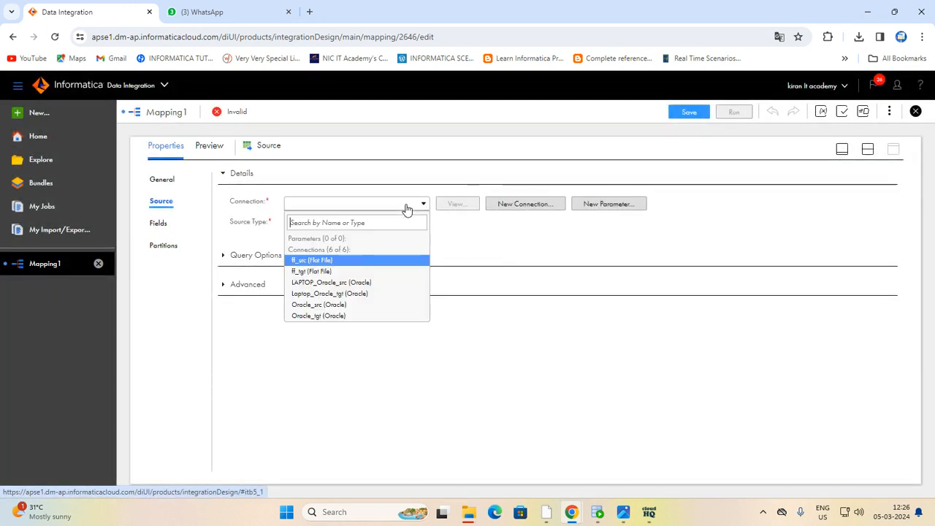
click(332, 304)
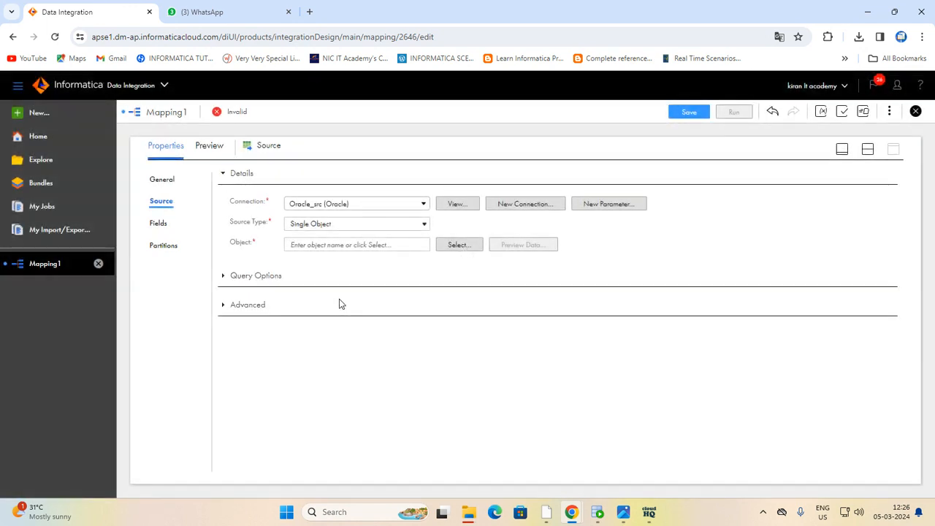
click(456, 246)
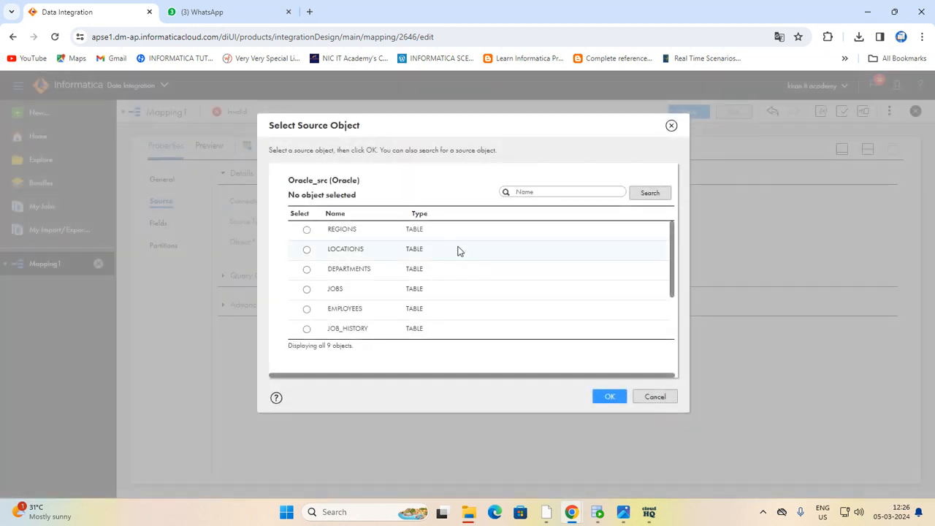
scroll(412, 271, down, 2)
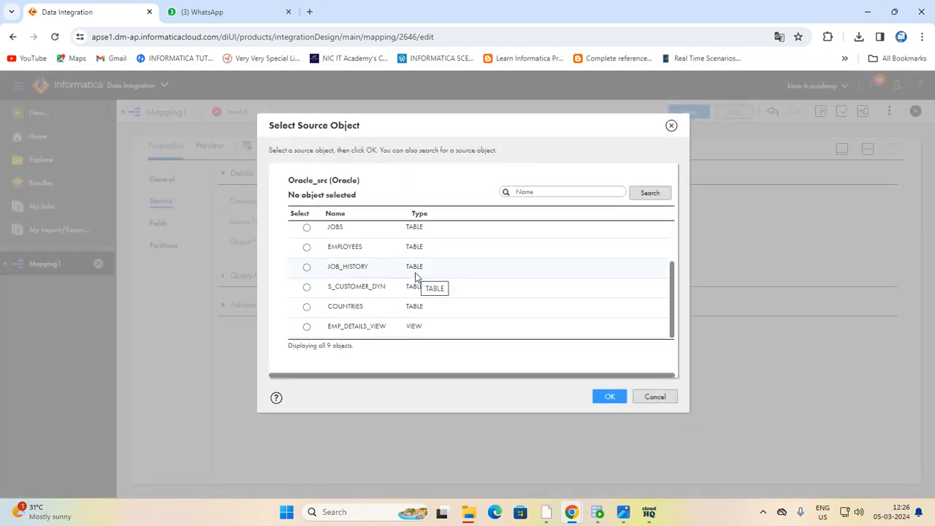
click(307, 287)
click(612, 399)
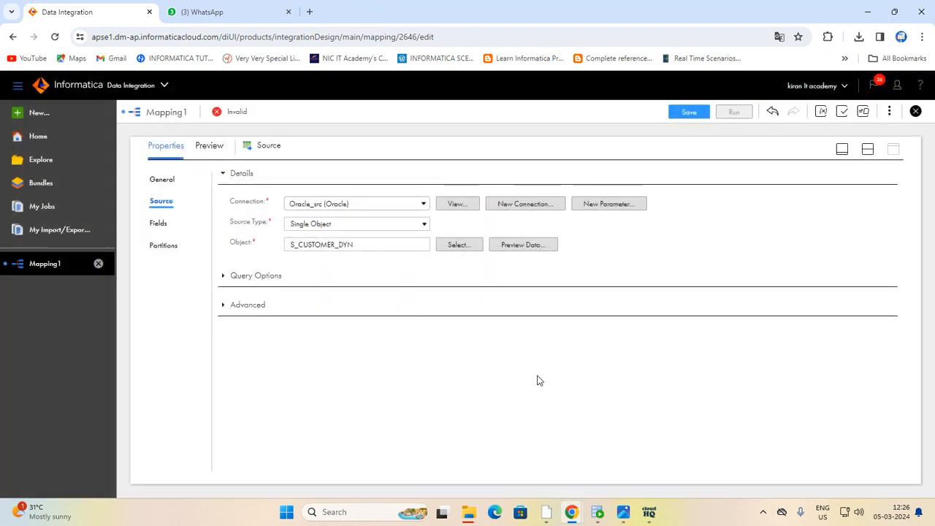
- Insert an Expression transformation on the link between Source and Target, and move Target farther along the canvas to make room
click(867, 148)
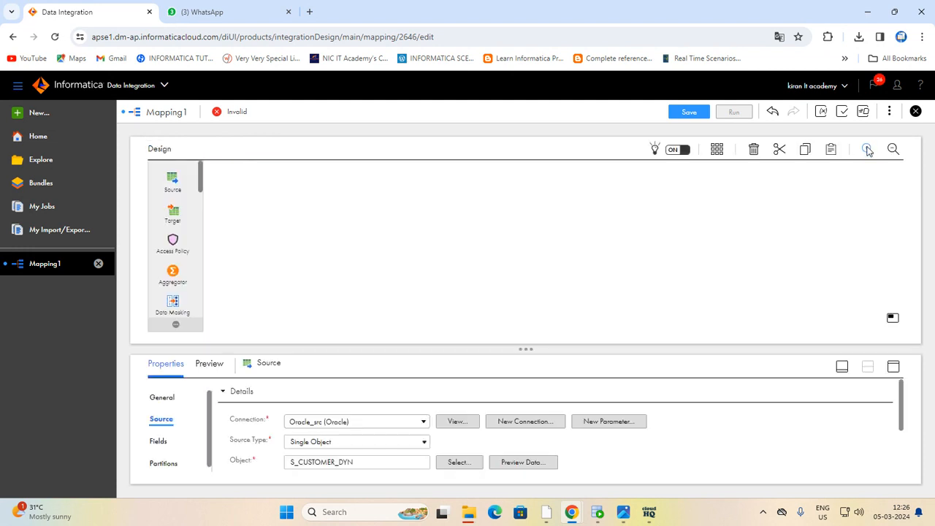
scroll(183, 248, down, 5)
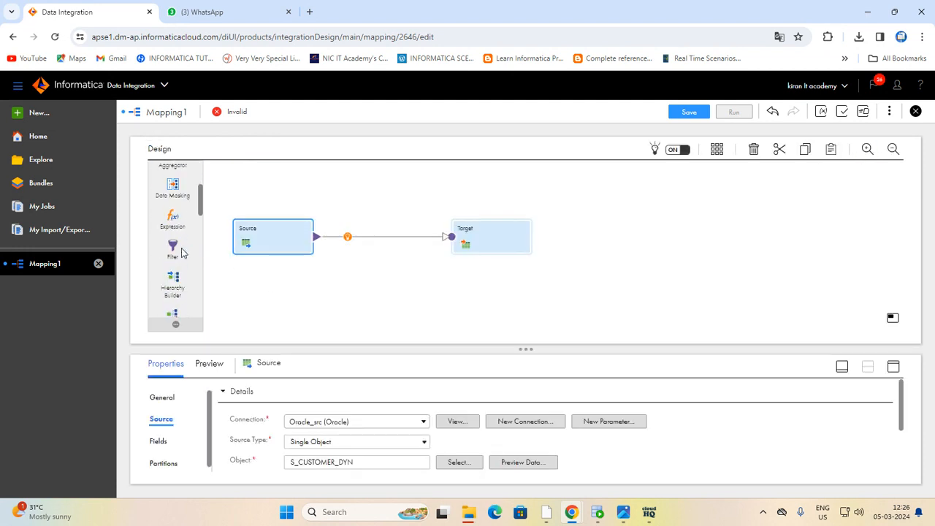
scroll(178, 219, up, 4)
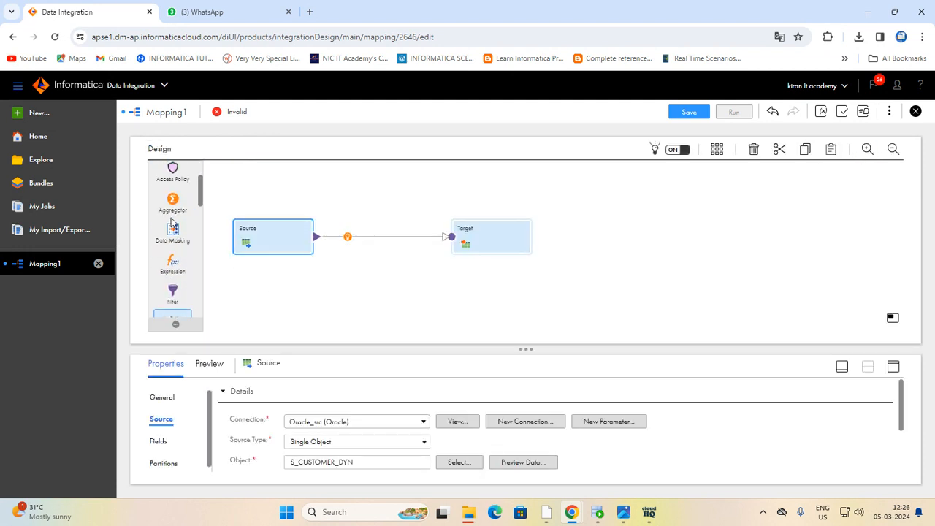
drag(173, 275, 349, 240)
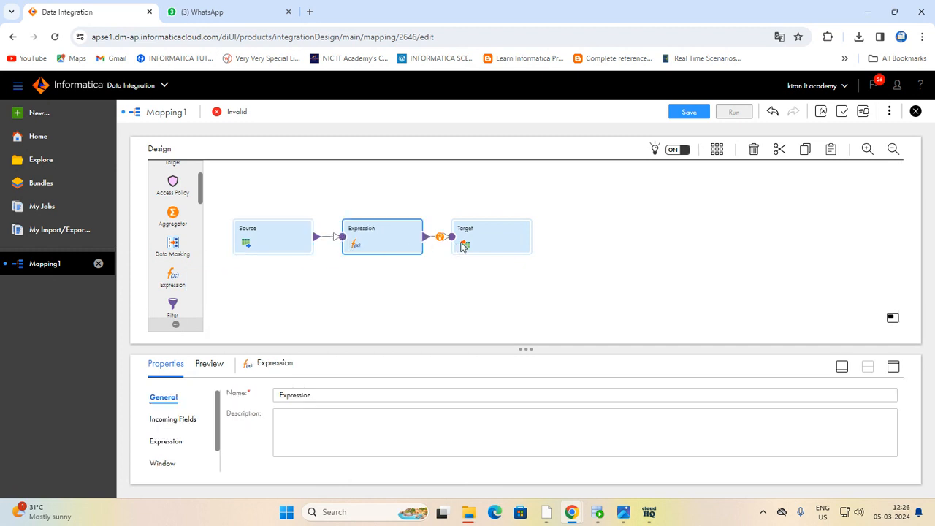
drag(500, 247, 632, 247)
- Add a string output field named Md5_Checksum with precision 32 to the Expression transformation
click(391, 244)
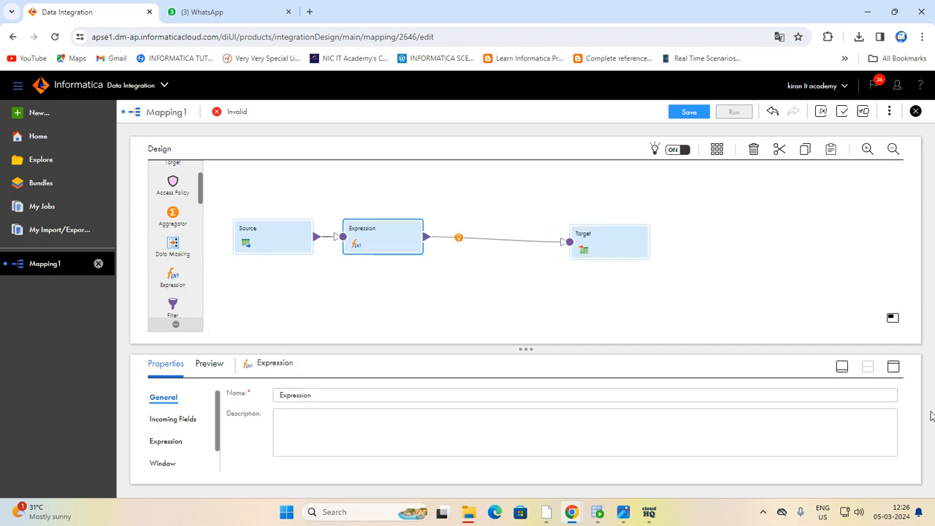
click(892, 366)
click(162, 224)
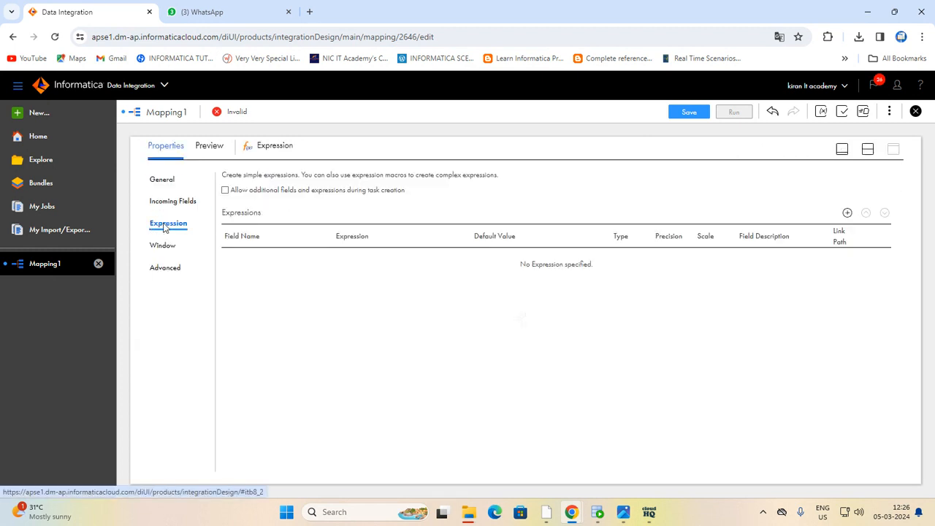
click(847, 212)
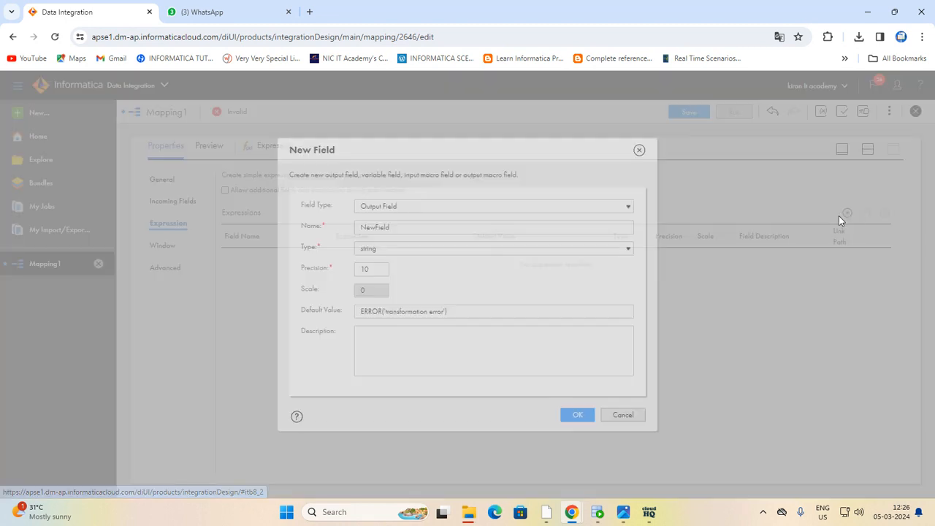
double_click(410, 227)
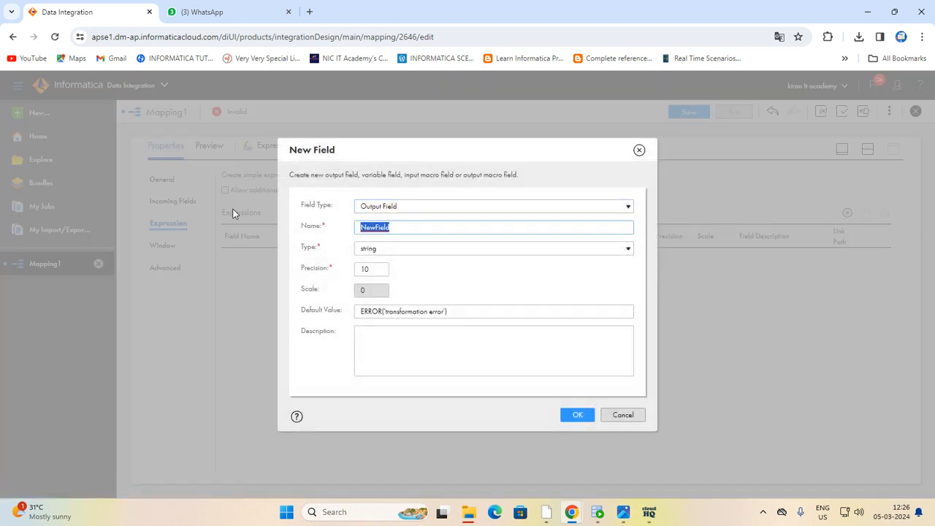
text(Md5_Checksum)
double_click(363, 267)
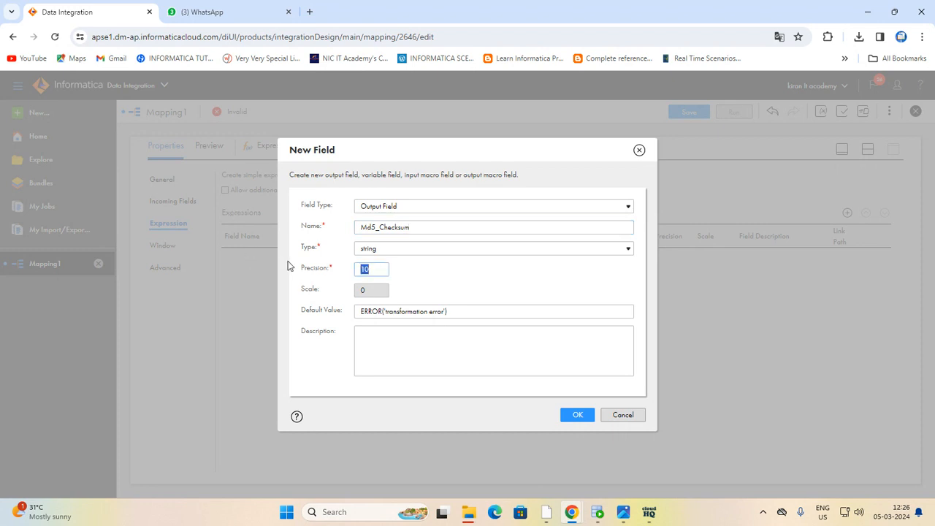
text(32)
click(582, 416)
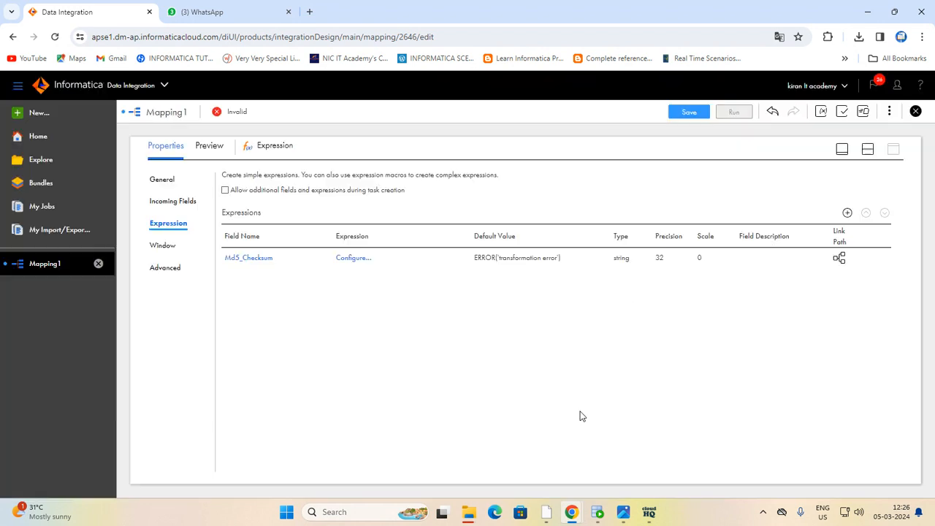
- Set the Md5_Checksum expression to md5(CUST_ID||CUST_NAME||MOBILE_NO||CITY) and validate it
click(349, 265)
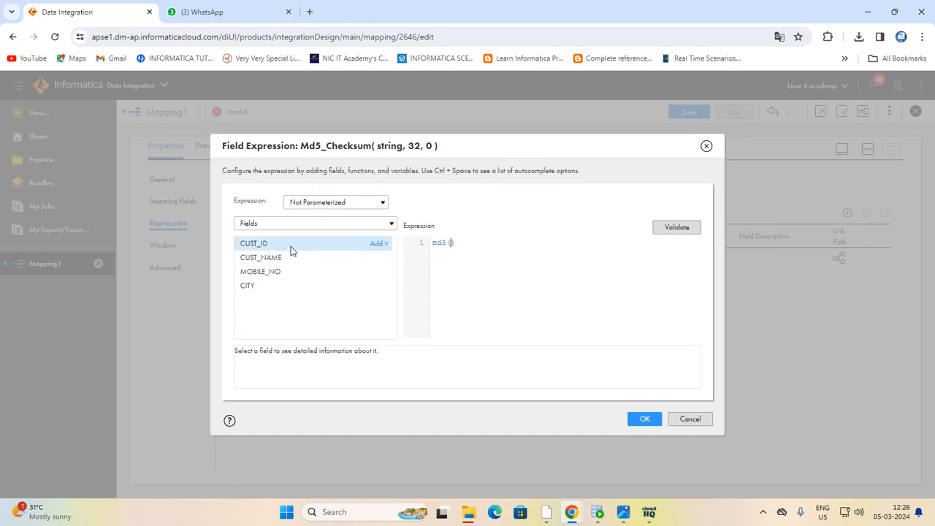
click(378, 246)
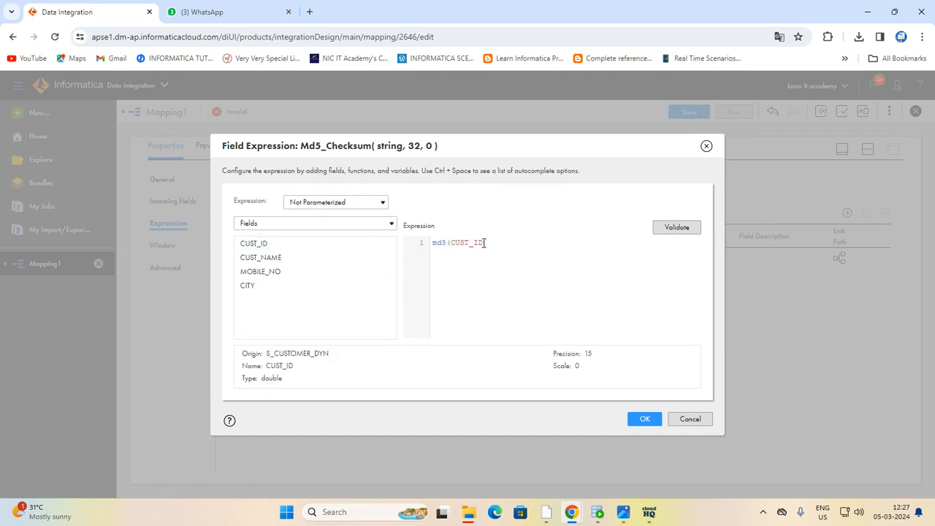
click(377, 258)
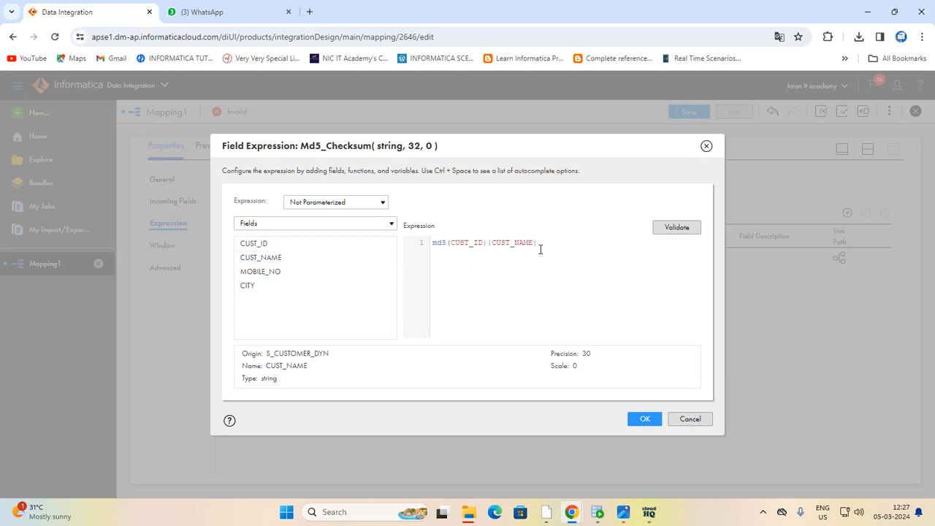
text()||)
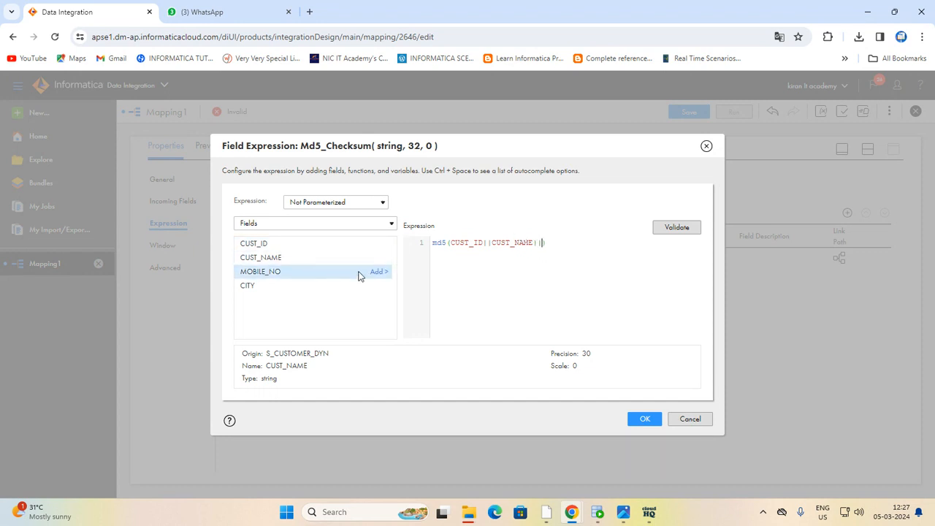
click(379, 270)
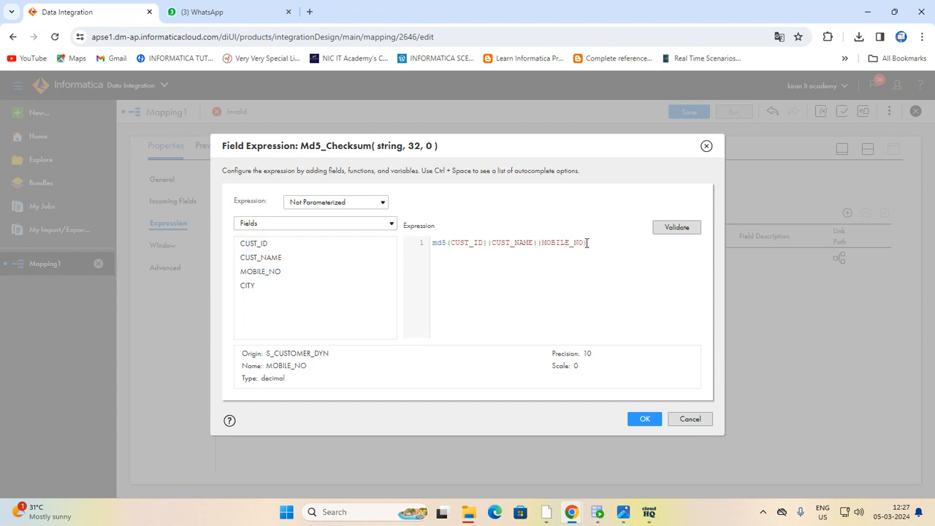
text(||)
click(379, 286)
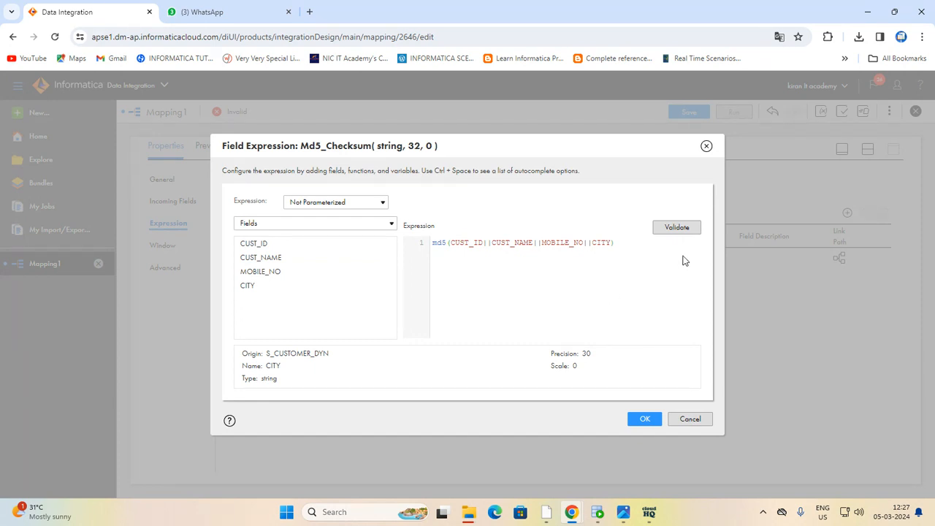
click(679, 227)
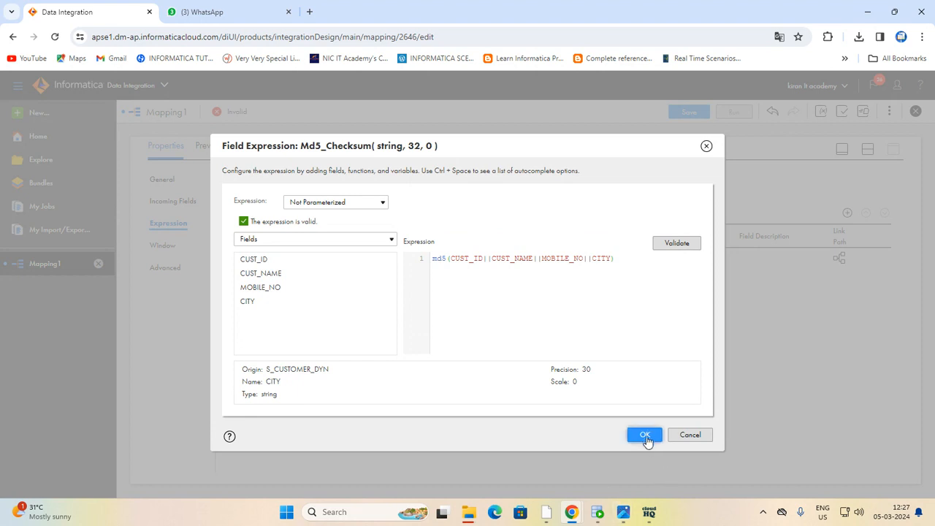
click(645, 436)
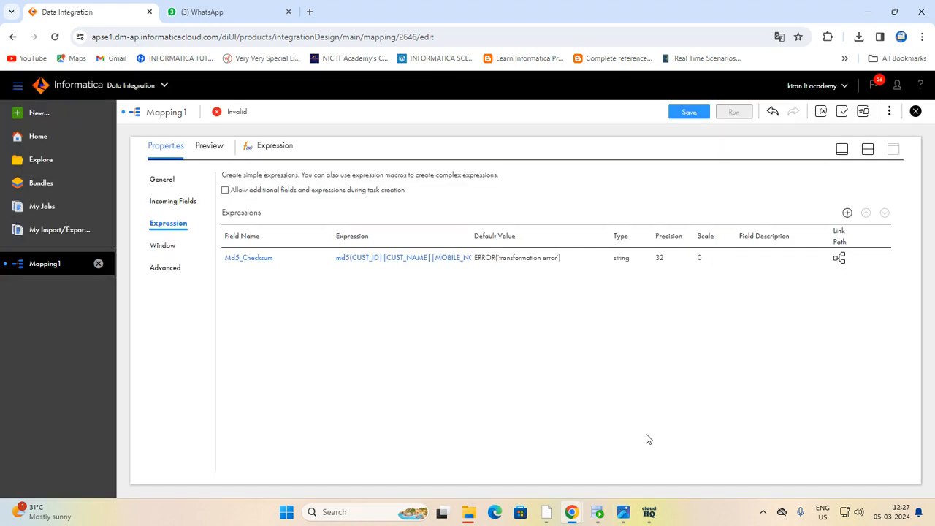
- Add an output field named O_in_effect_date with type date/time to the Expression transformation
click(847, 213)
drag(415, 224, 300, 226)
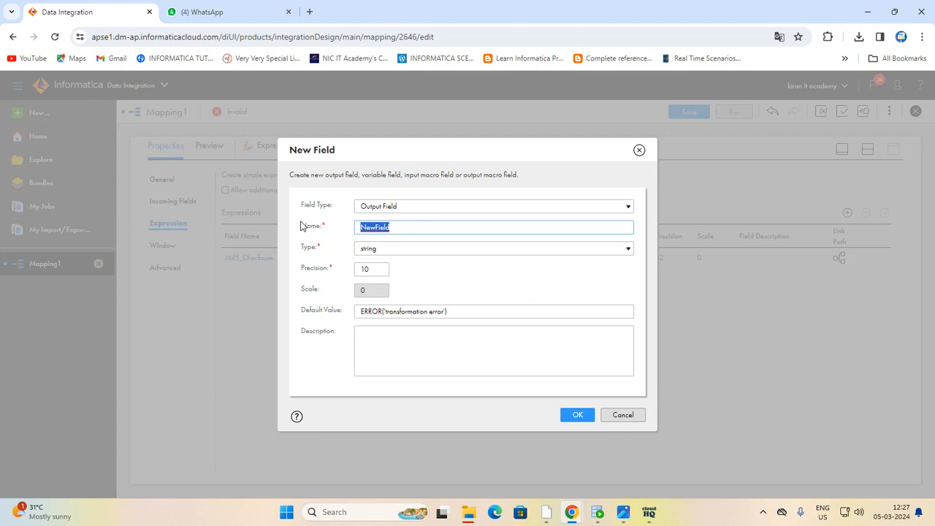
text(c)
text(O)
text(_in_)
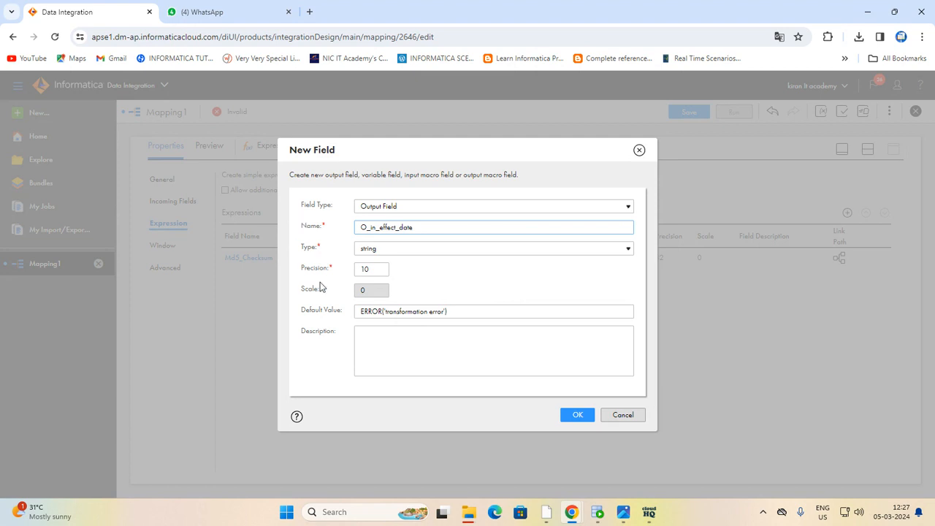
click(488, 252)
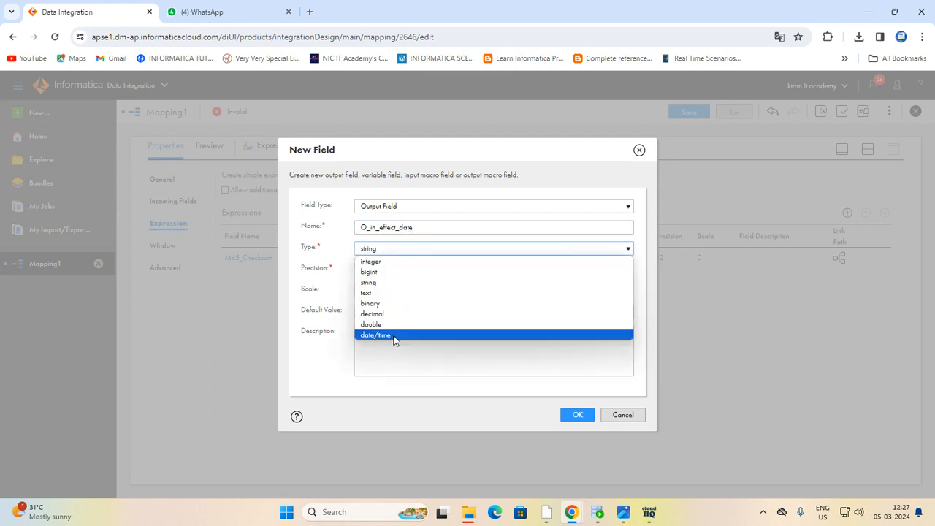
click(395, 336)
click(577, 415)
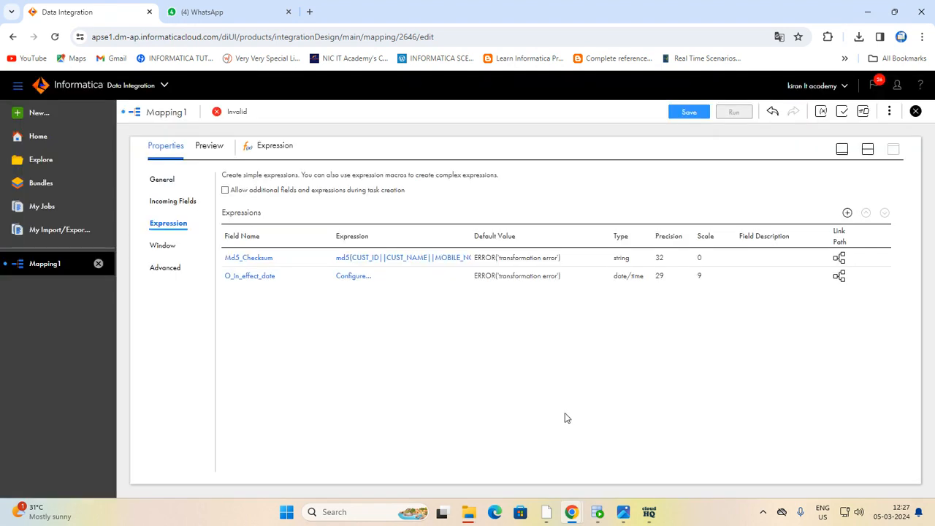
- Set the O_in_effect_date expression to sysdate and validate it
click(358, 276)
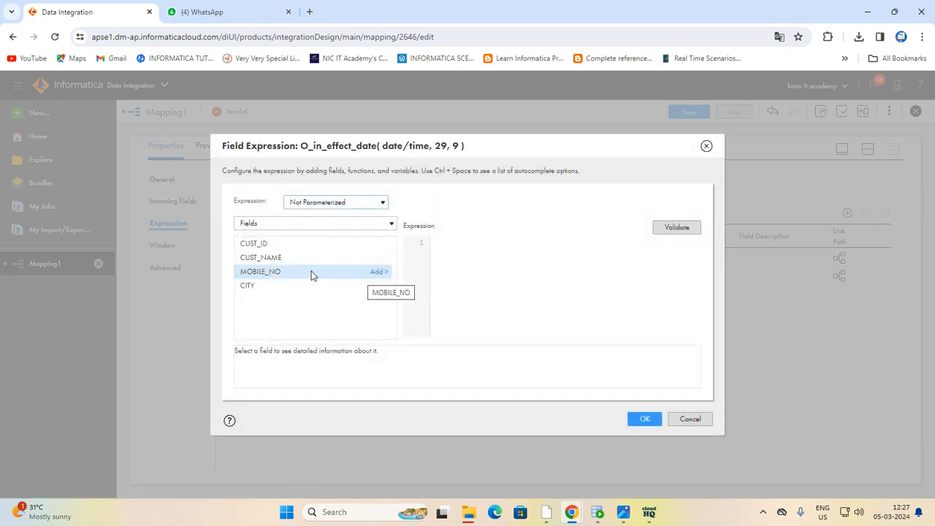
click(461, 240)
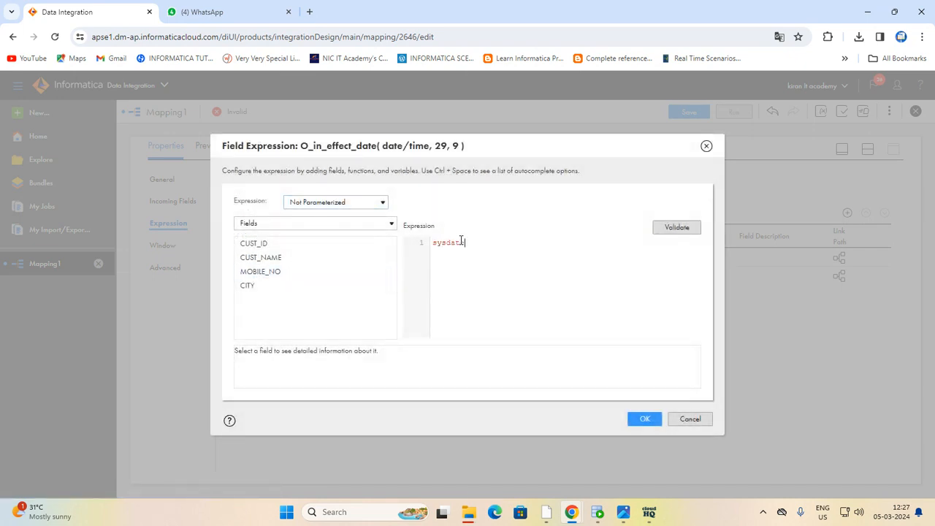
click(689, 231)
click(646, 435)
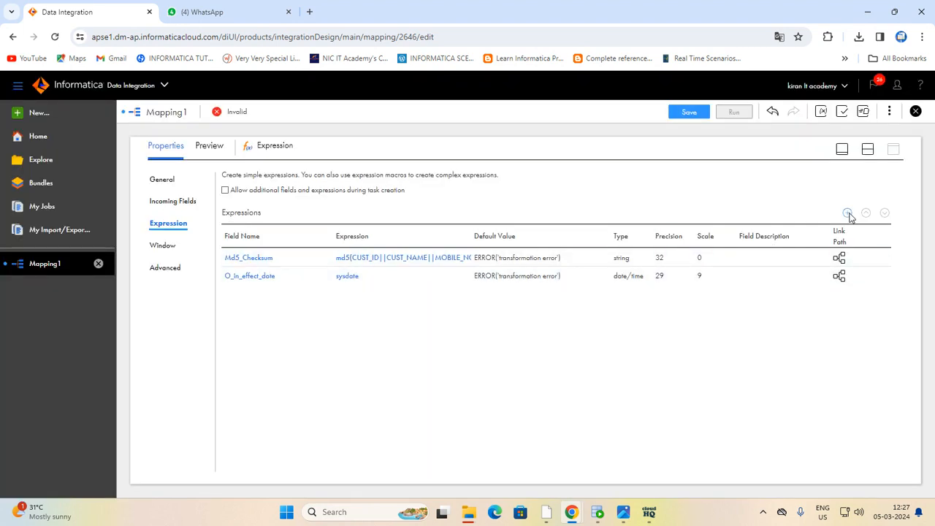
- Add an output field named O_end_date with type date/time to the Expression transformation
click(847, 212)
click(420, 226)
double_click(420, 227)
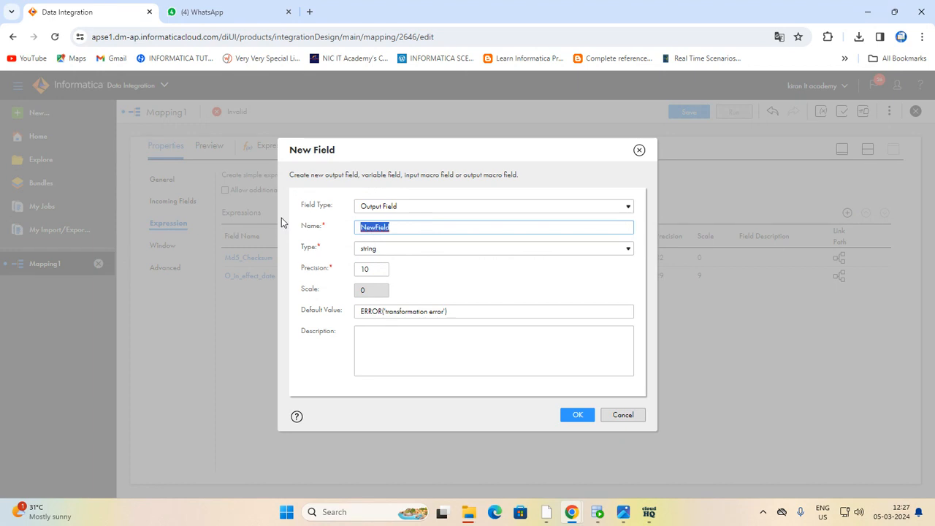
text(O_end_date)
click(413, 252)
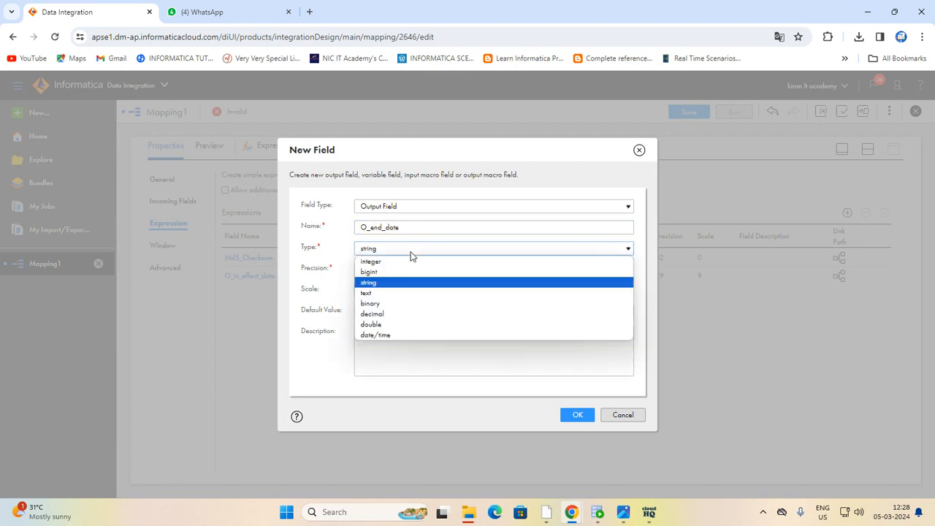
click(398, 336)
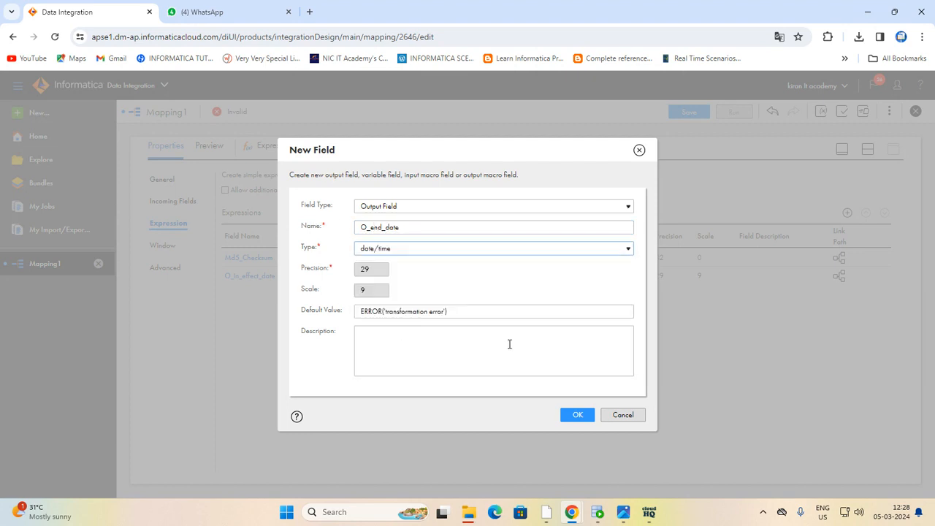
click(577, 415)
- Set the O_end_date expression to to_date('12/31/9999','mm/dd/yyyy') and validate it
click(354, 294)
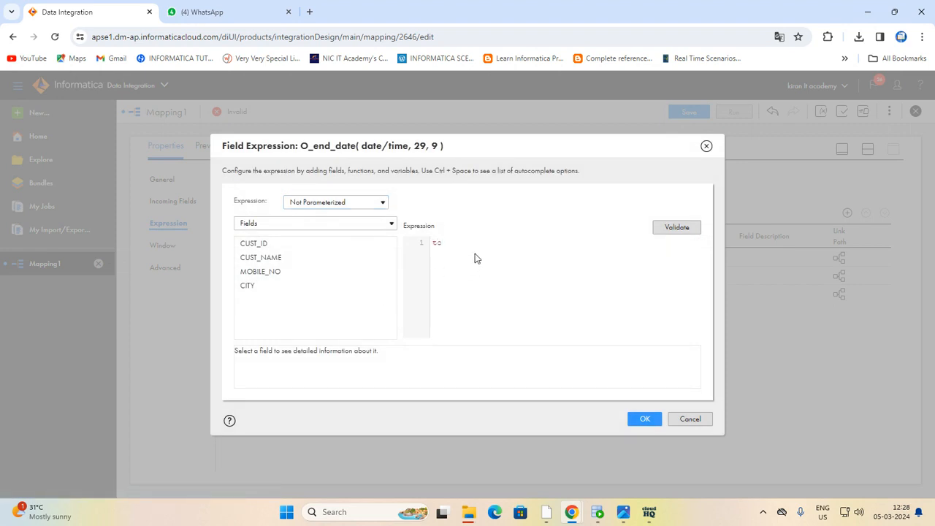
text(to_date('12/31/)
text(9999','mm/dd/yyyy)
click(685, 228)
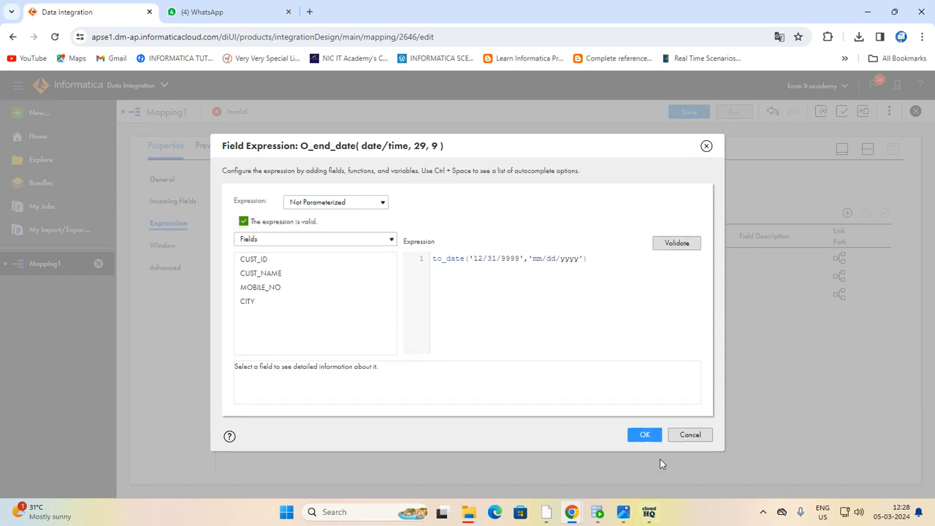
click(645, 436)
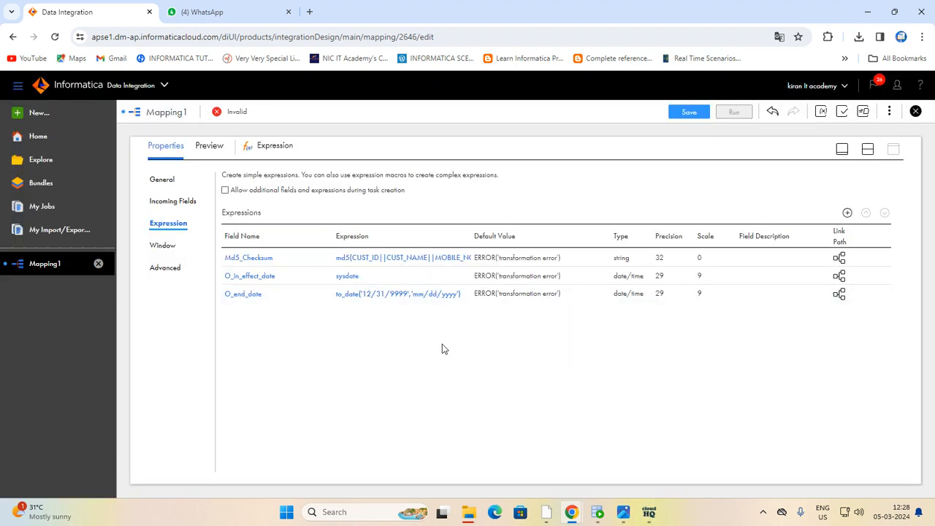
- Insert a Lookup transformation on the link between Expression and Target, and move Target farther along the canvas to make room
click(867, 149)
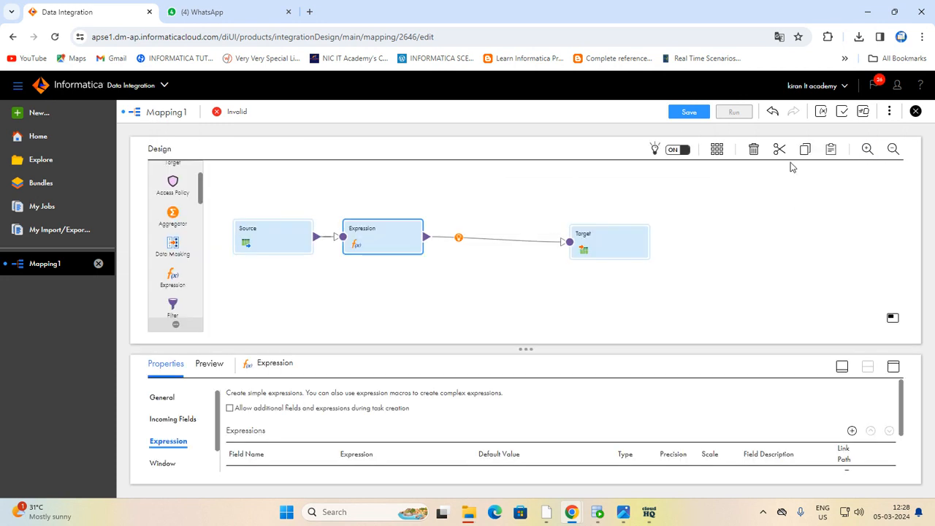
click(455, 238)
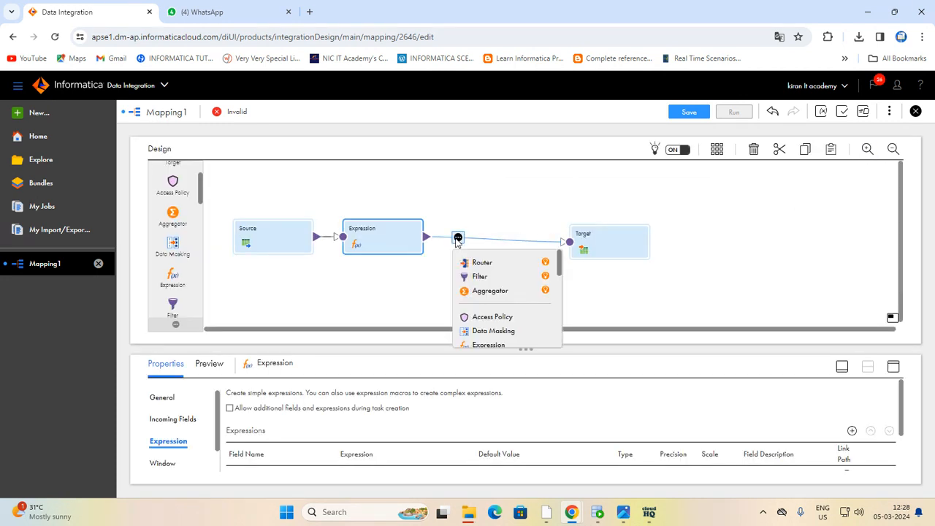
scroll(497, 309, down, 3)
click(499, 303)
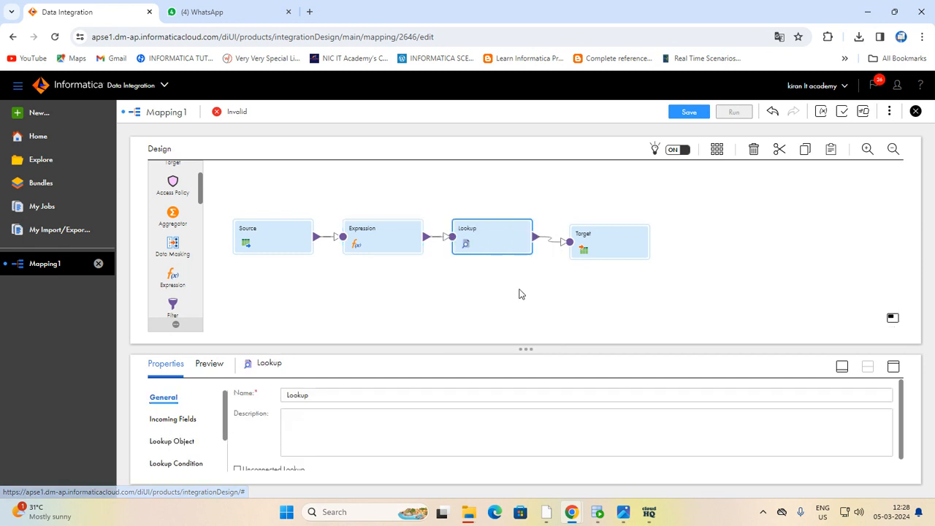
drag(609, 246, 716, 241)
- Set the Lookup transformation's connection to Oracle_tgt and its lookup object to the T_CUSTOMER_DYN table
click(495, 241)
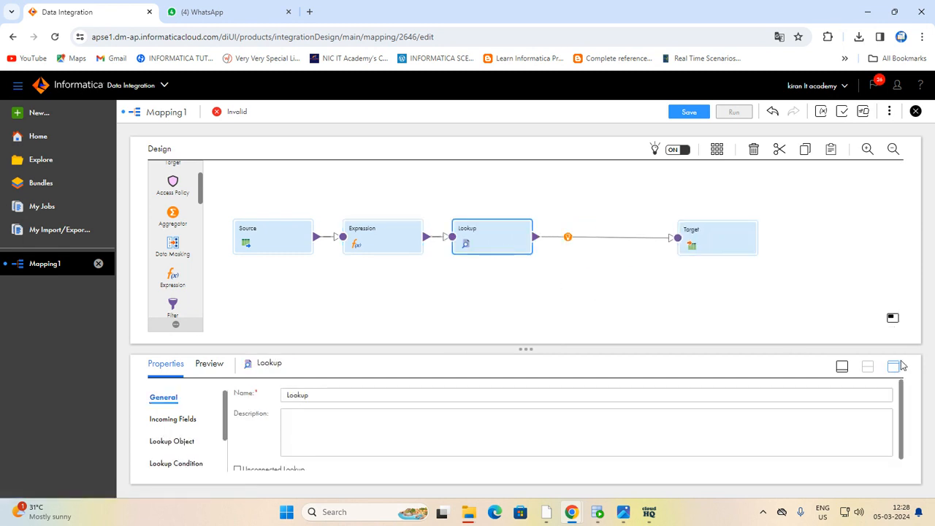
click(892, 366)
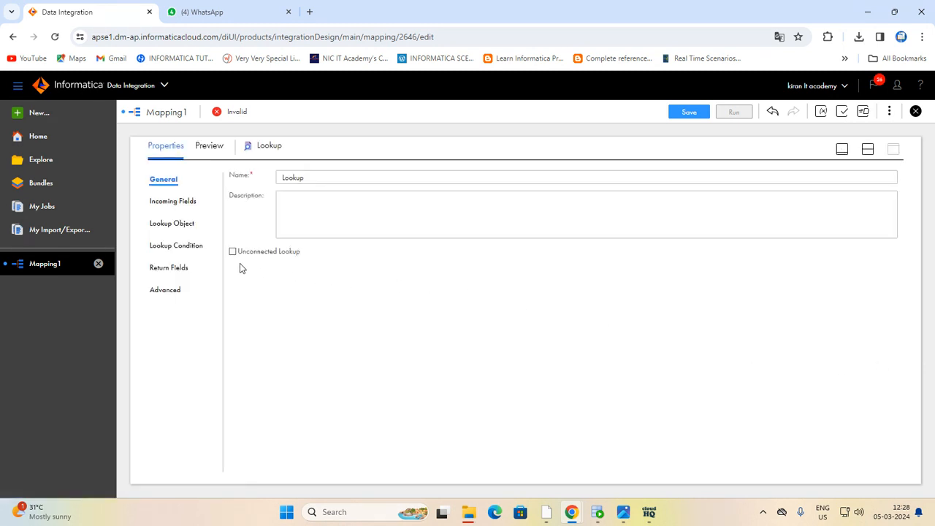
click(171, 223)
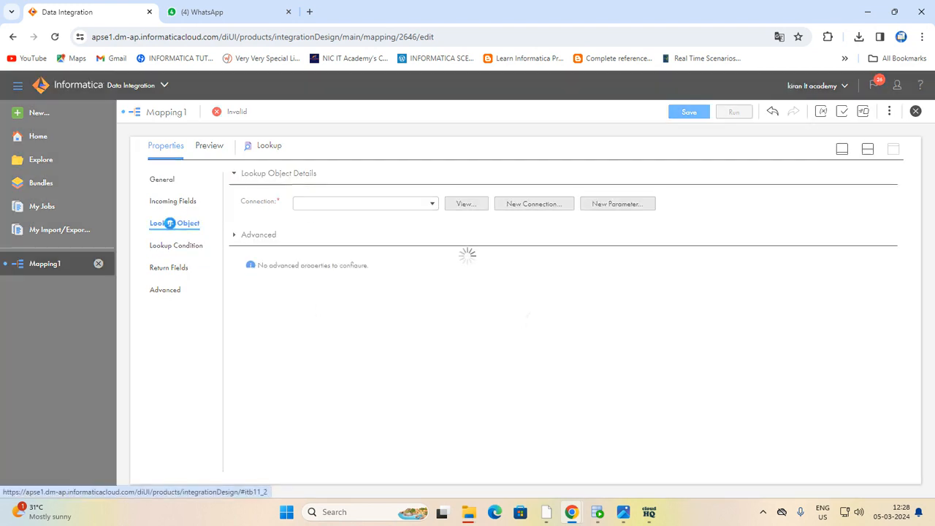
click(384, 205)
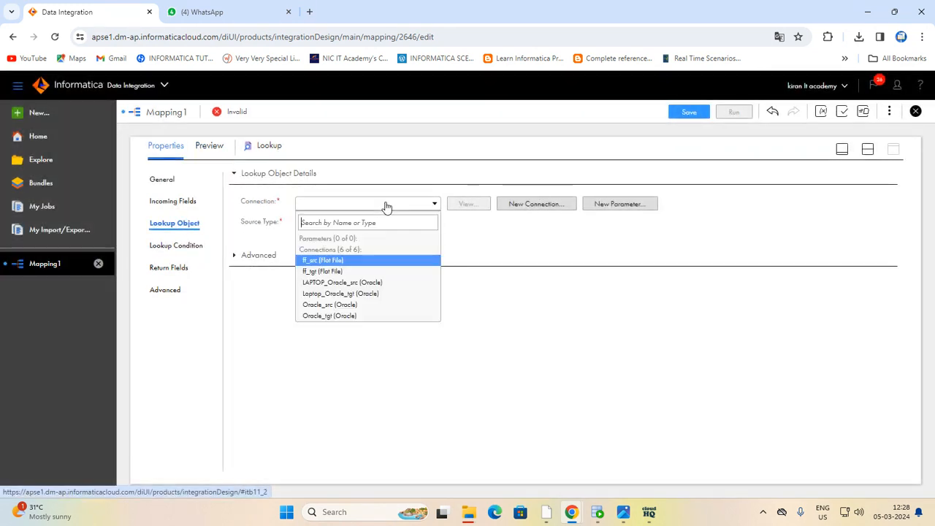
click(345, 317)
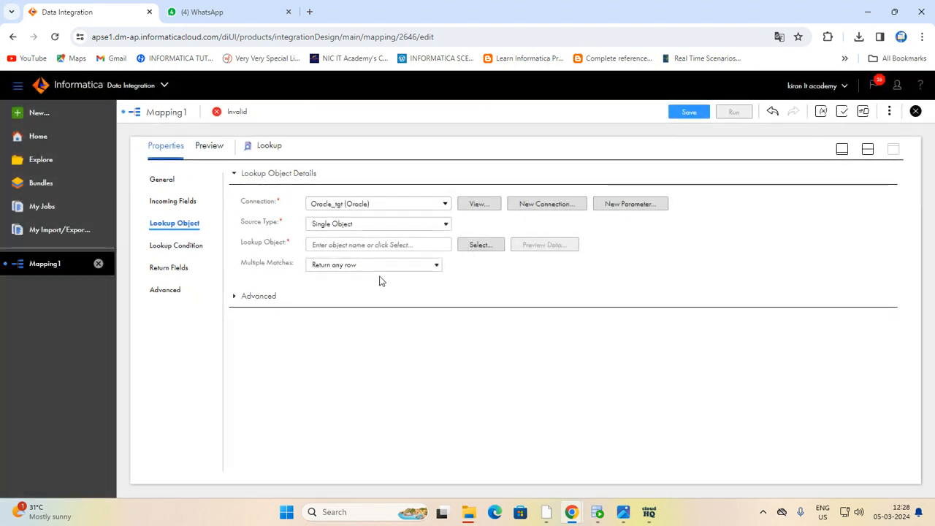
click(466, 245)
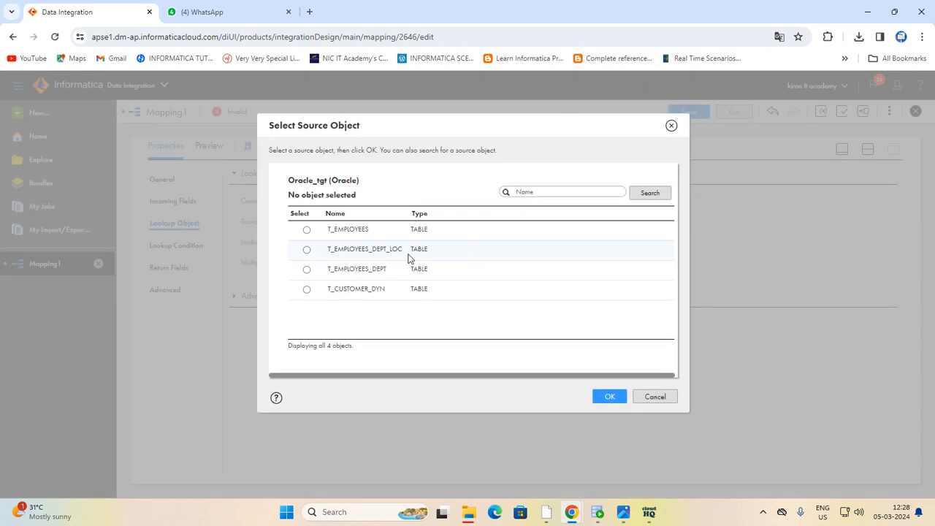
click(306, 290)
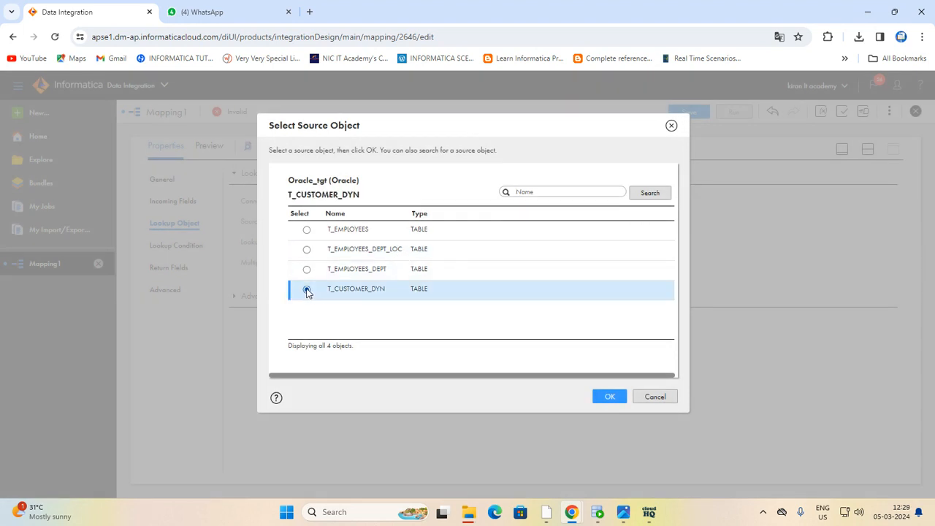
click(605, 397)
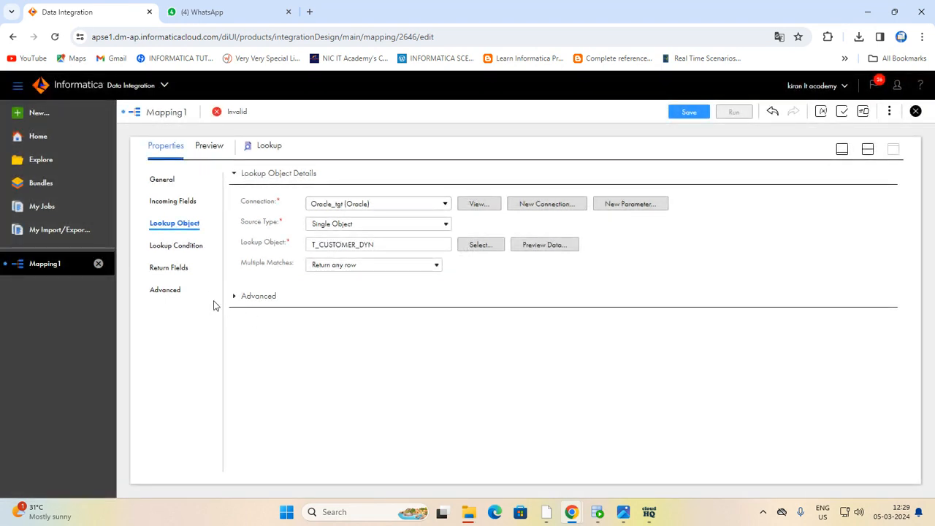
- Resolve the Lookup's field name conflicts by bulk renaming the fields from Expression with the prefix Src_
click(176, 249)
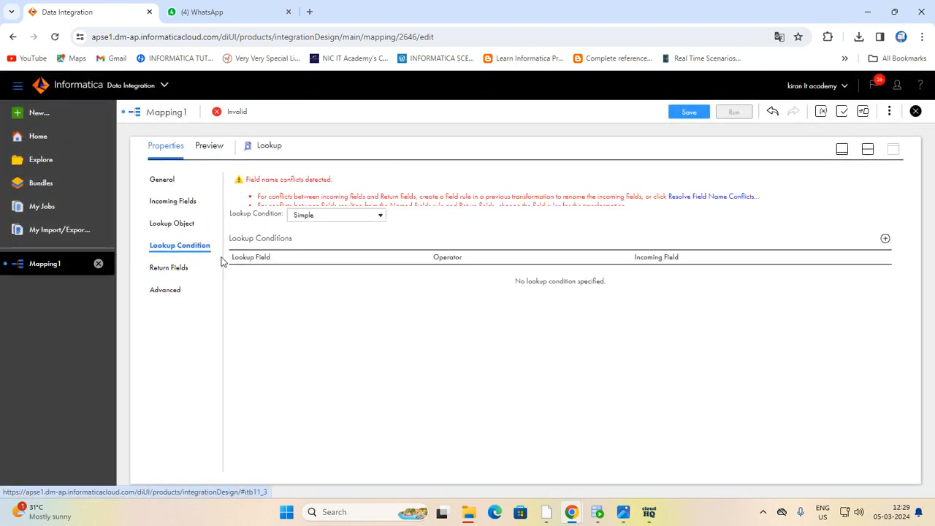
click(714, 199)
click(528, 264)
click(503, 275)
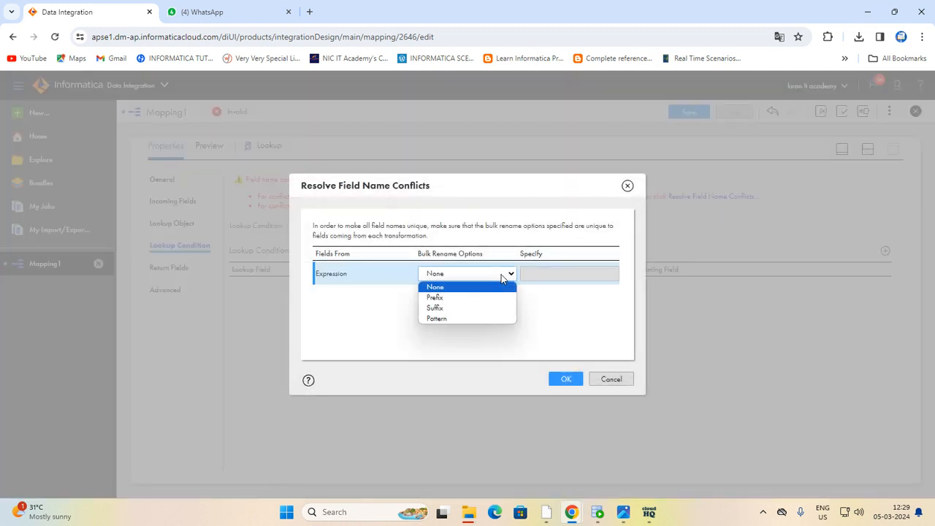
click(453, 297)
click(572, 275)
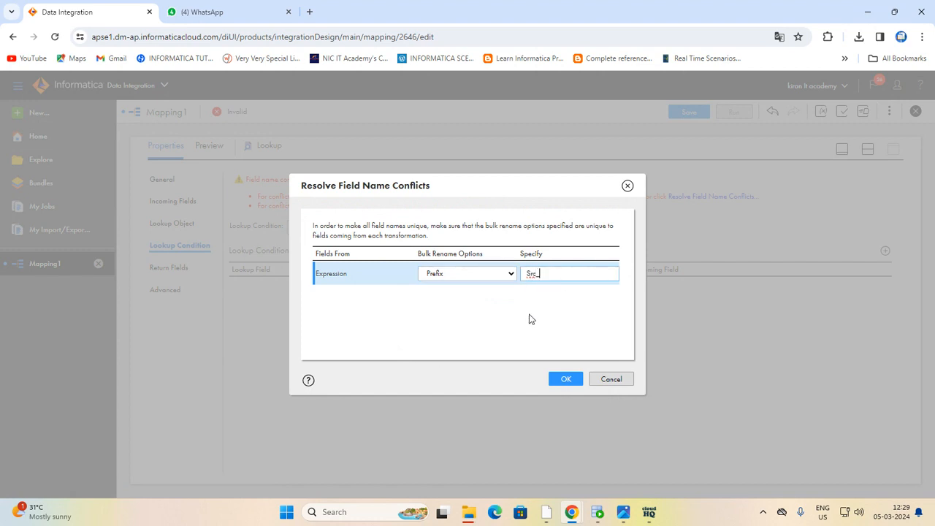
click(565, 387)
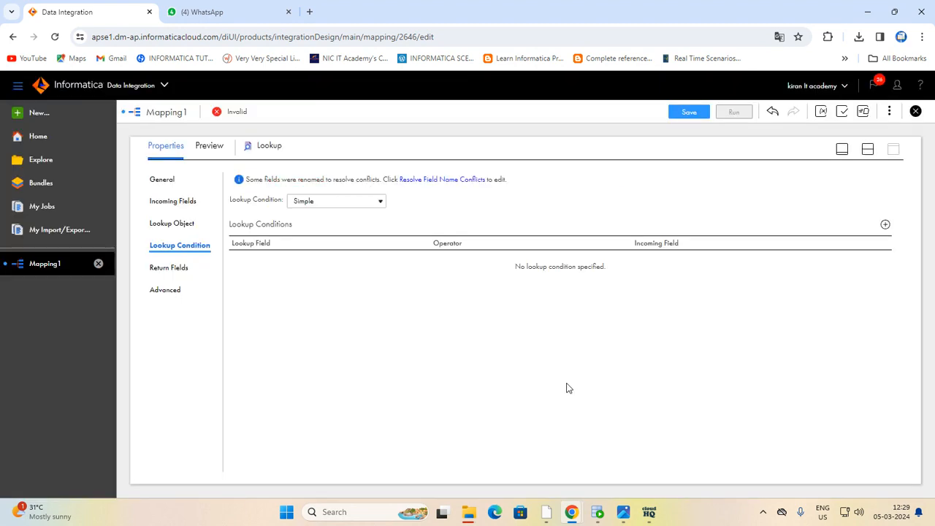
- Add a lookup condition matching lookup field CUST_ID = incoming field Src_CUST_ID
click(884, 224)
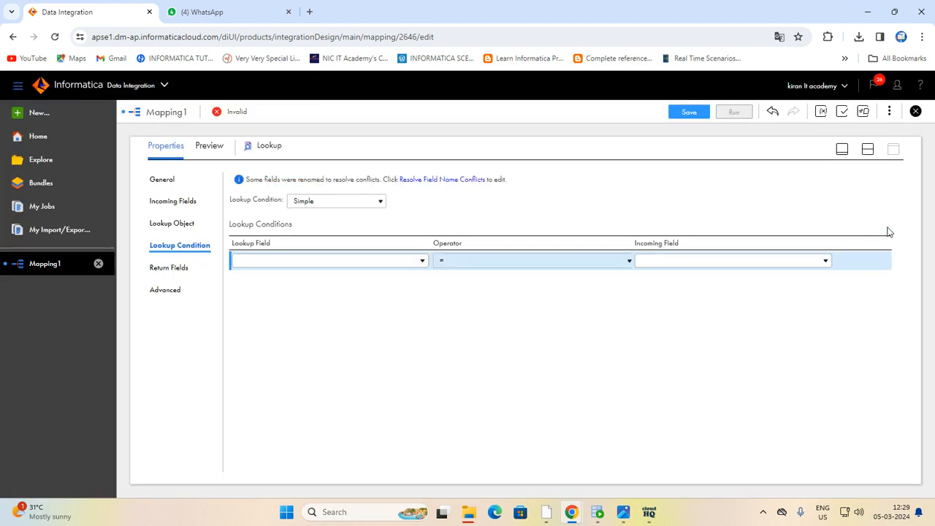
click(413, 262)
click(301, 340)
click(713, 264)
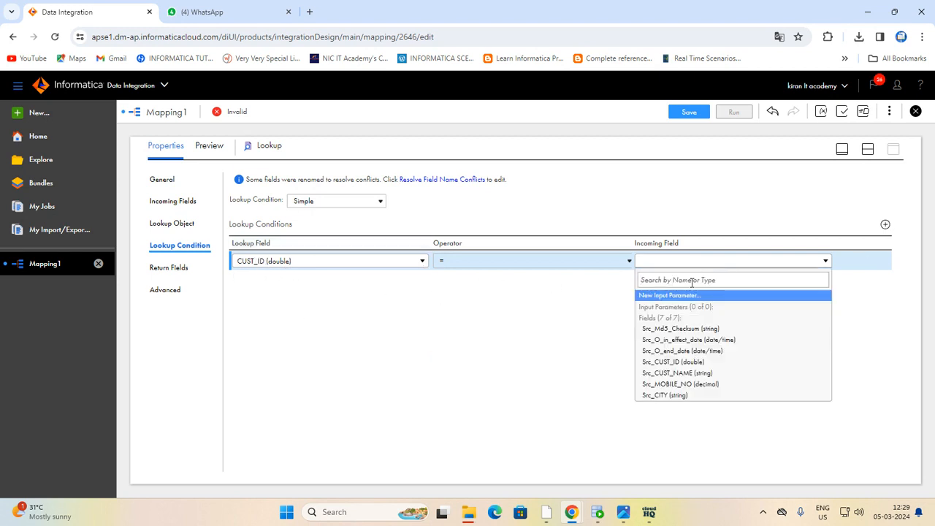
click(691, 364)
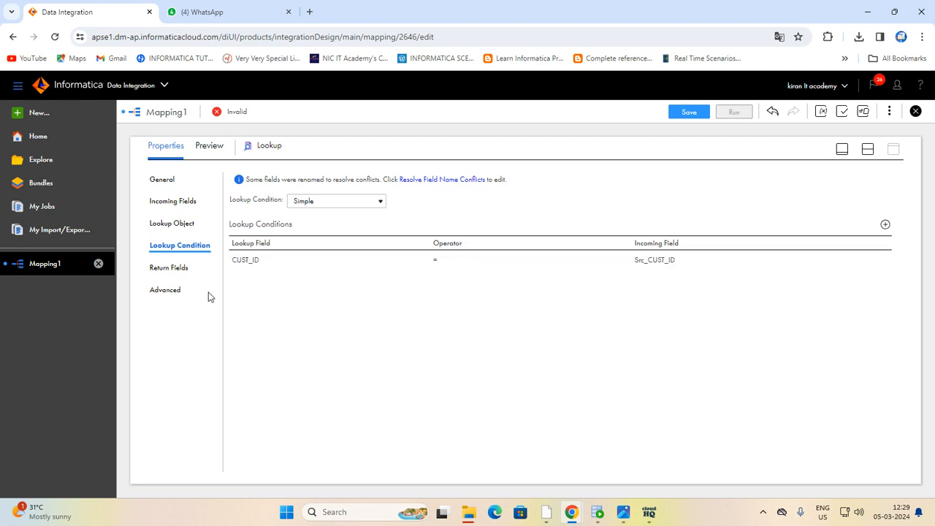
- Enable Dynamic Lookup Cache, Output Old Value On Update and Insert Else Update in the Lookup's advanced properties
click(182, 270)
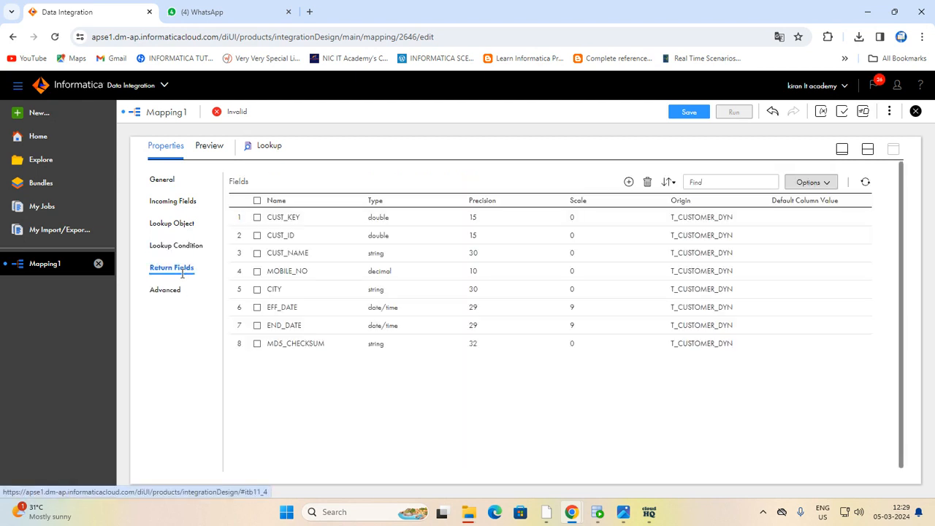
click(178, 293)
scroll(673, 316, down, 1)
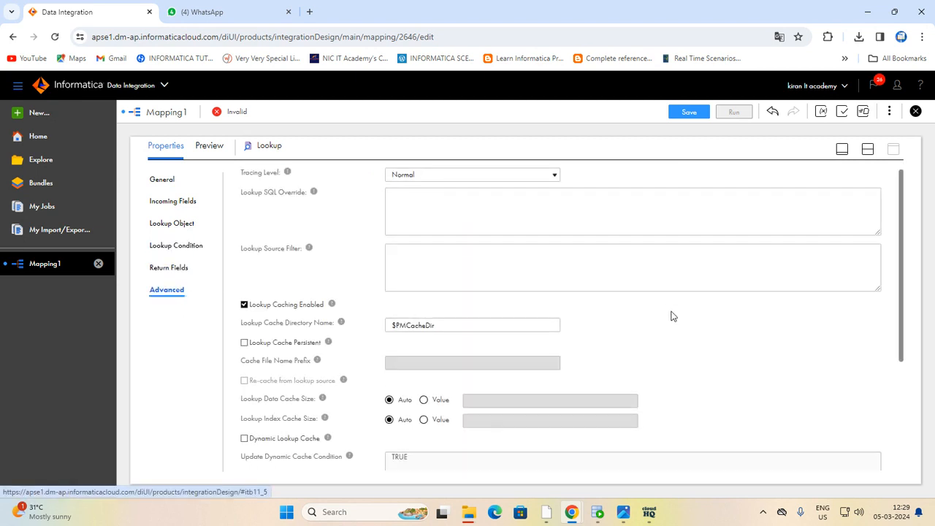
scroll(673, 315, down, 2)
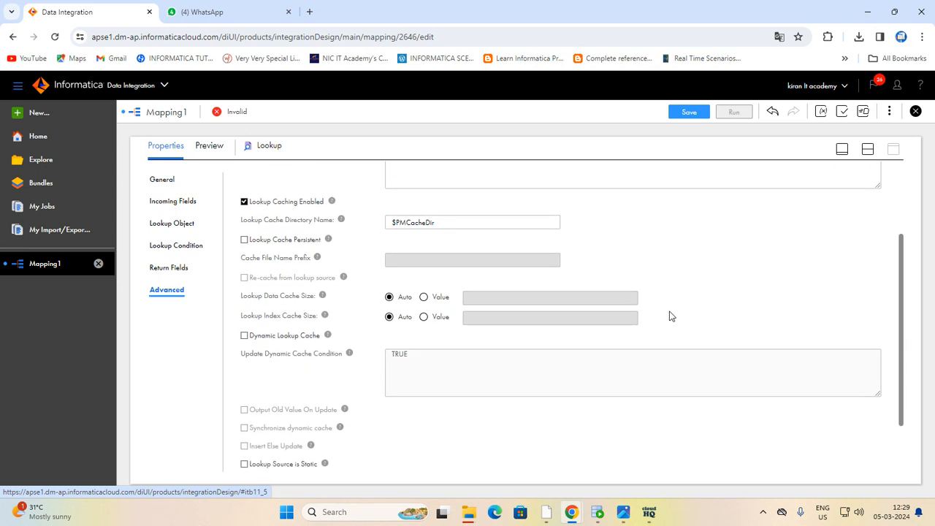
click(244, 337)
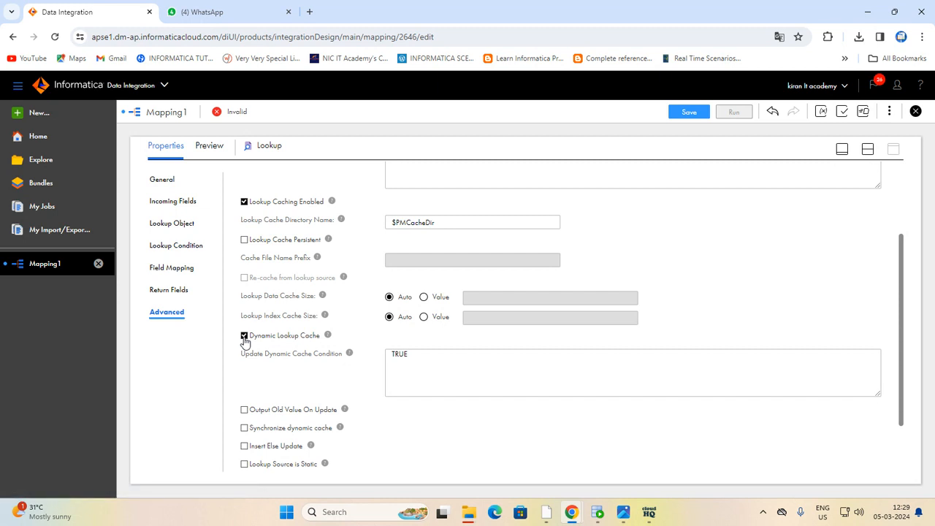
scroll(247, 342, down, 1)
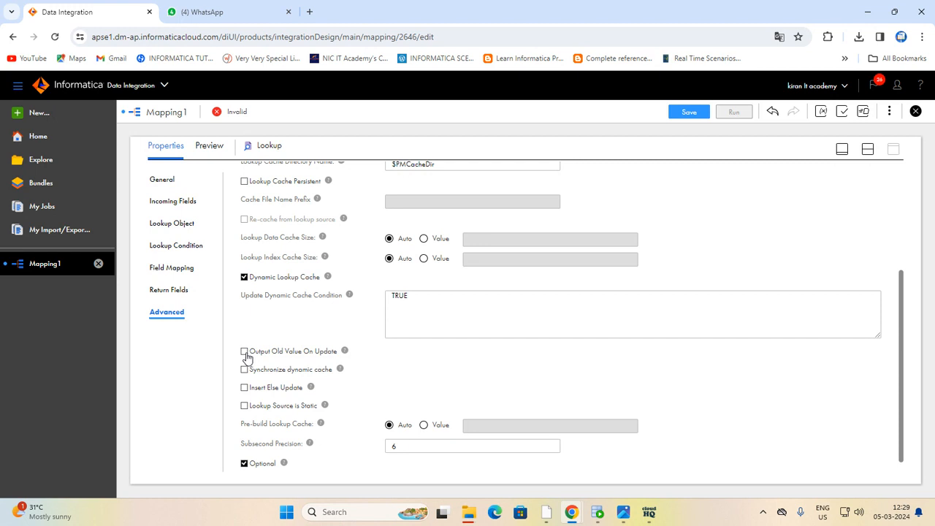
click(245, 352)
mouse_move(329, 282)
mouse_move(344, 353)
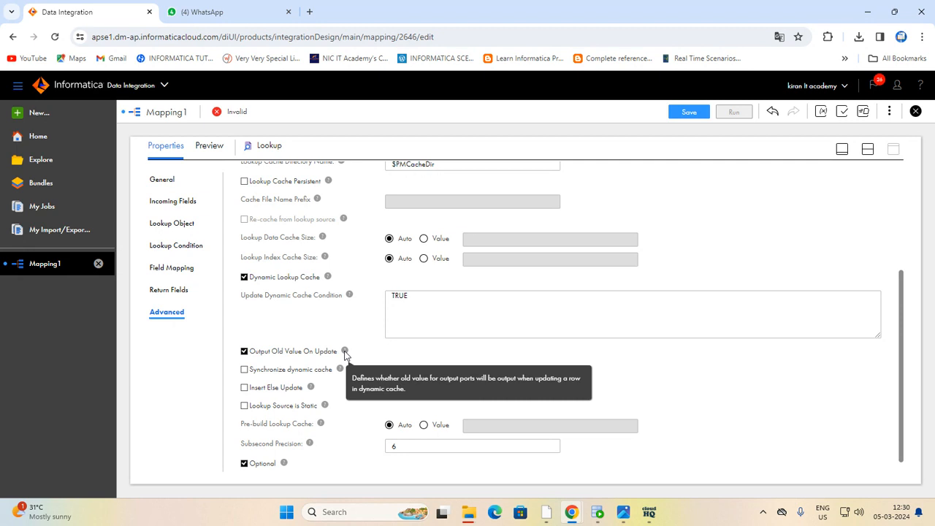
click(244, 388)
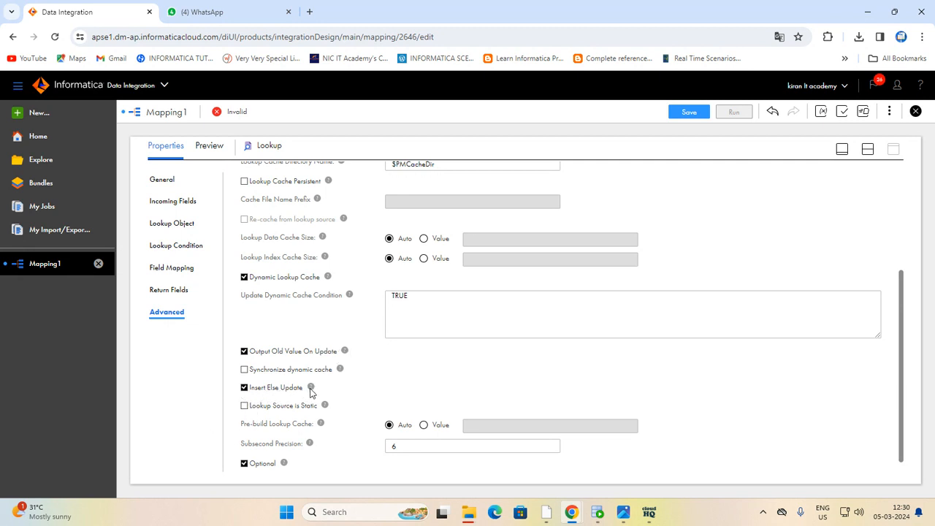
mouse_move(311, 392)
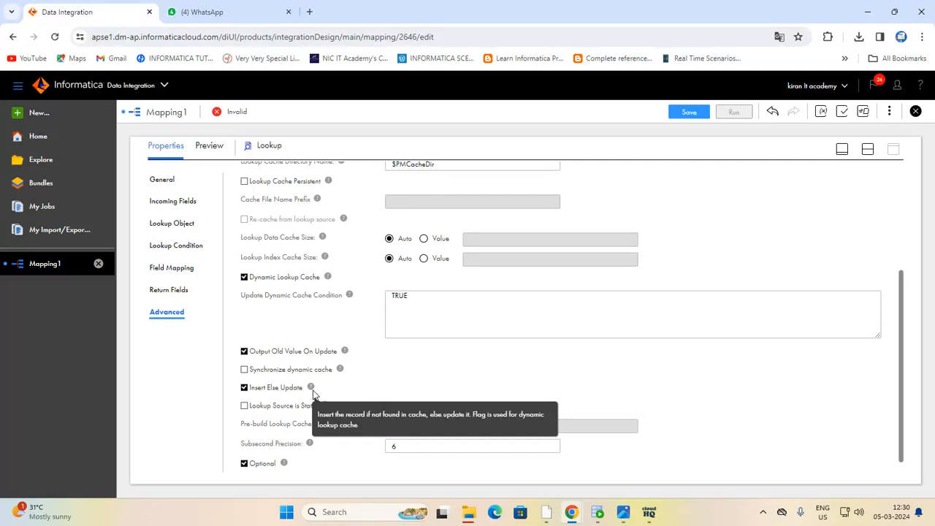
- Delete the Lookup return fields CUST_NAME, MOBILE_NO, CITY, EFF_DATE and END_DATE, and set CUST_KEY and CUST_ID to be ignored in comparison
click(181, 292)
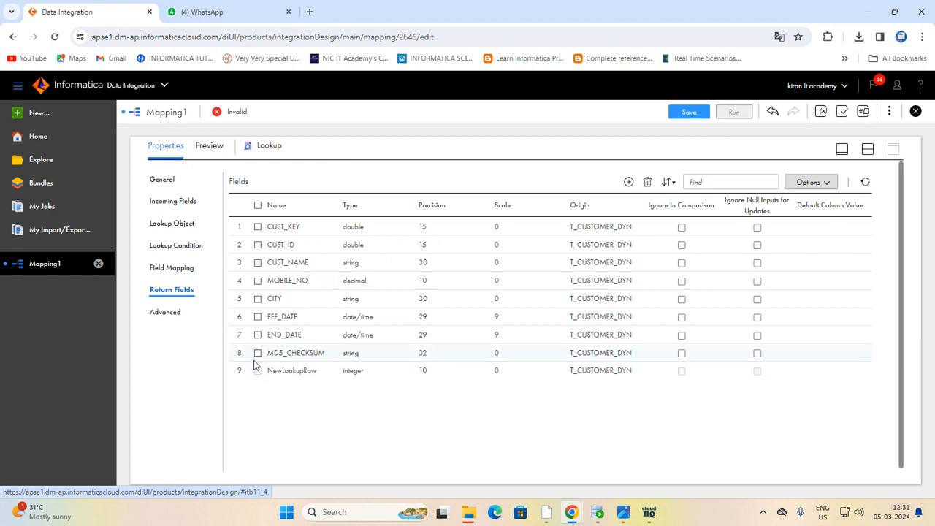
click(257, 334)
click(257, 316)
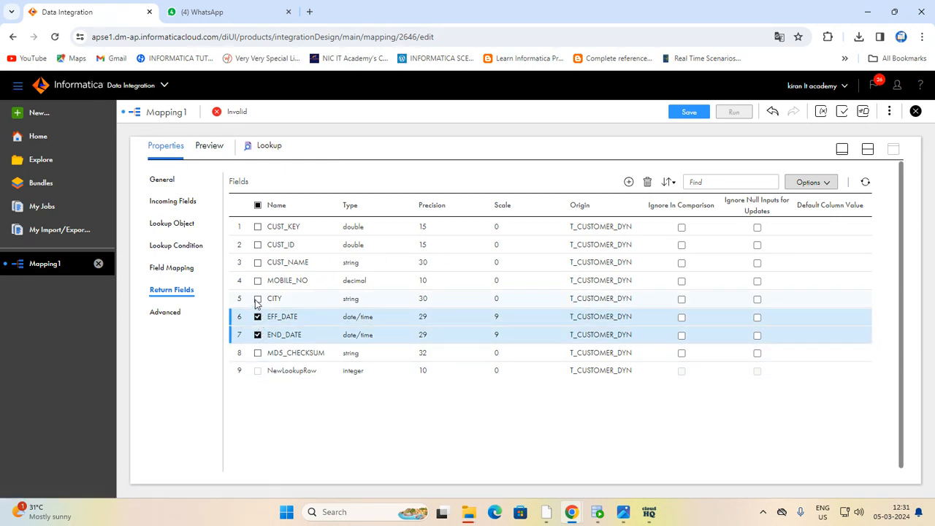
click(257, 299)
click(257, 281)
click(257, 262)
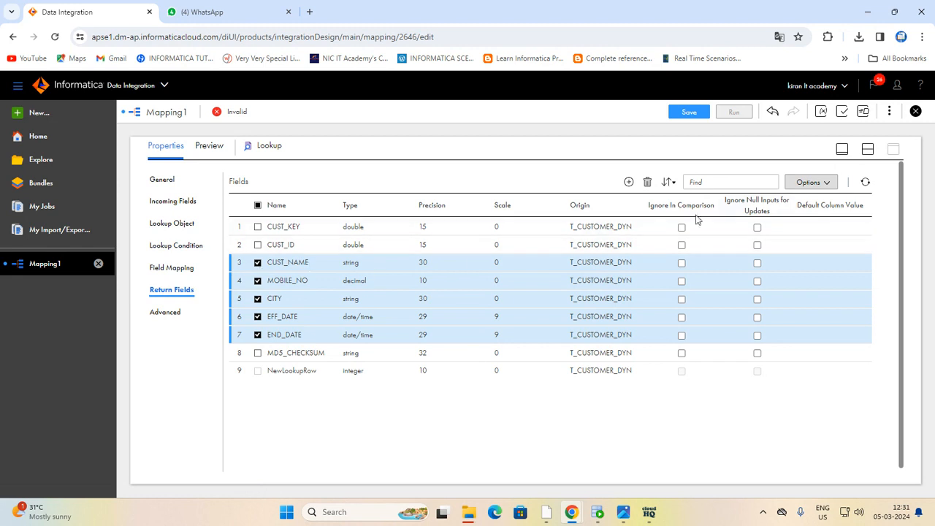
click(646, 182)
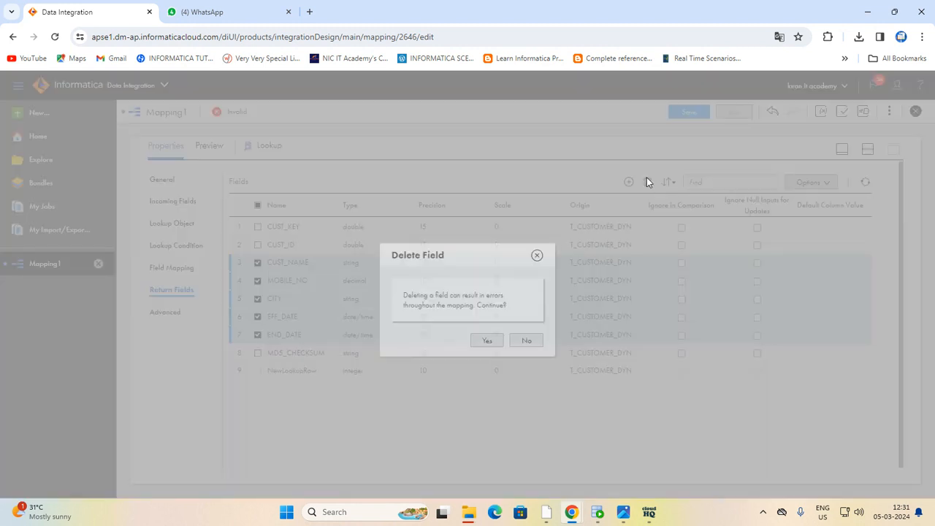
click(487, 342)
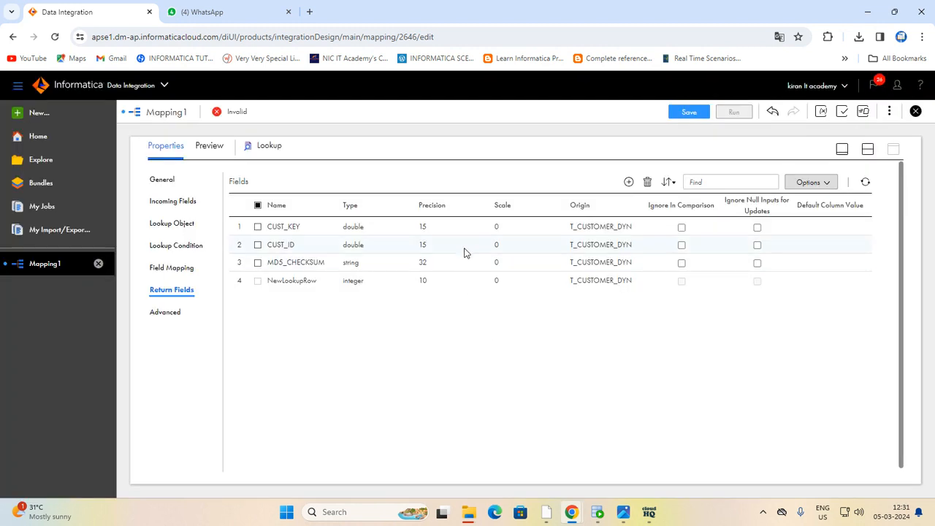
click(681, 227)
click(681, 244)
- Map Src_CUST_ID to the lookup cache fields CUST_KEY and CUST_ID, and Src_Md5_Checksum to MD5_CHECKSUM
click(185, 267)
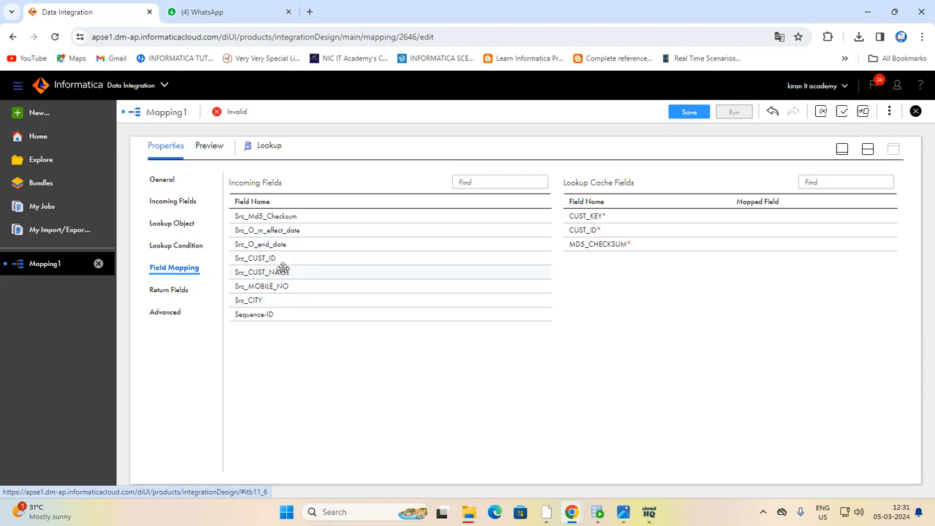
drag(280, 259, 649, 215)
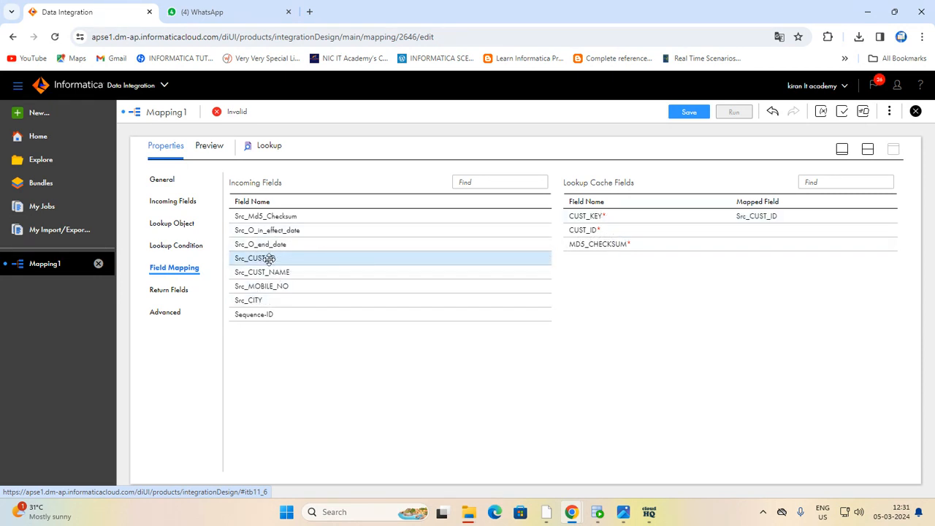
drag(268, 259, 685, 232)
drag(259, 215, 745, 248)
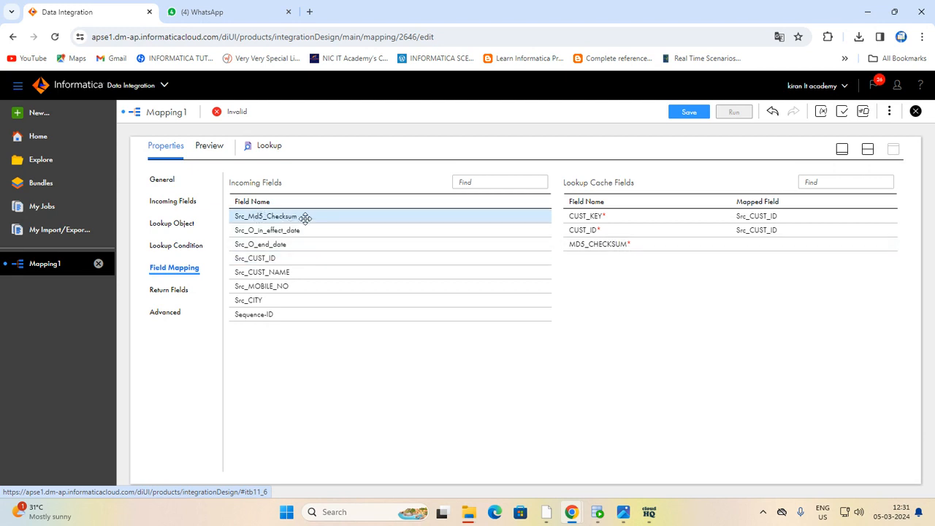
drag(305, 218, 703, 250)
- Review the Lookup's condition, field mapping, return fields and advanced cache settings
click(189, 245)
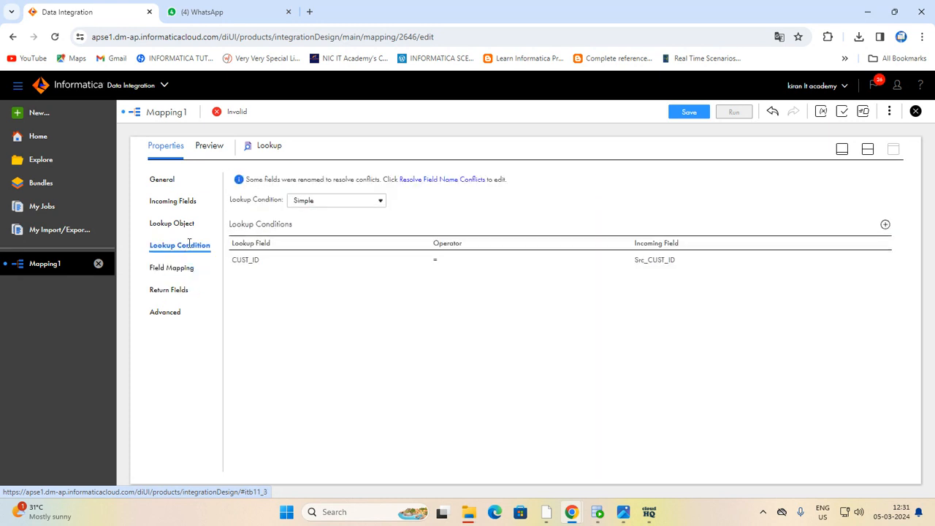
click(179, 270)
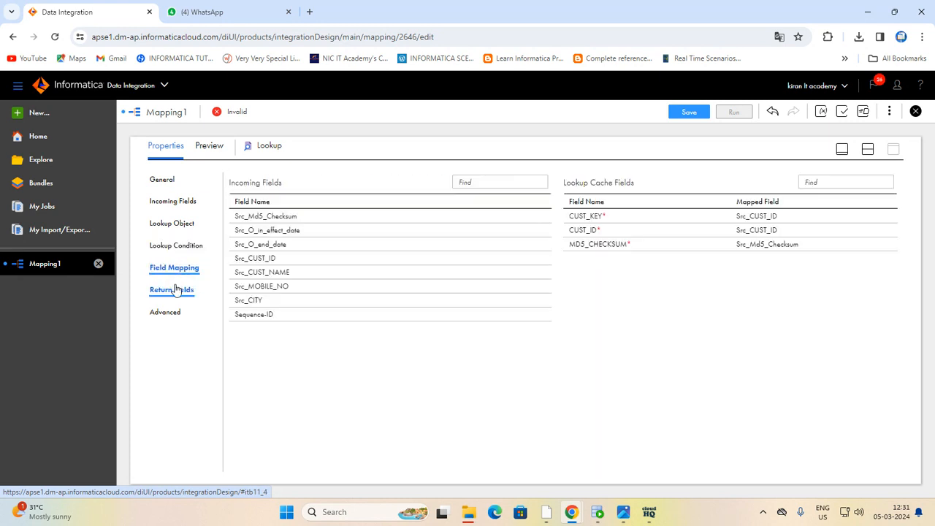
click(176, 290)
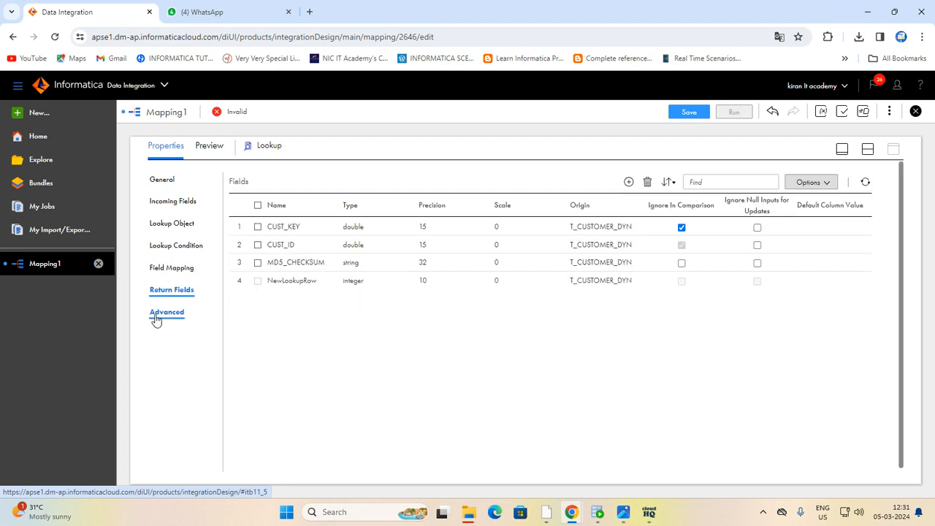
click(165, 314)
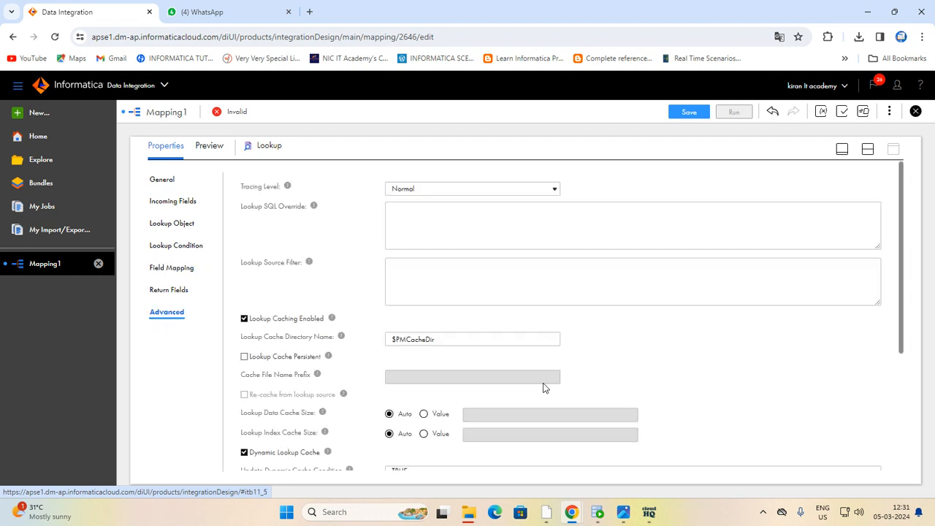
scroll(544, 386, down, 3)
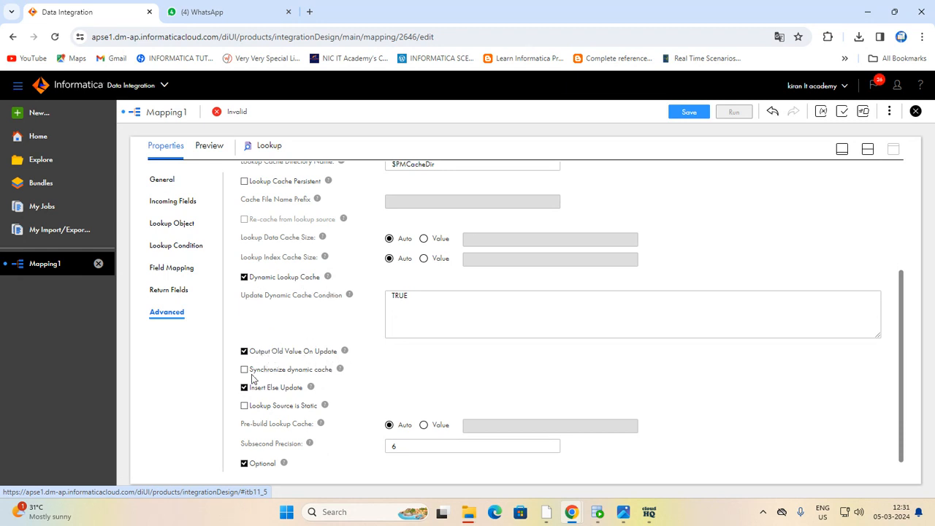
click(867, 149)
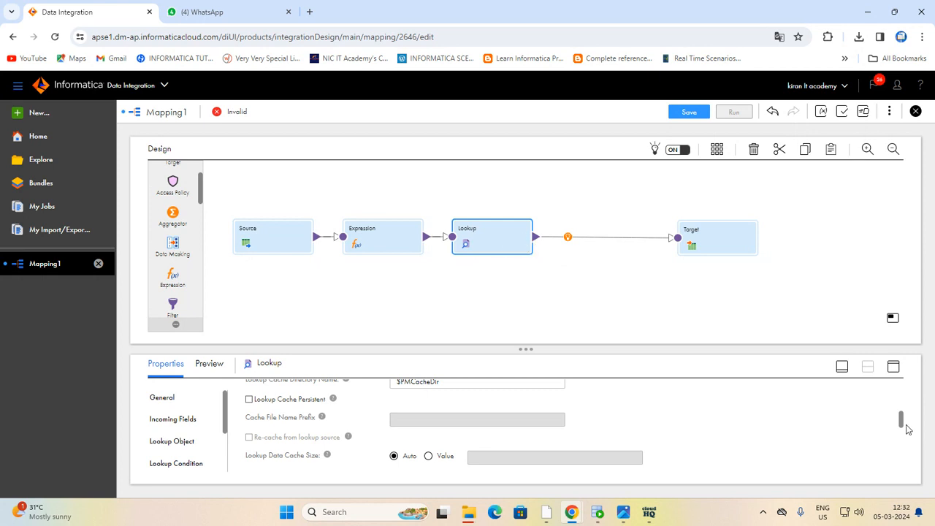
click(892, 366)
click(174, 290)
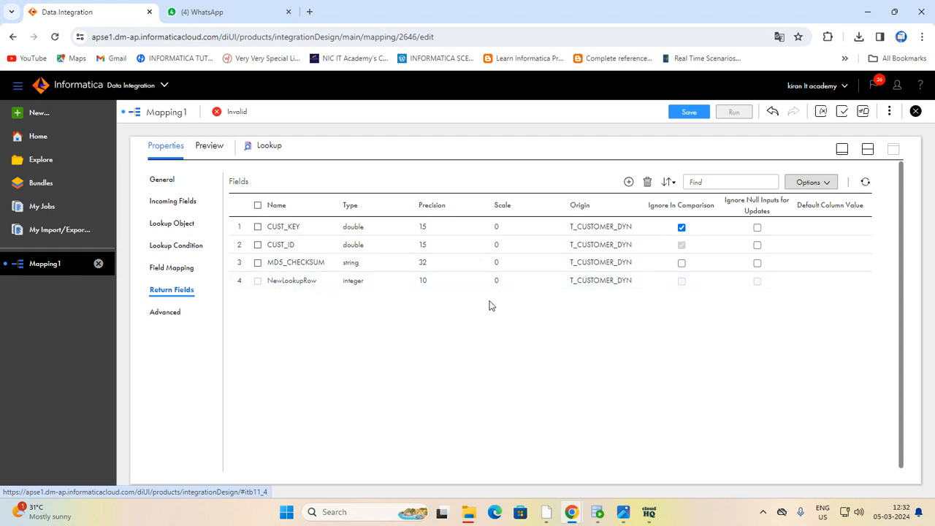
- Insert a Router transformation between the Lookup and the Target, and move the Target farther from the Router
click(868, 150)
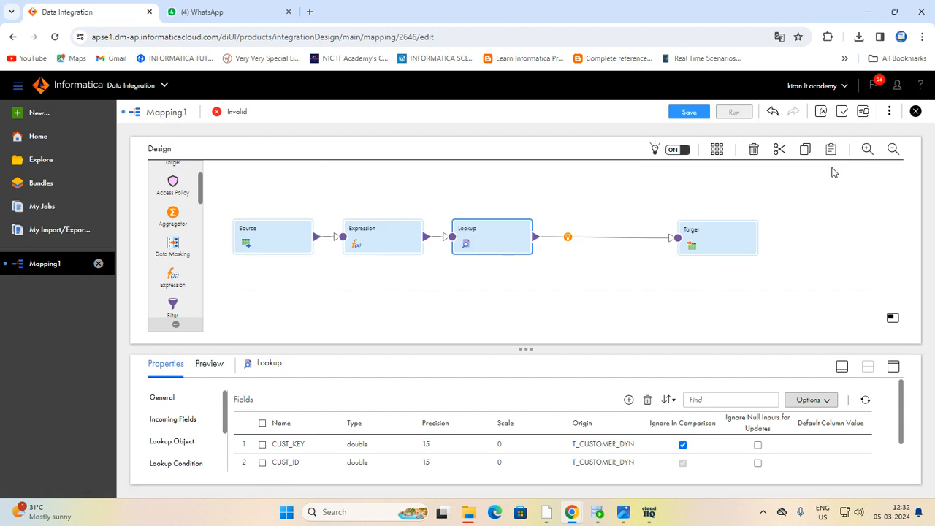
click(569, 238)
scroll(613, 292, down, 2)
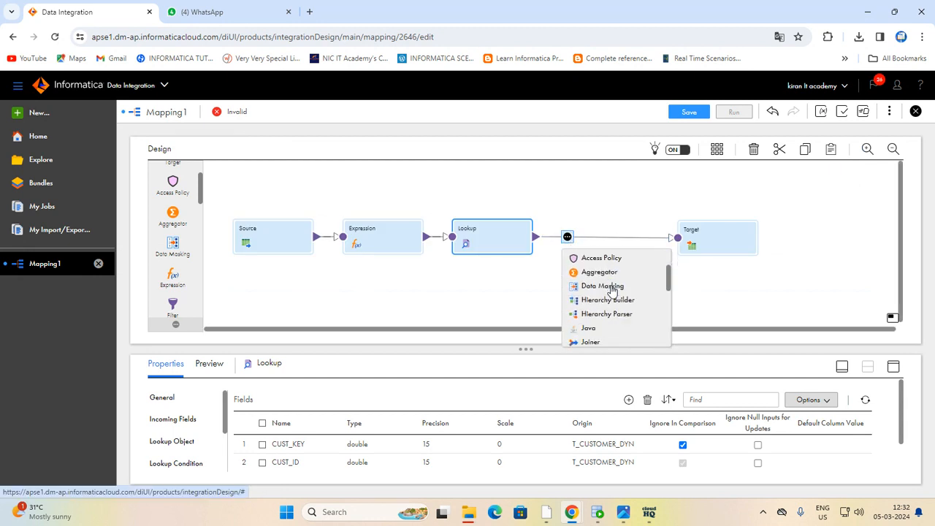
scroll(612, 290, down, 5)
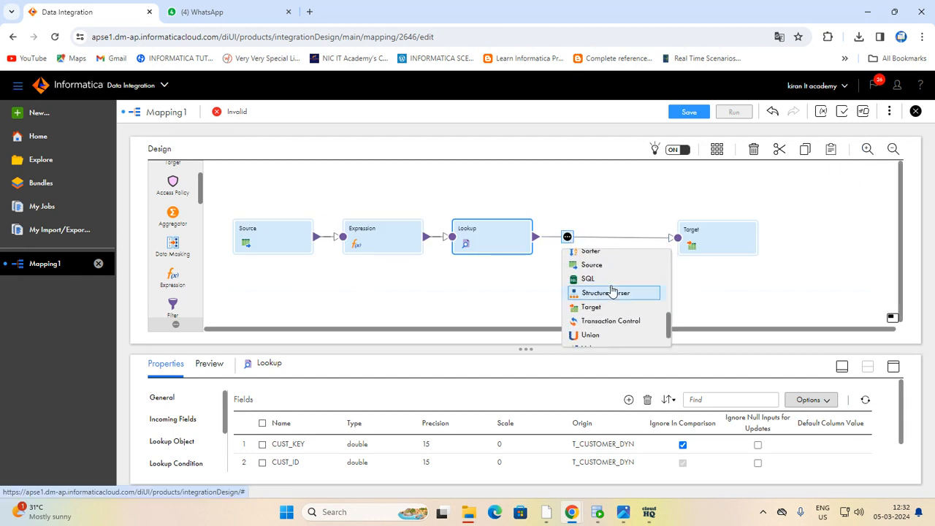
scroll(612, 290, down, 3)
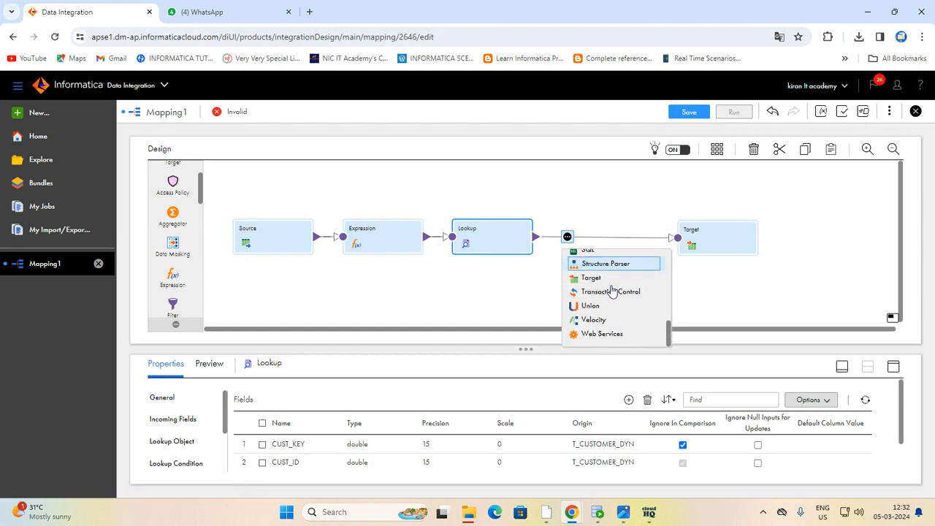
scroll(612, 290, up, 6)
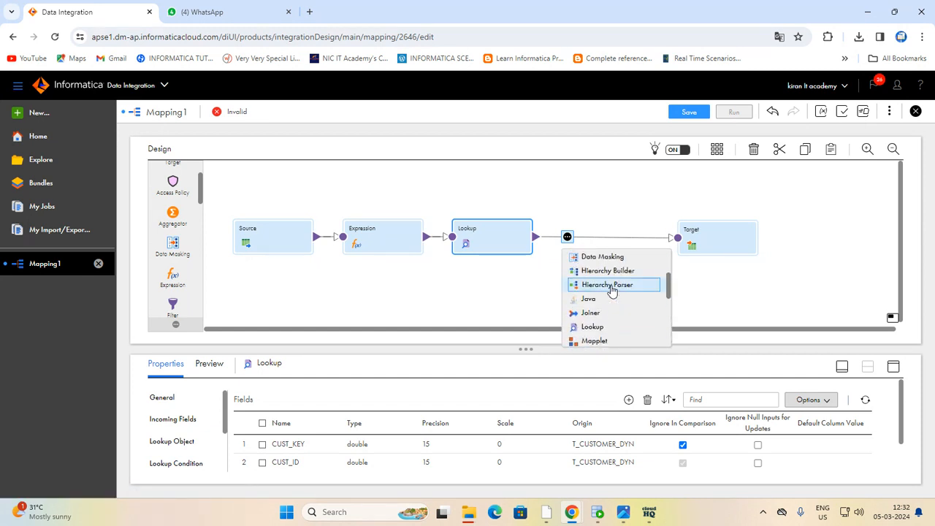
scroll(612, 289, down, 6)
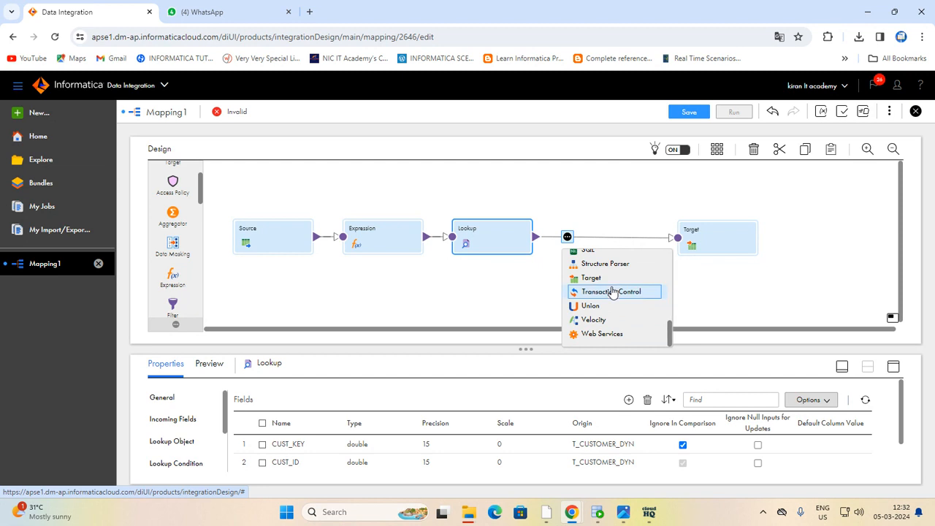
scroll(612, 290, up, 10)
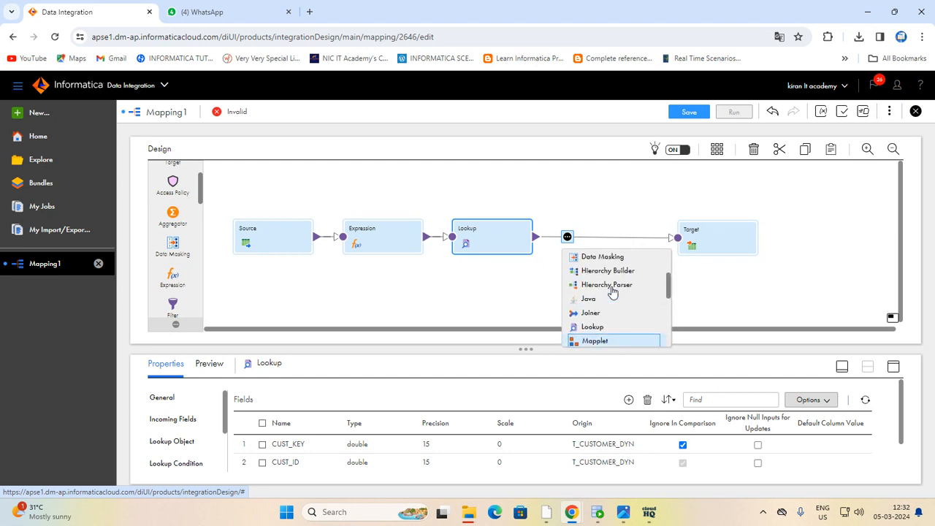
scroll(612, 290, up, 3)
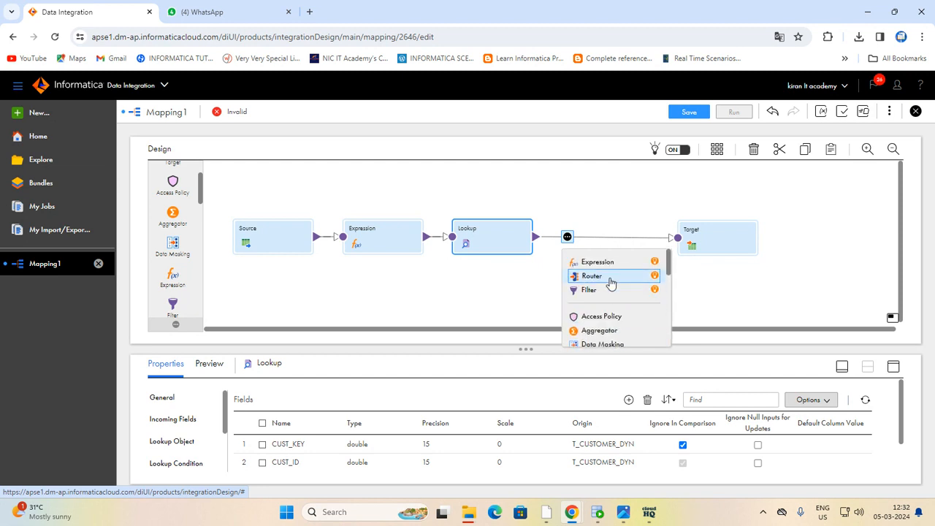
click(611, 277)
drag(714, 250, 788, 238)
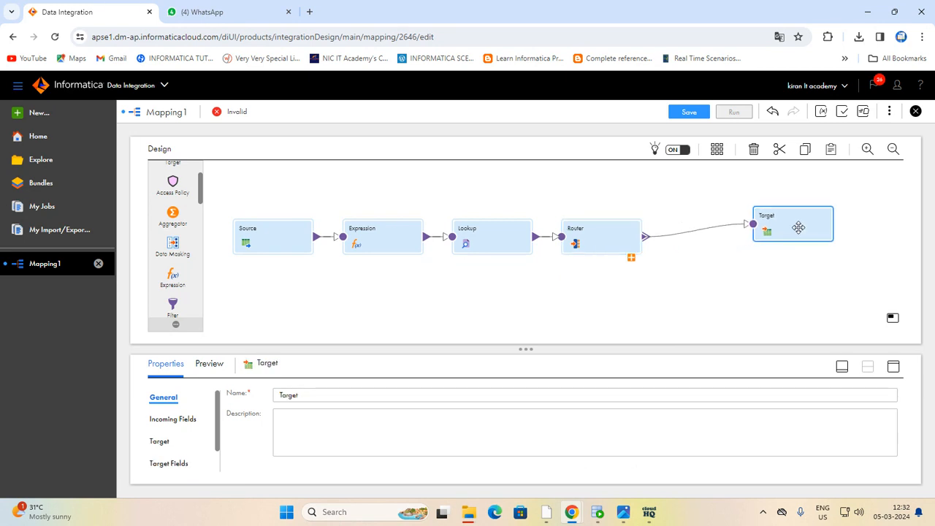
- Add an output group named Insert to the Router transformation
click(631, 259)
click(631, 274)
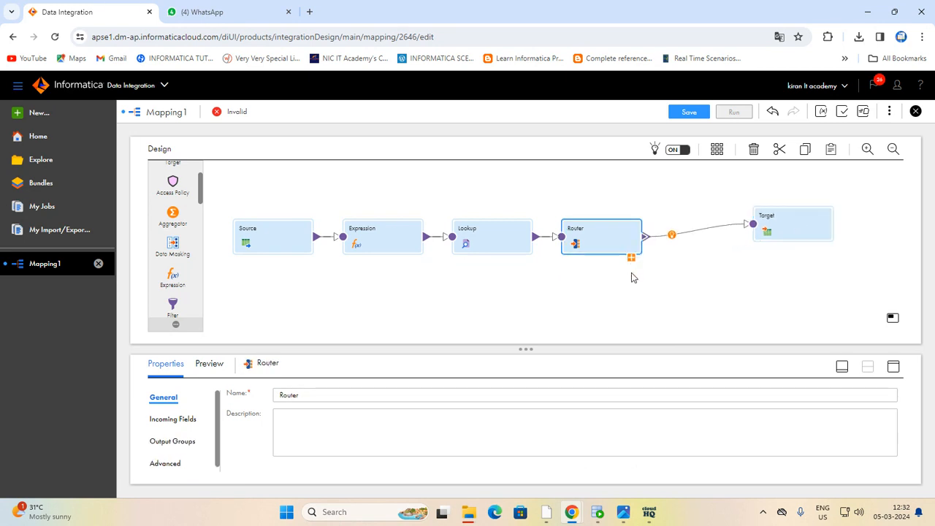
click(892, 366)
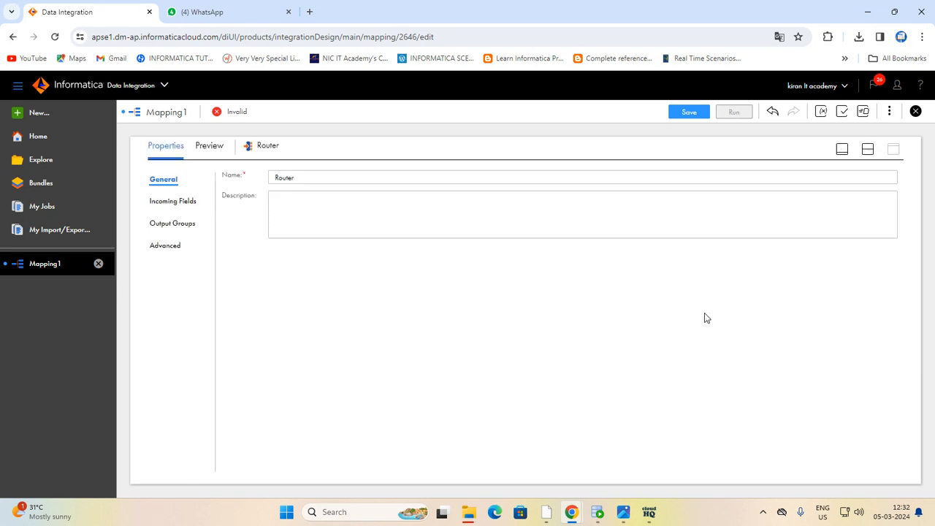
click(178, 225)
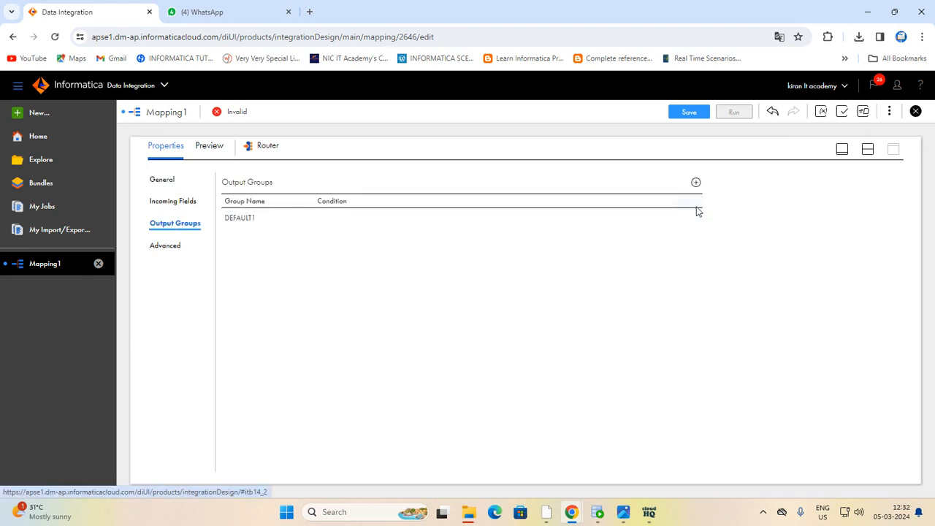
click(695, 182)
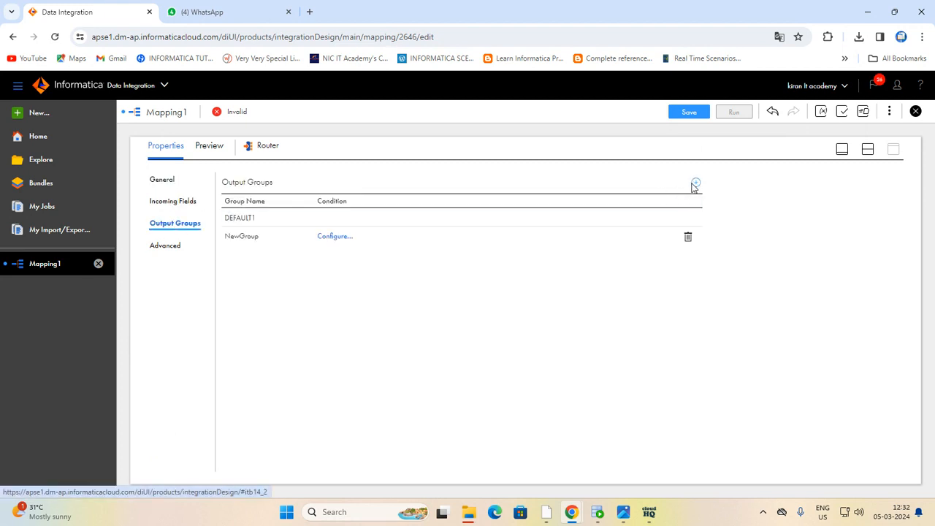
click(233, 236)
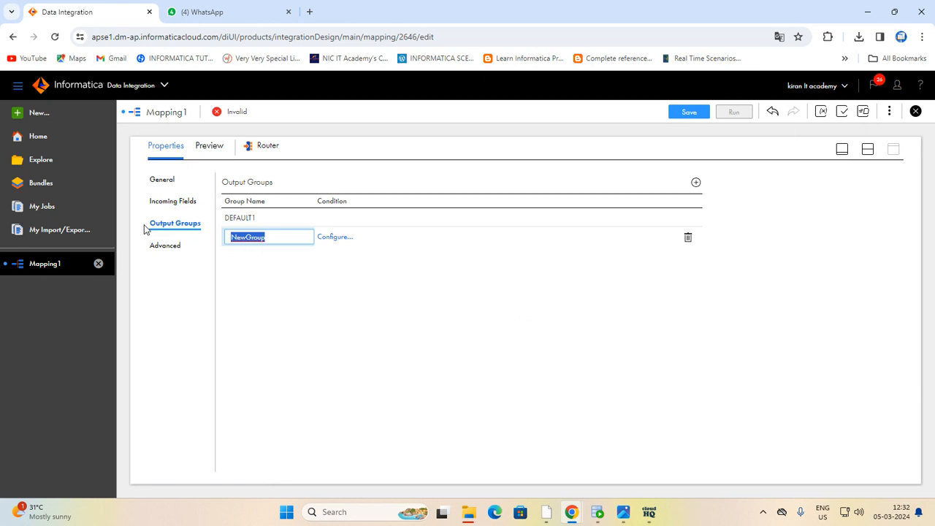
text(IN)
- Open the filter condition of the Router's Insert group and switch its type to Advanced
click(332, 239)
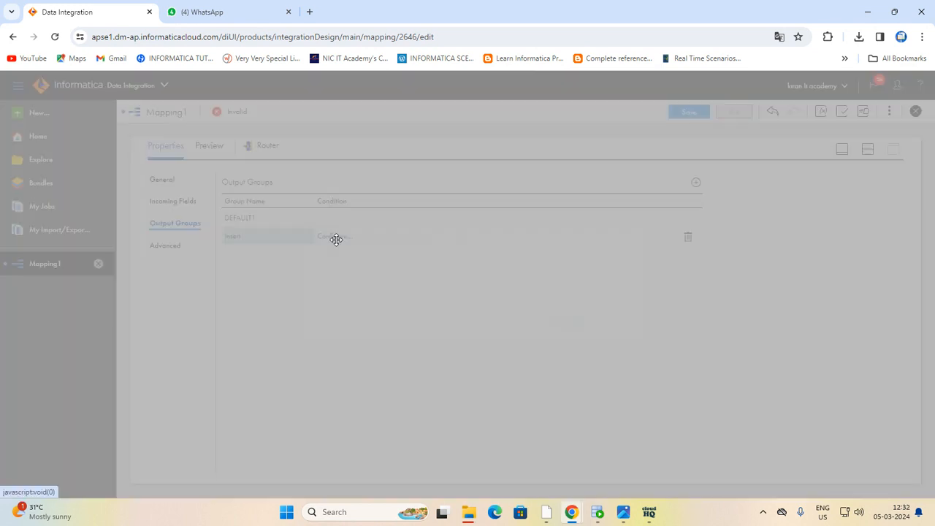
click(610, 308)
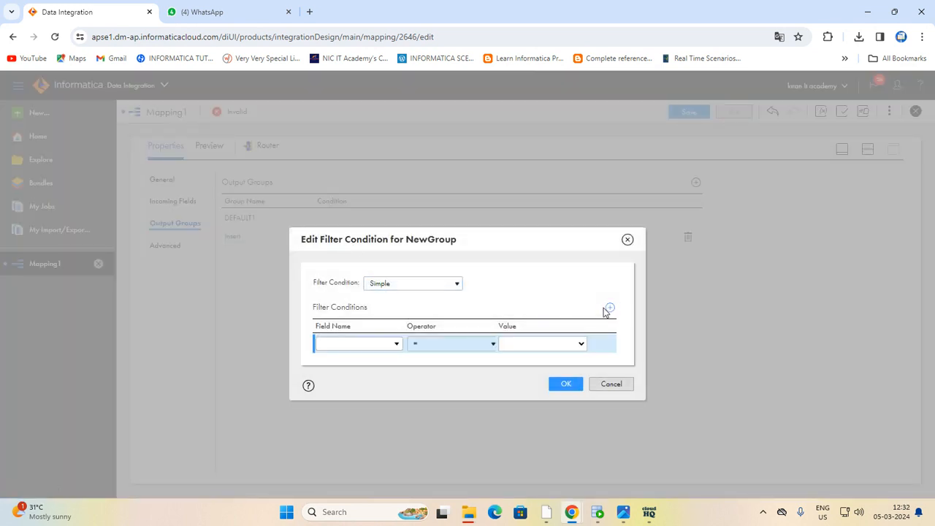
click(450, 289)
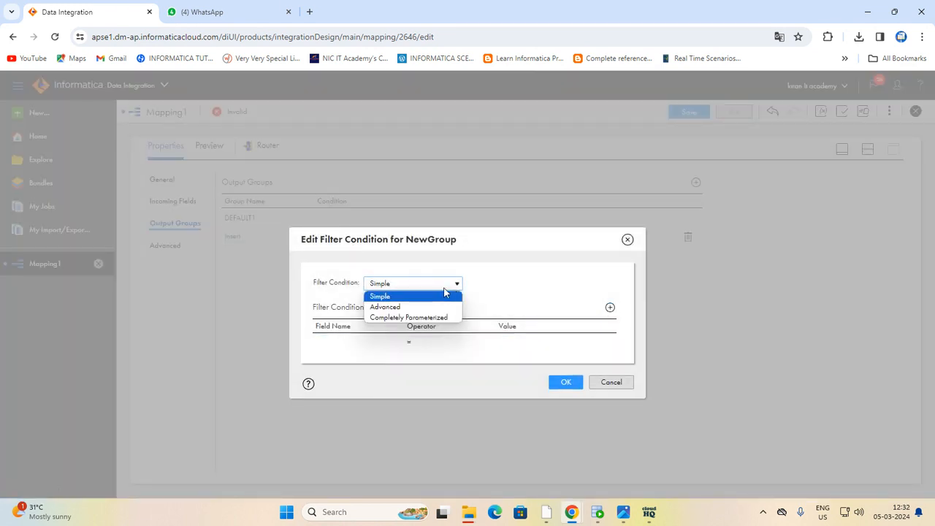
click(416, 305)
click(483, 360)
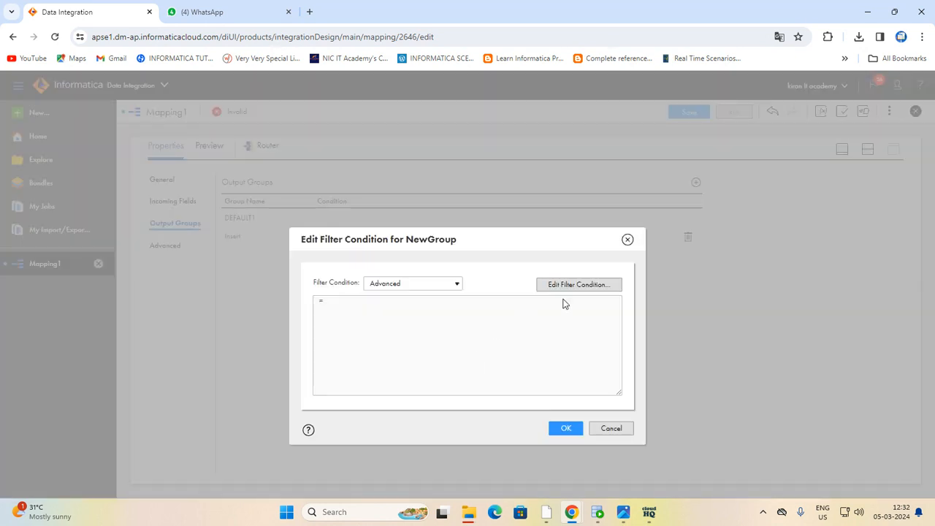
- Define the Insert group's filter condition as NewLookupRow=1, validate the expression and apply it
click(586, 284)
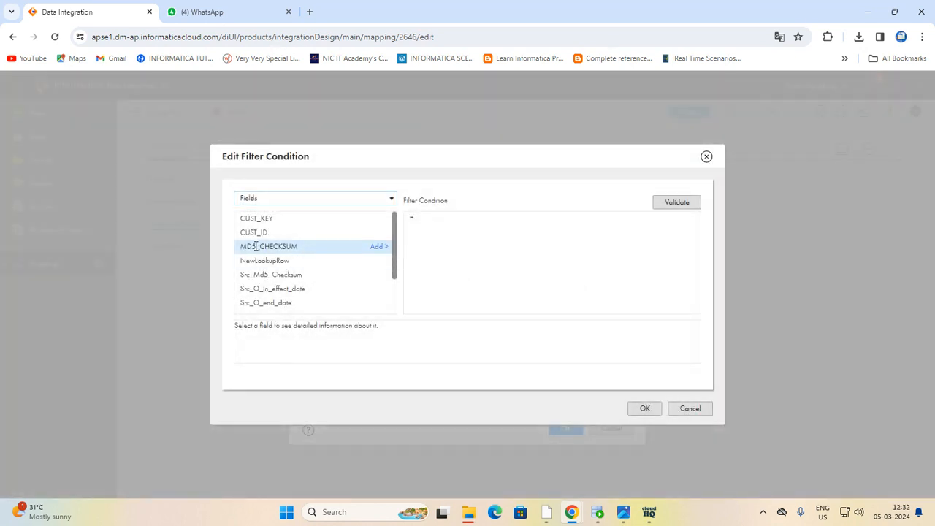
click(388, 262)
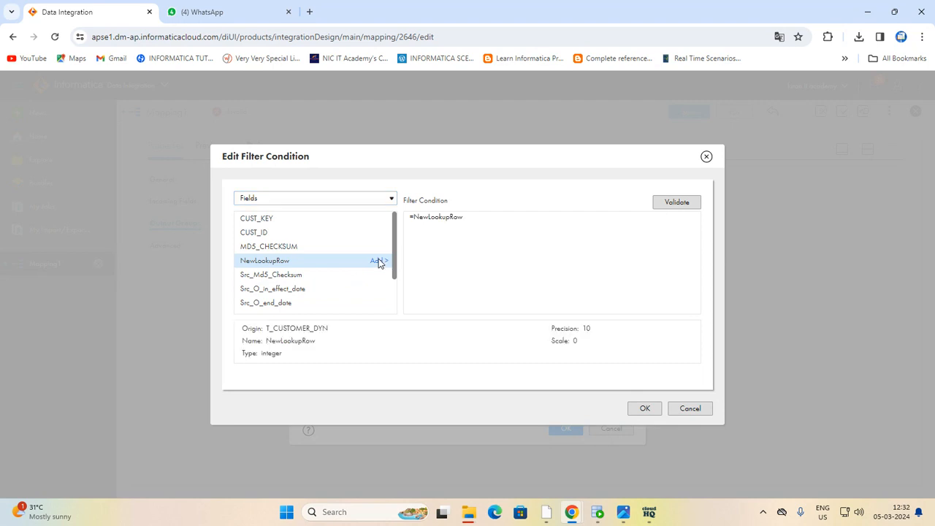
click(479, 217)
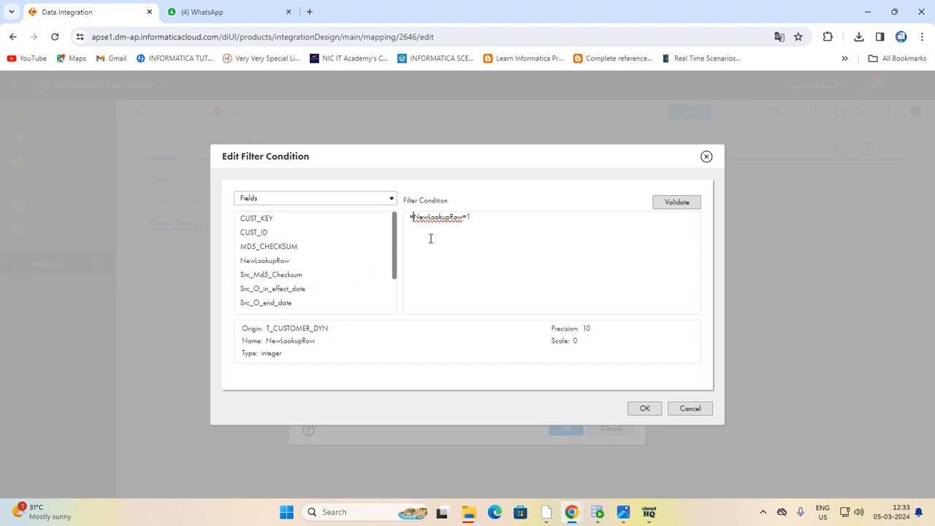
key(BackSpace)
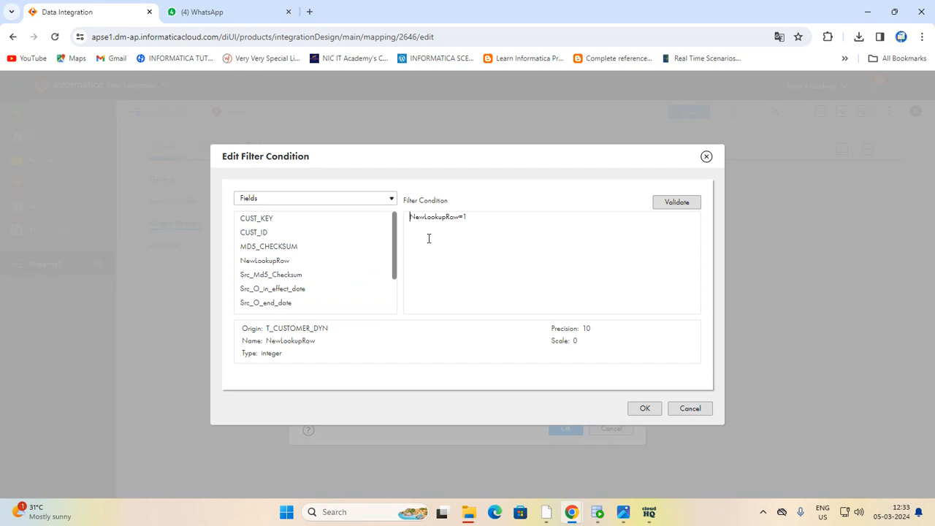
click(684, 204)
click(646, 408)
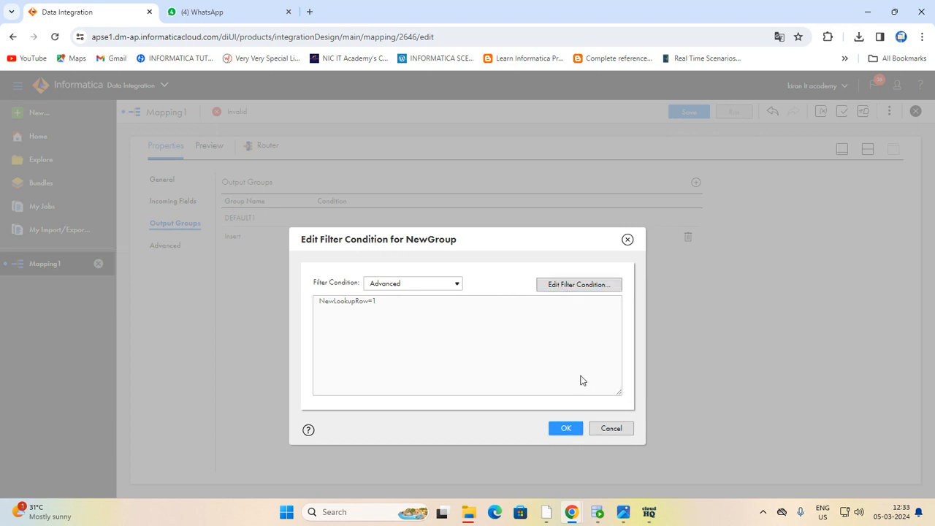
click(567, 432)
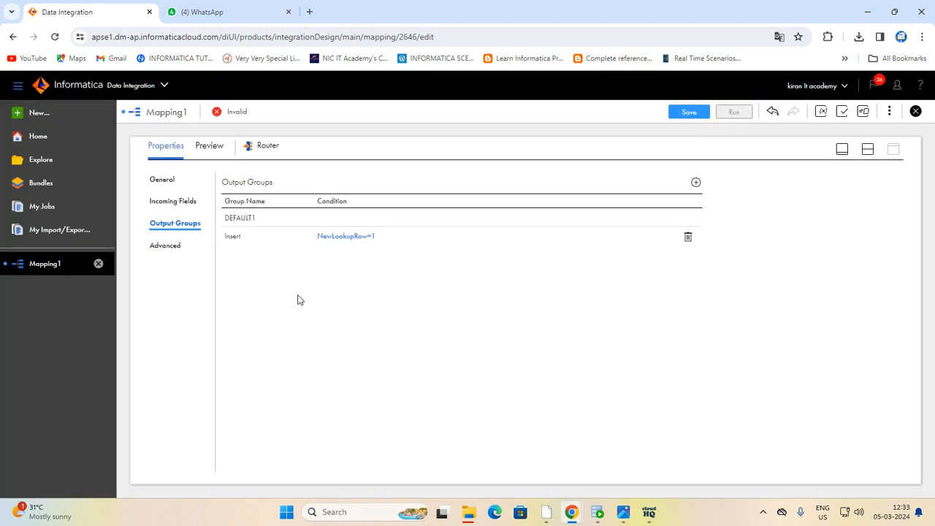
- Add another output group named update to the Router transformation
click(695, 183)
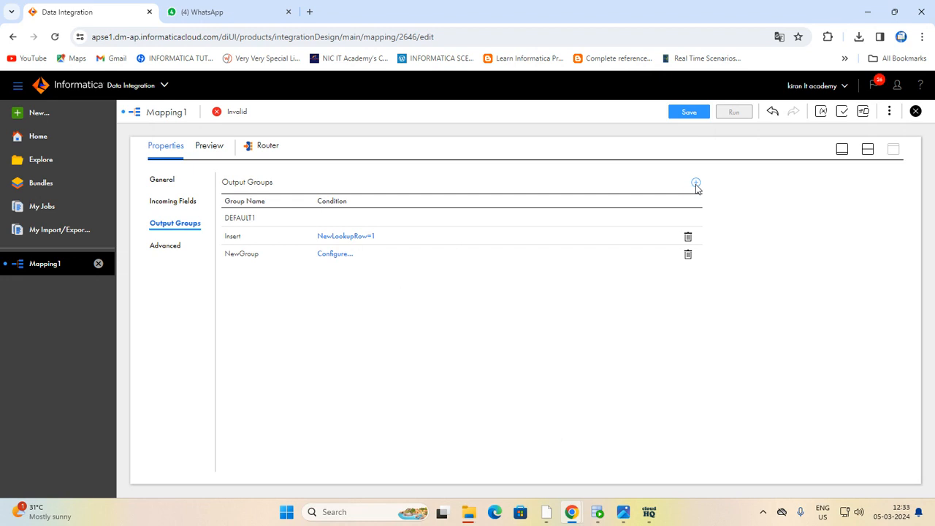
click(240, 254)
drag(279, 255, 185, 257)
text(update)
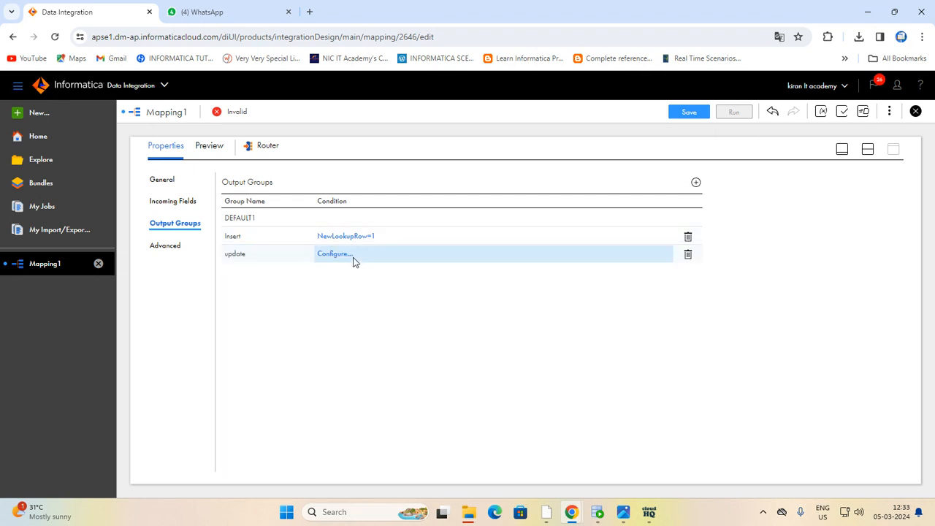
- Give the update group an Advanced filter condition of NewLookupRow=2
click(334, 255)
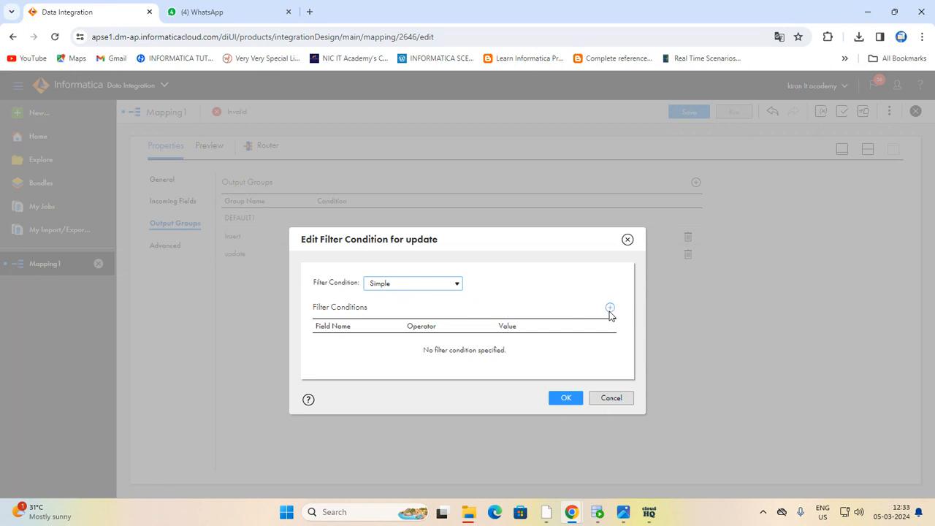
click(448, 285)
click(409, 308)
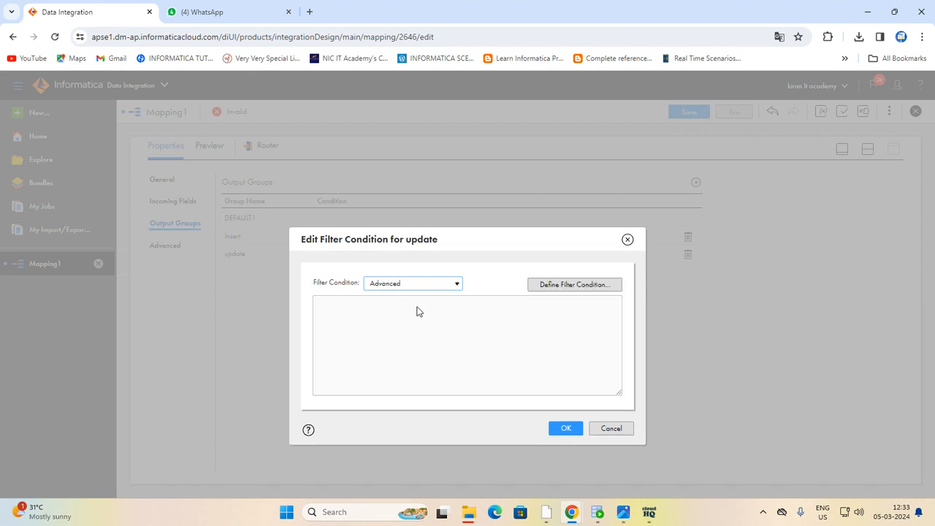
click(574, 289)
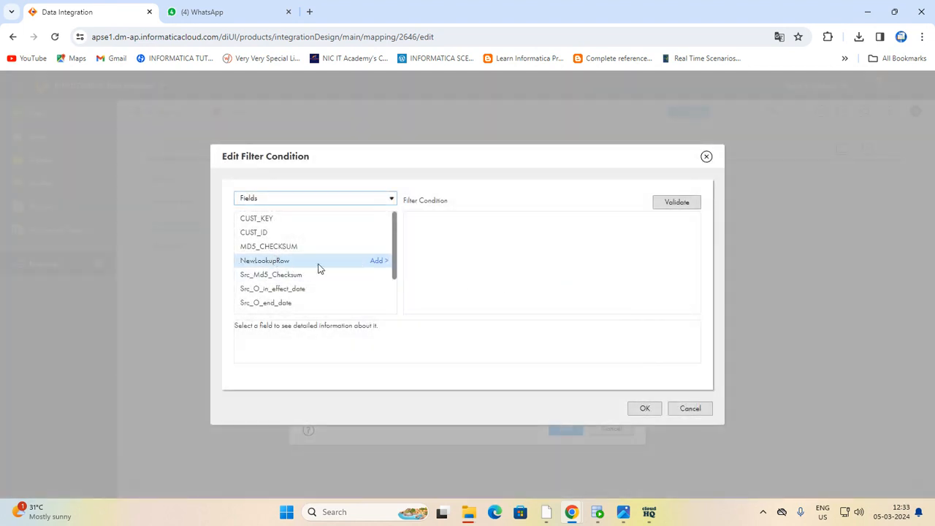
click(377, 261)
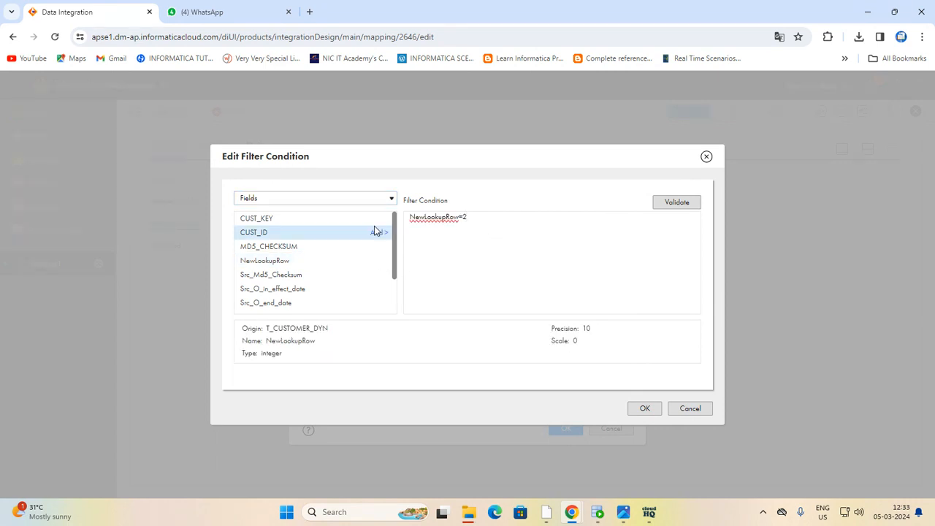
click(637, 408)
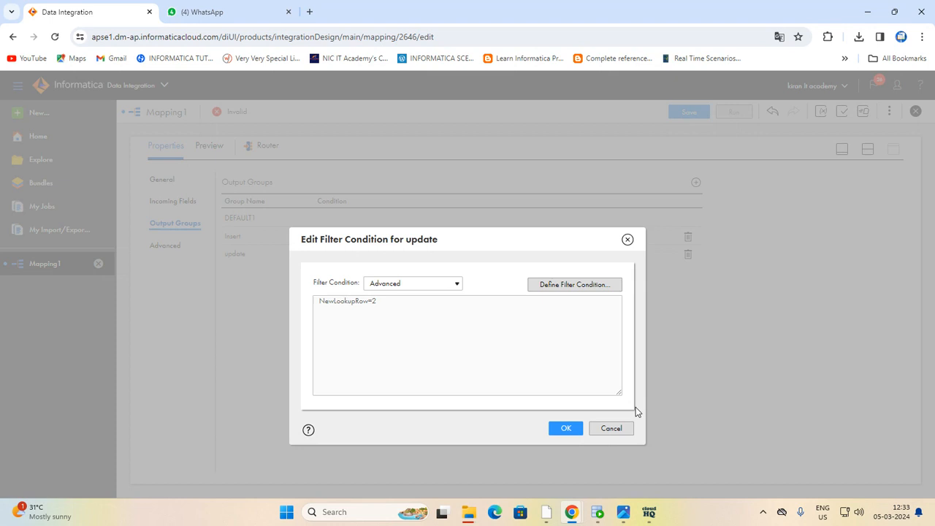
click(567, 428)
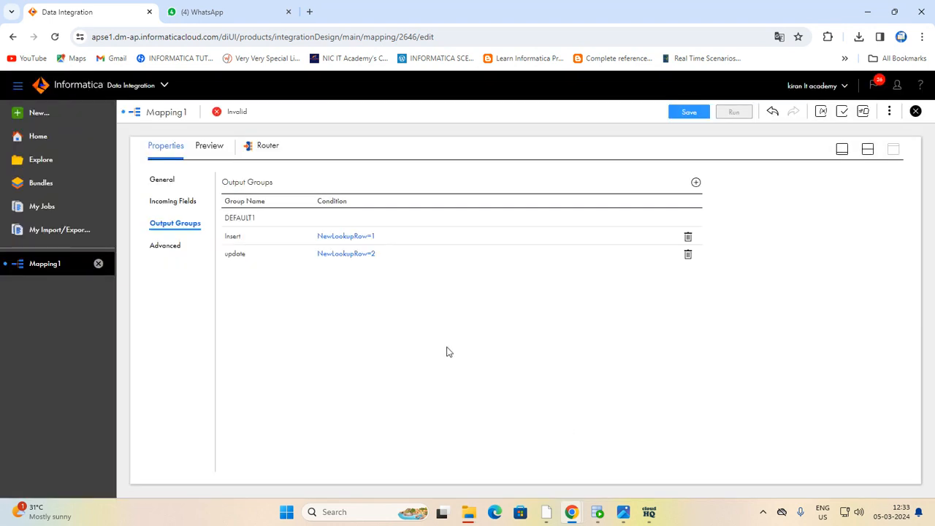
- Delete the existing link between the Router and the Target on the mapping canvas
click(867, 149)
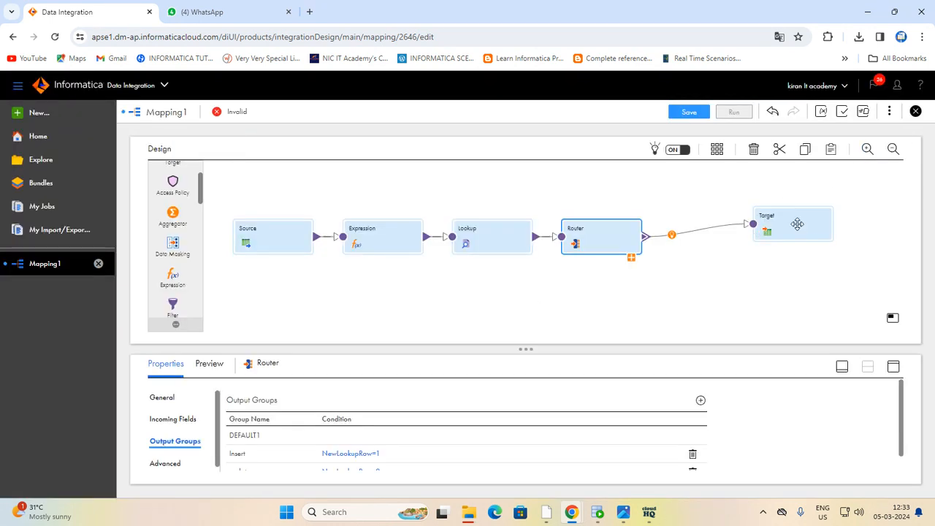
click(798, 225)
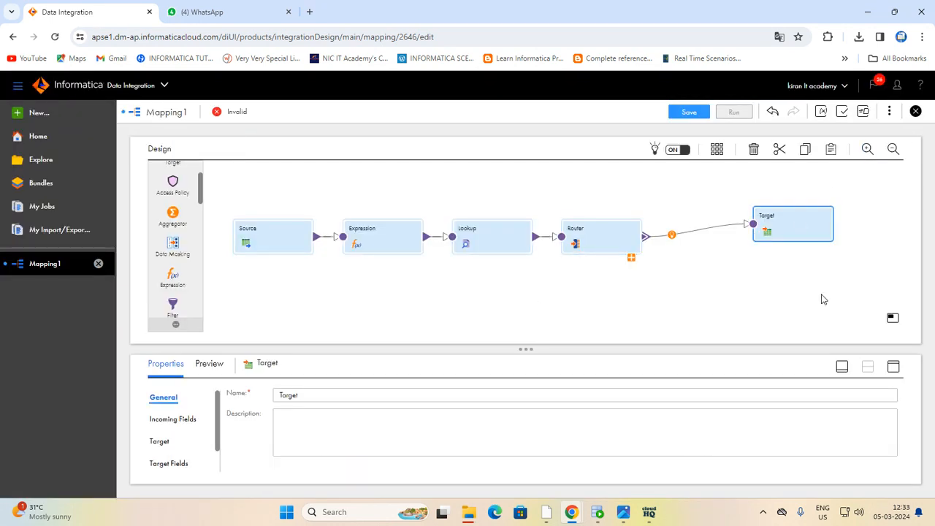
click(893, 366)
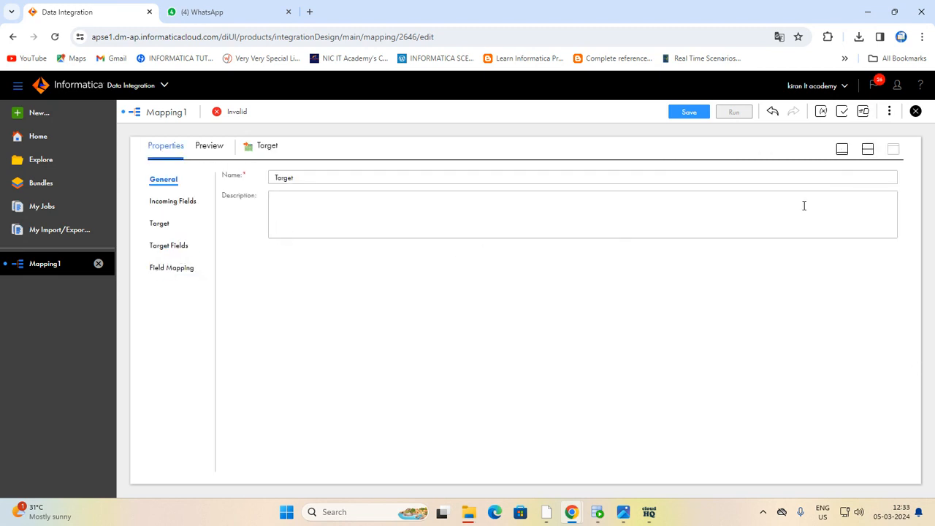
click(867, 149)
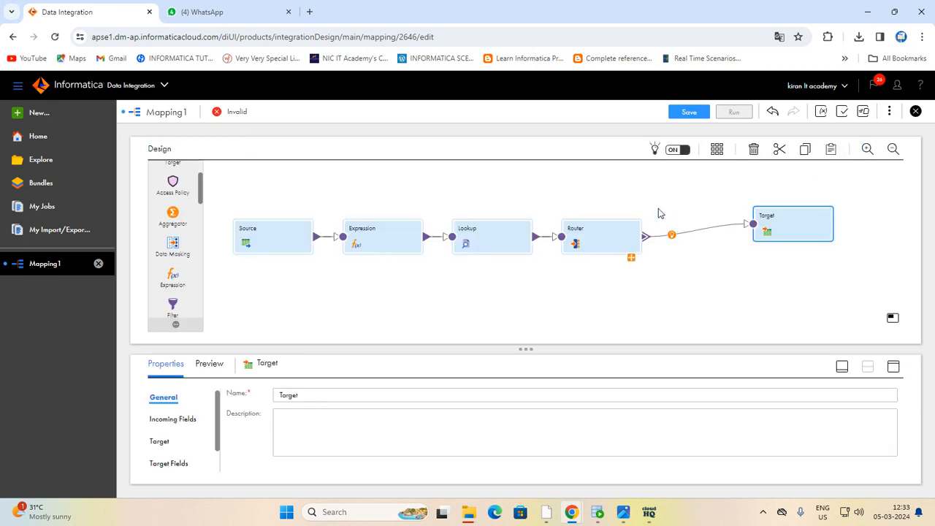
drag(665, 208, 696, 261)
key(Delete)
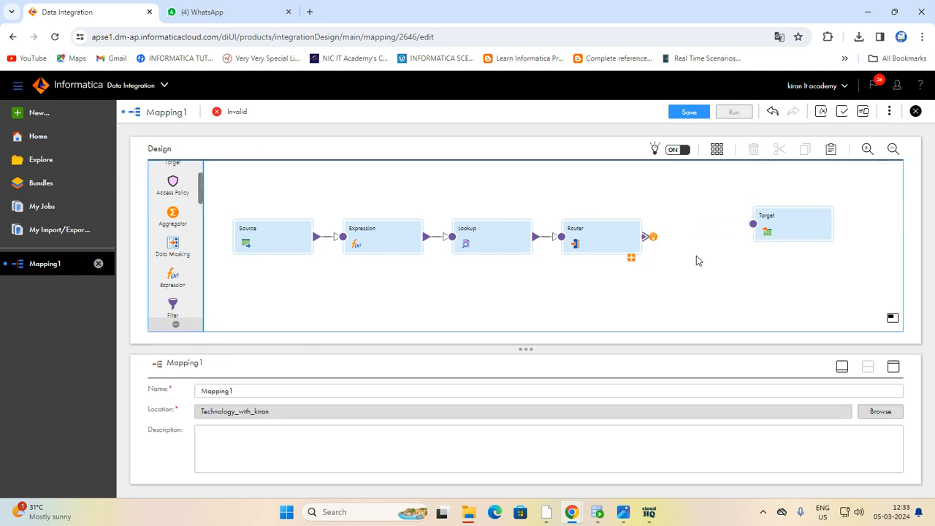
- Rename the Target transformation as insert
click(769, 219)
drag(314, 394, 200, 390)
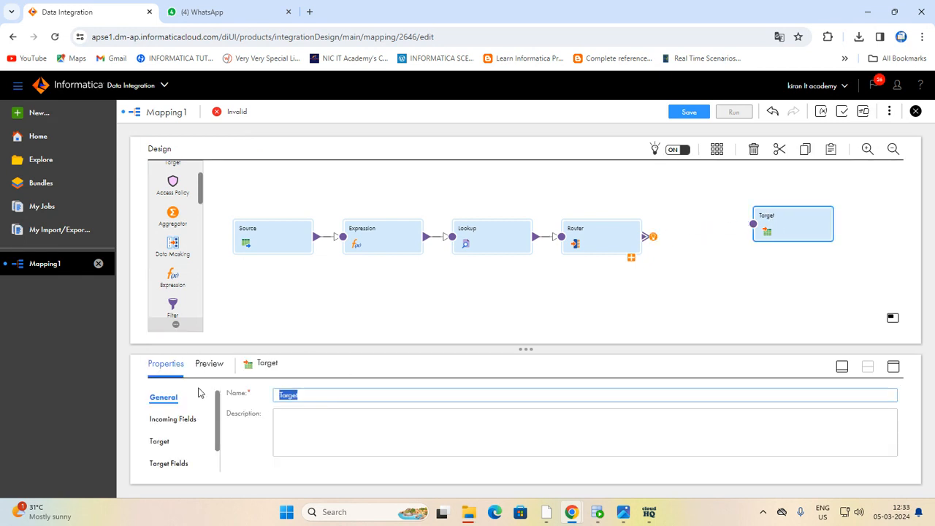
key(BackSpace)
- Expand the Router's output groups and link its Insert group to the insert target
click(631, 257)
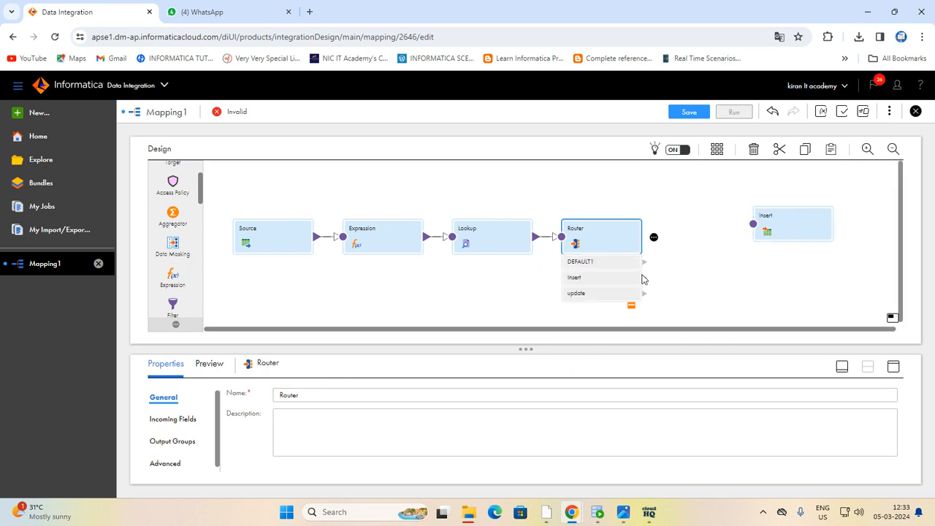
drag(643, 277, 753, 223)
click(663, 291)
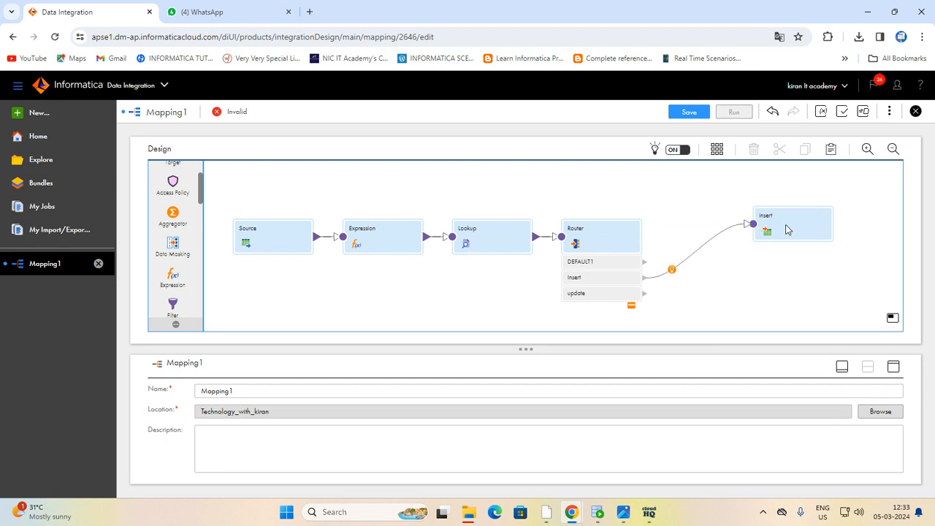
- Set the insert target's connection to Oracle_tgt (Oracle) and choose the existing table T_CUSTOMER_DYN as its object
click(785, 228)
click(893, 366)
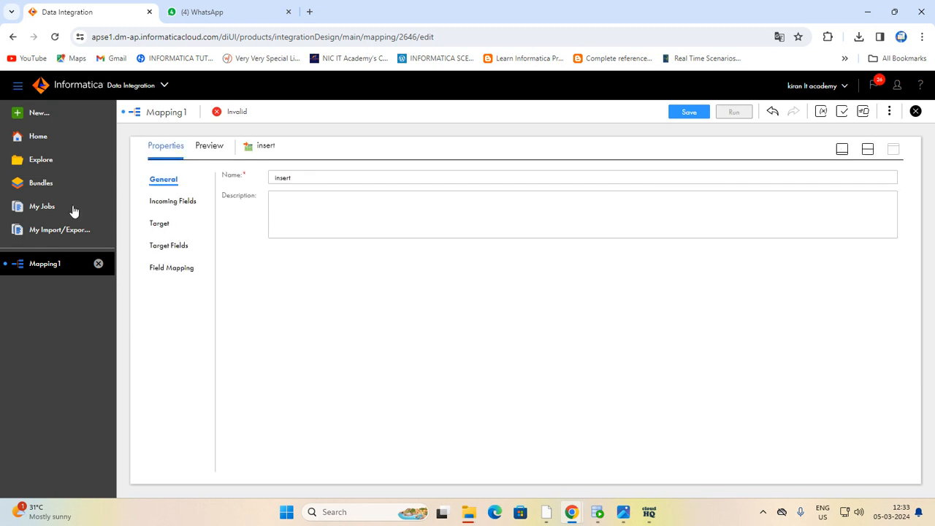
click(161, 226)
click(424, 204)
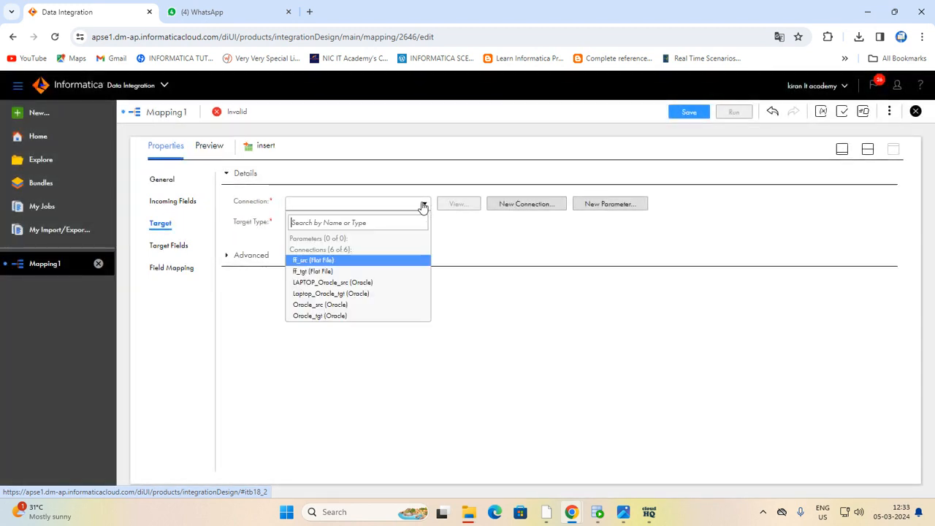
click(347, 315)
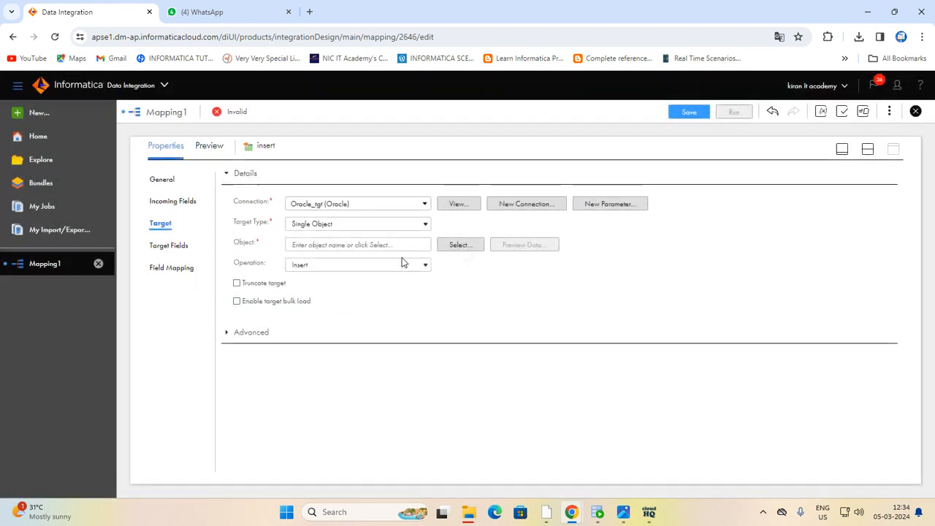
click(454, 245)
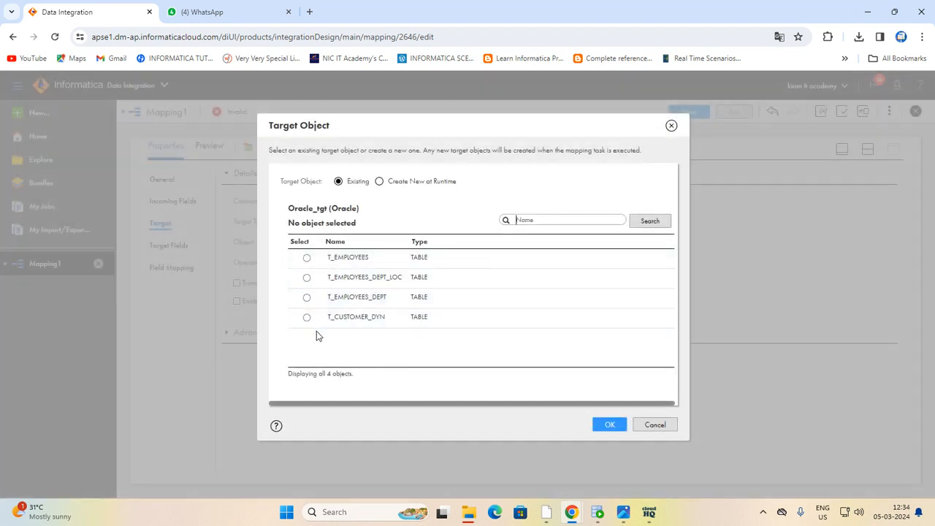
click(307, 319)
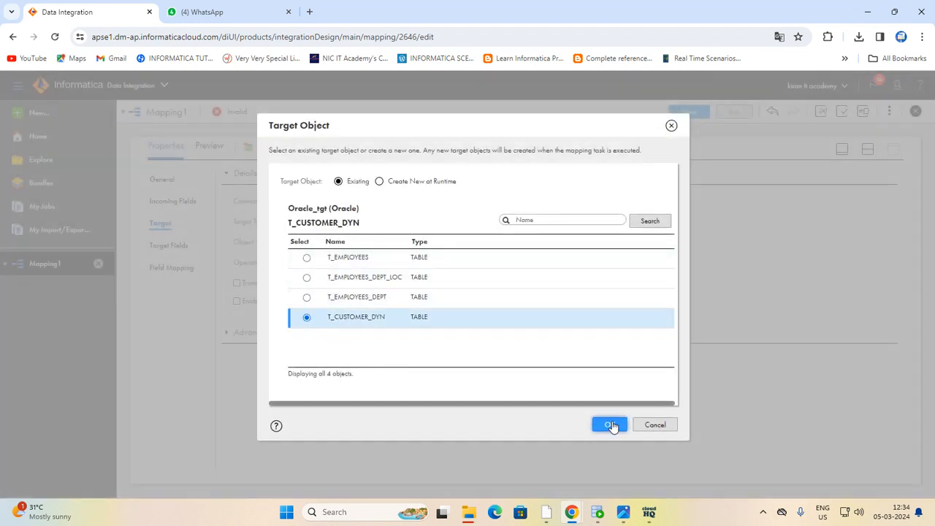
click(608, 425)
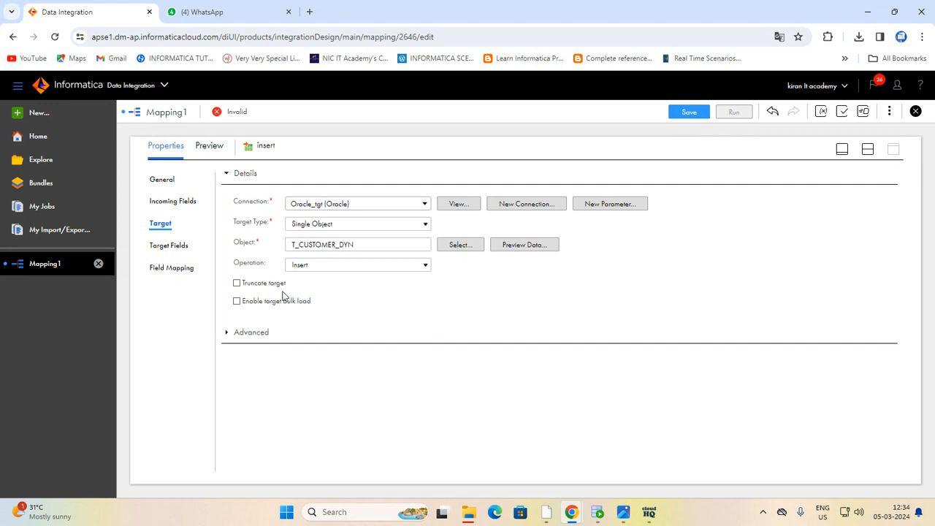
- Add a Sequence transformation to the mapping canvas, above and between the Router and the insert target
click(167, 269)
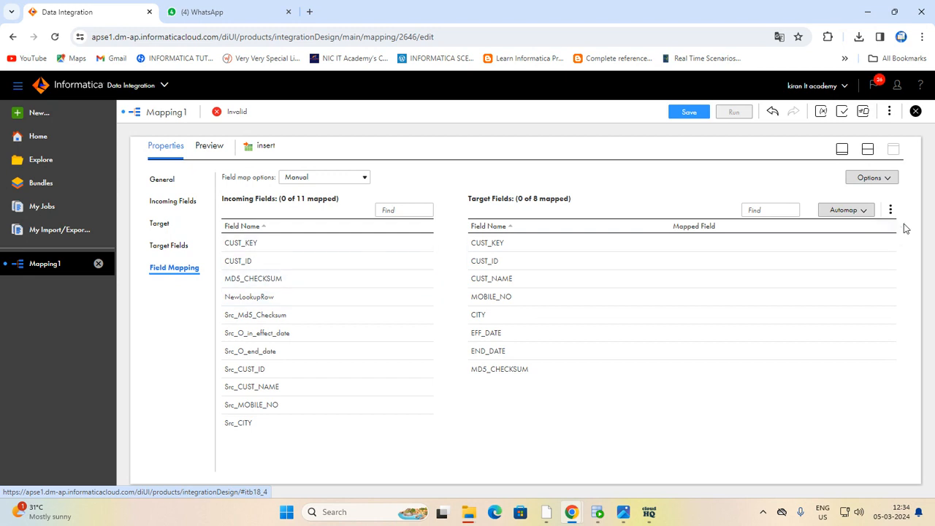
click(867, 149)
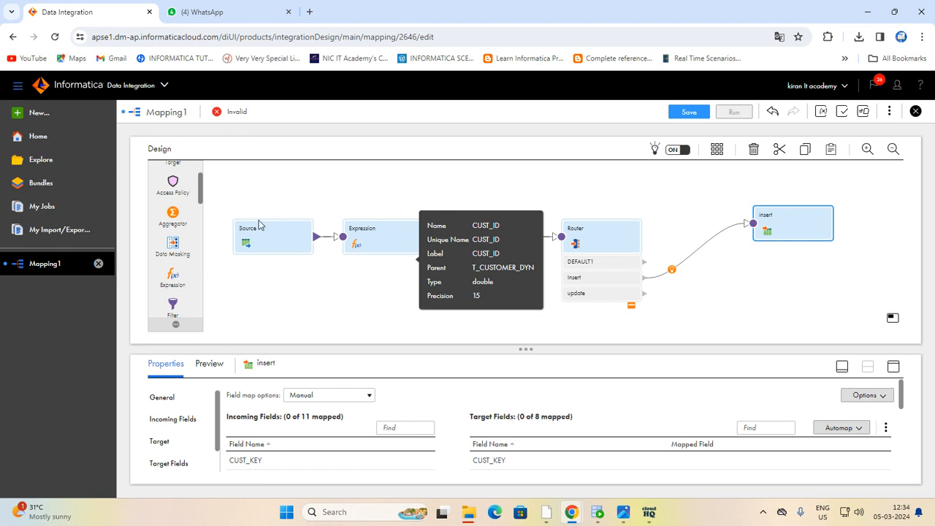
scroll(172, 241, up, 2)
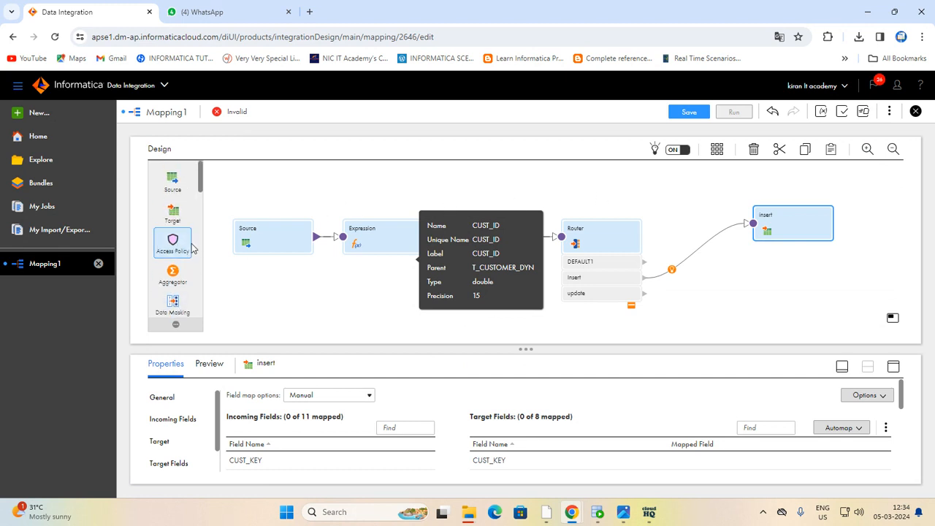
scroll(190, 242, down, 5)
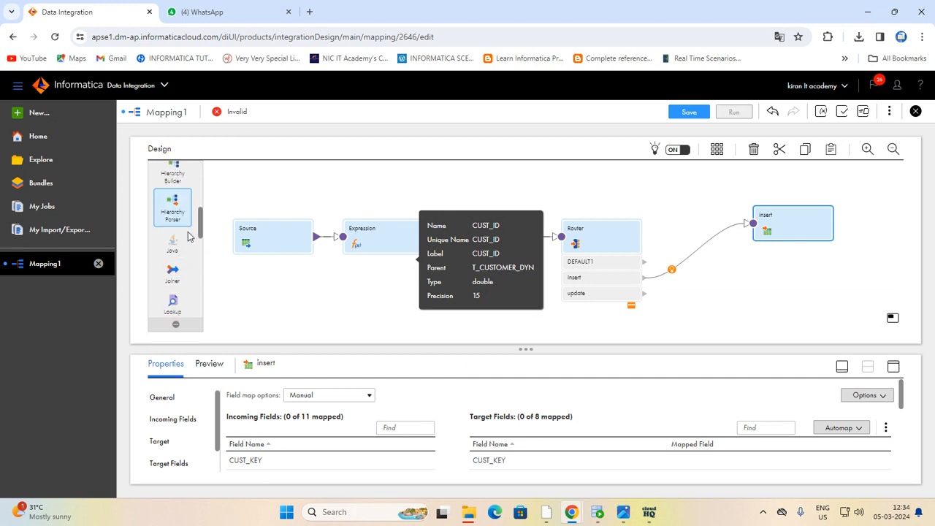
scroll(183, 232, down, 3)
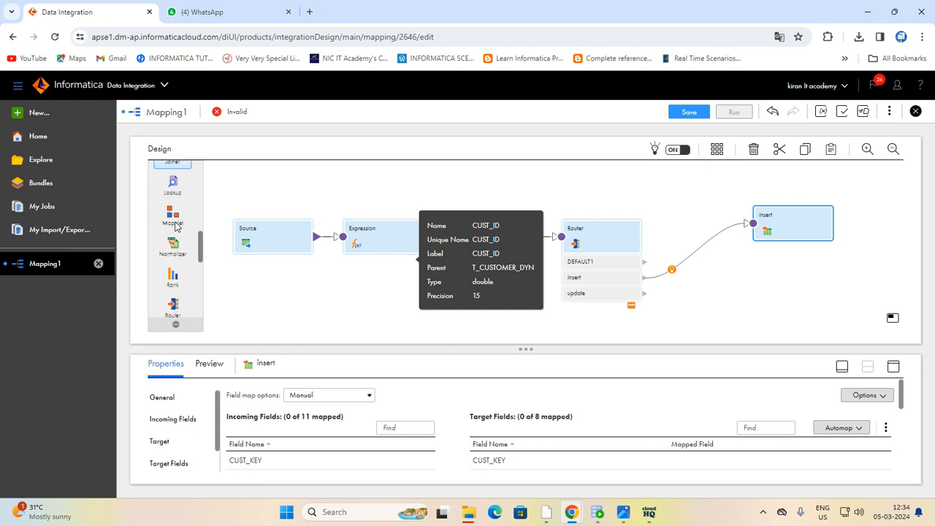
scroll(174, 227, down, 4)
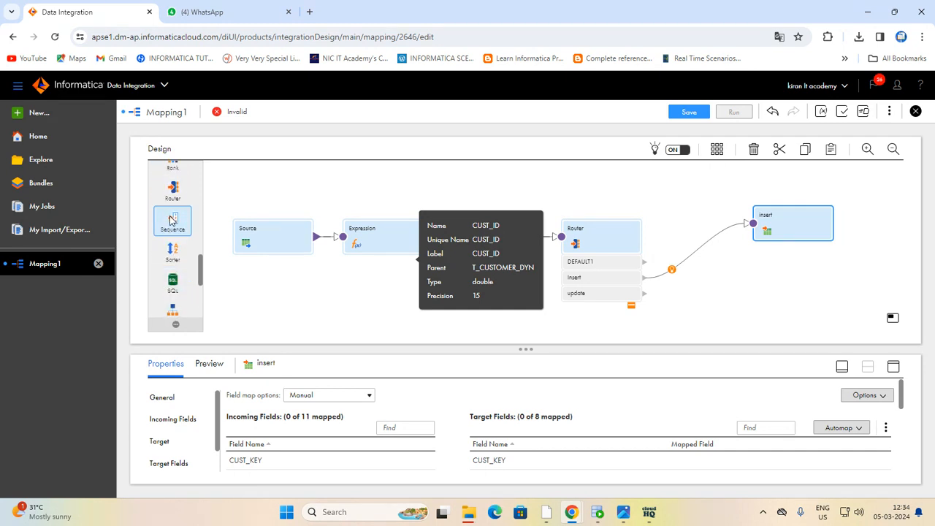
drag(173, 220, 685, 189)
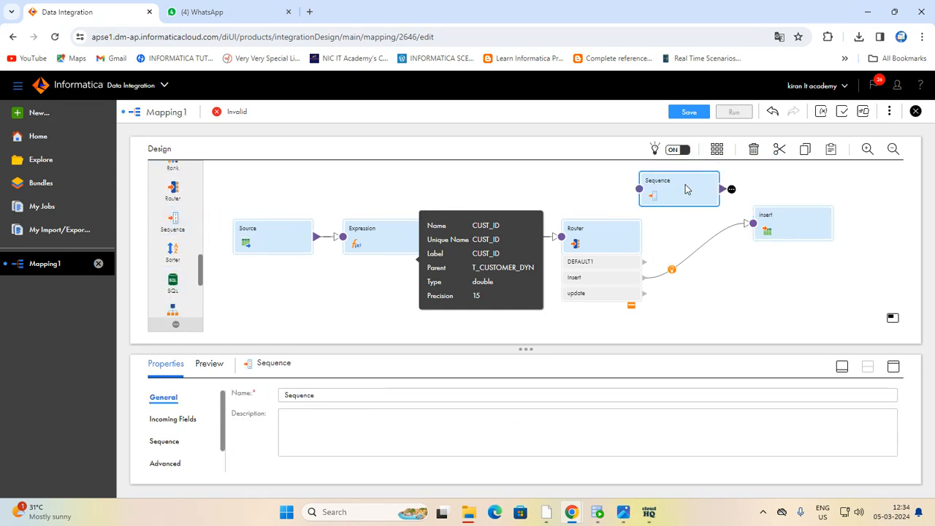
- Disable incoming fields in the Sequence transformation's advanced properties
click(894, 367)
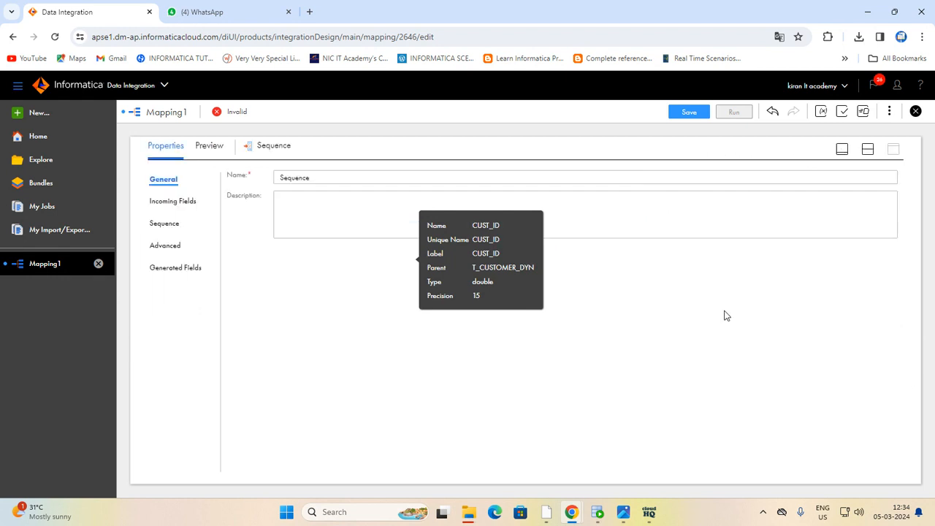
click(184, 203)
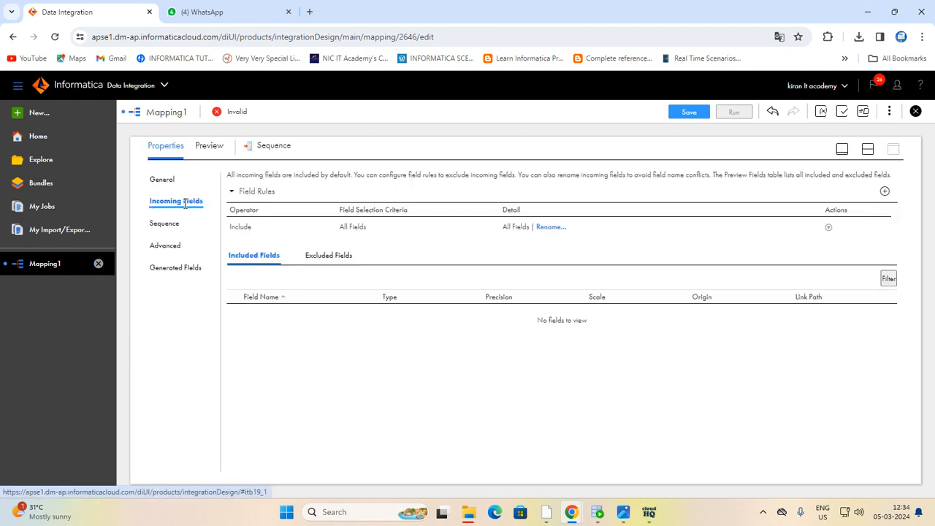
click(176, 226)
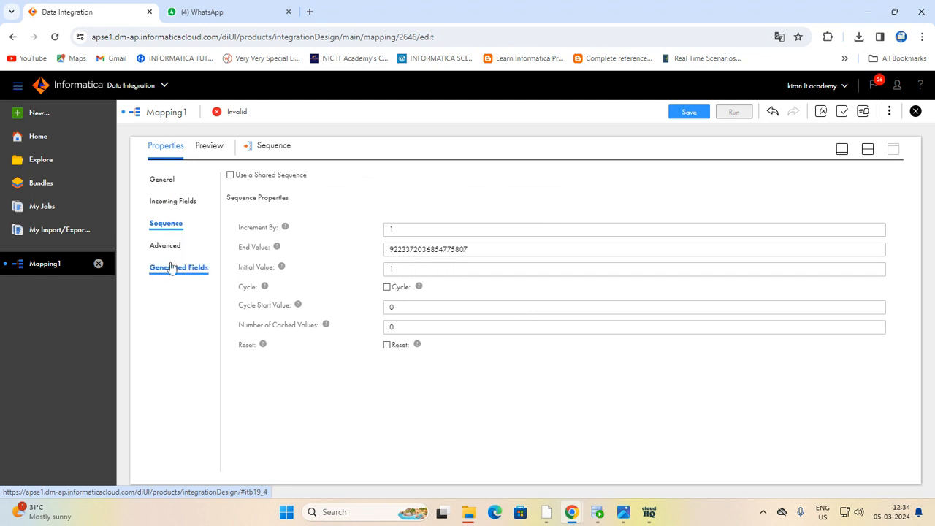
click(171, 247)
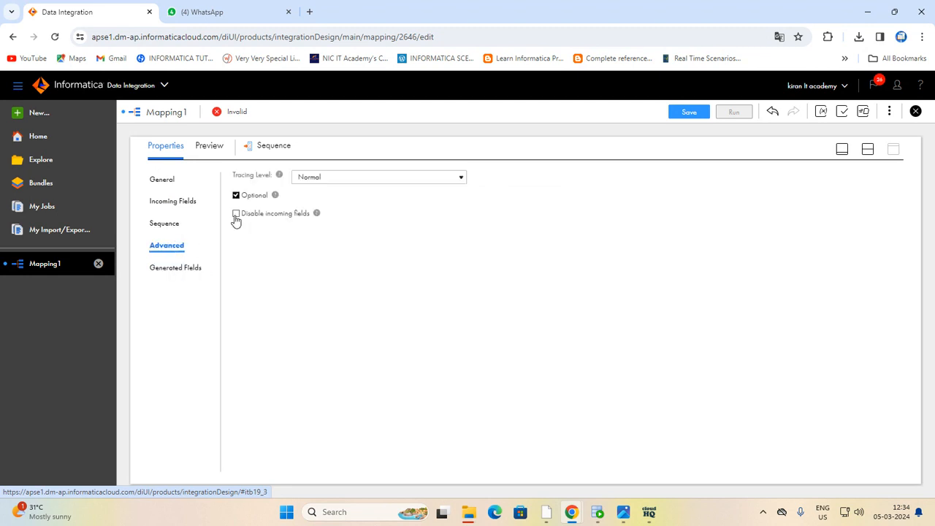
click(236, 215)
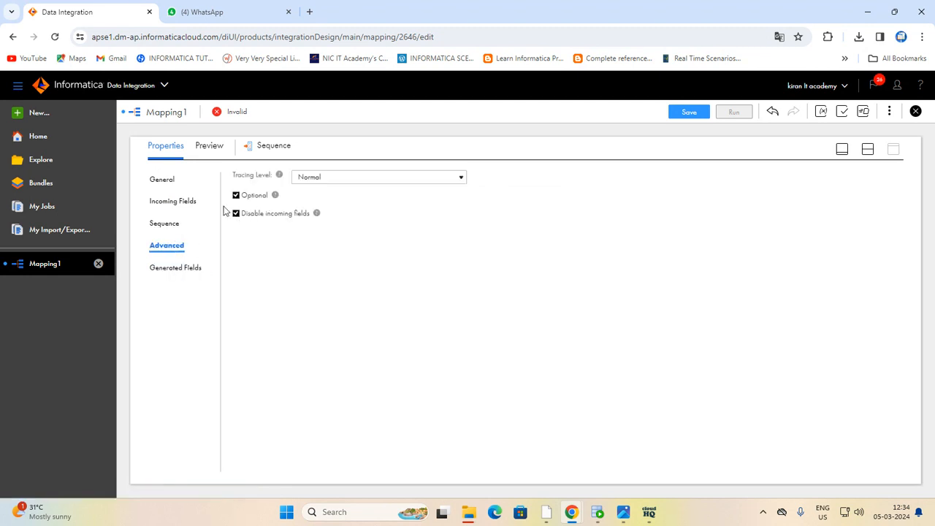
click(867, 155)
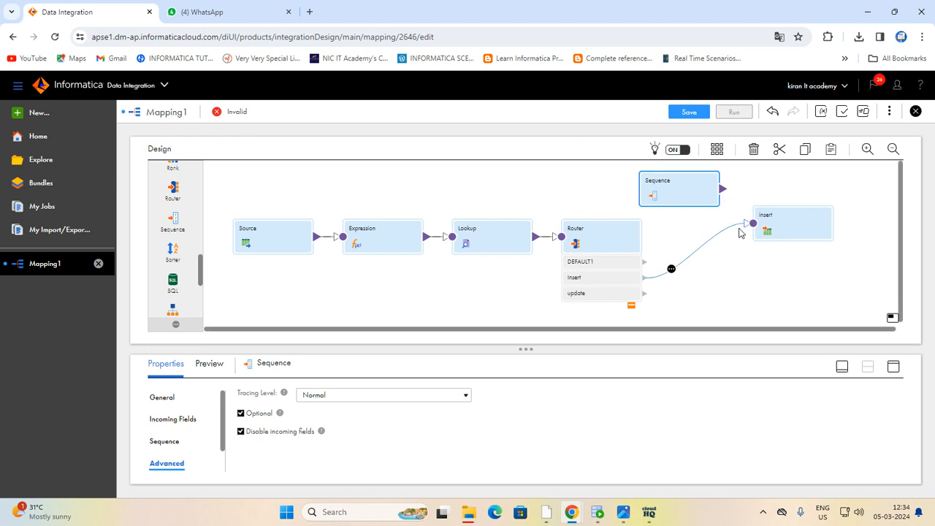
- Link the Sequence transformation to the insert target and map NEXTVAL to the target's CUST_KEY field
drag(721, 191, 751, 223)
click(803, 231)
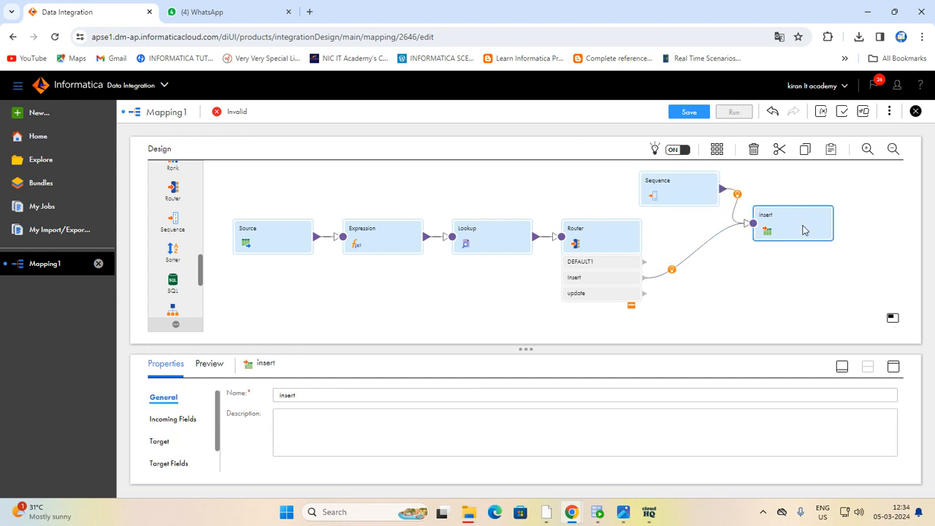
click(893, 366)
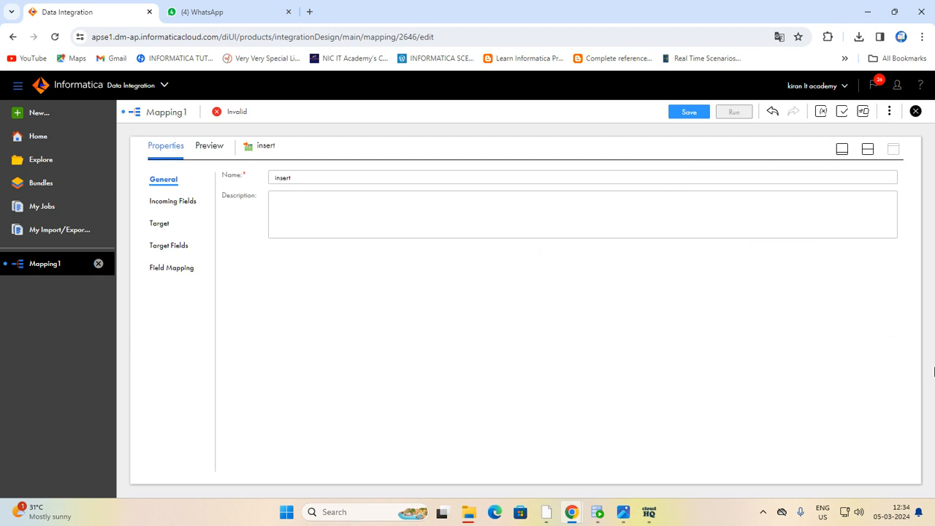
click(172, 245)
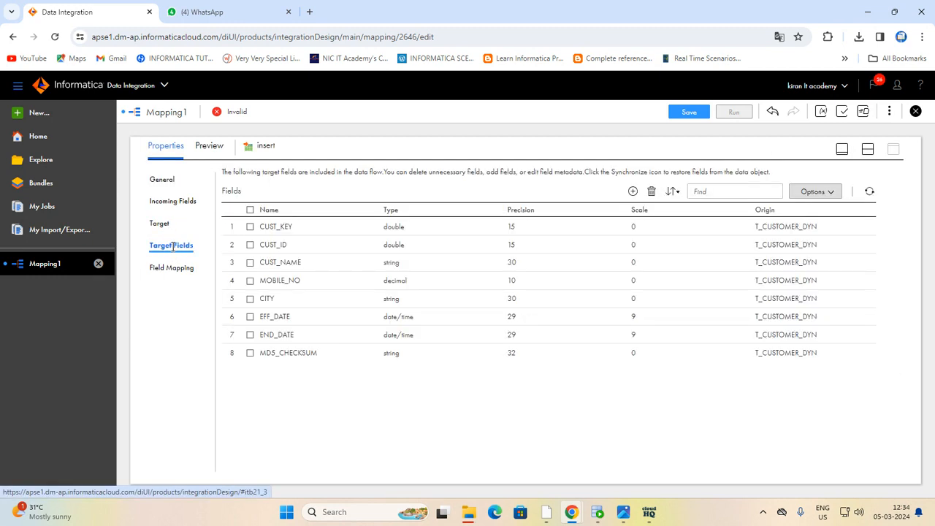
click(173, 269)
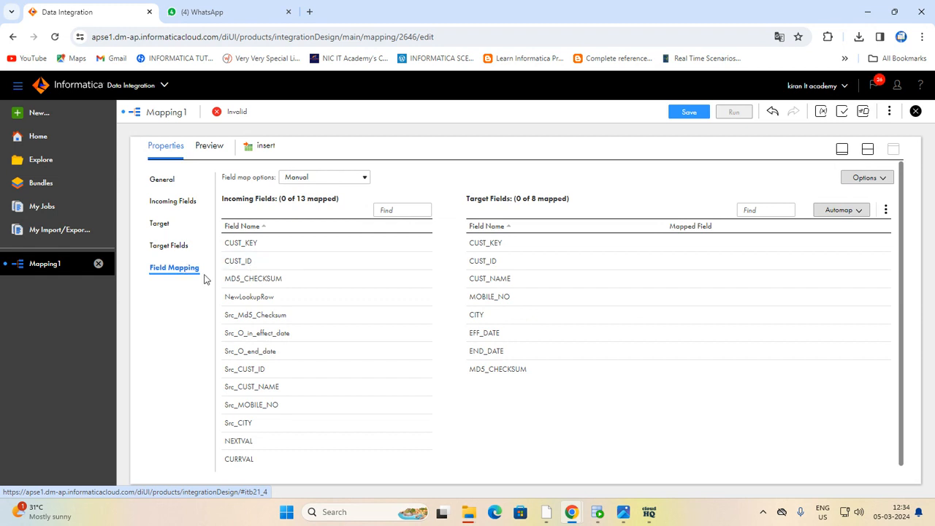
drag(252, 443, 568, 246)
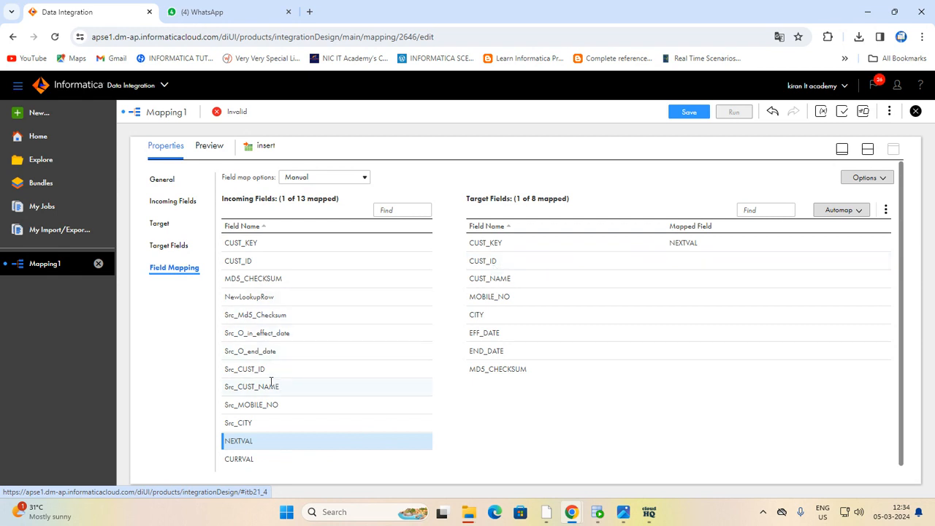
- Map Src_CUST_ID, Src_CUST_NAME, Src_MOBILE_NO and Src_CITY to the insert target's CUST_ID, CUST_NAME, MOBILE_NO and CITY fields
drag(260, 372, 601, 261)
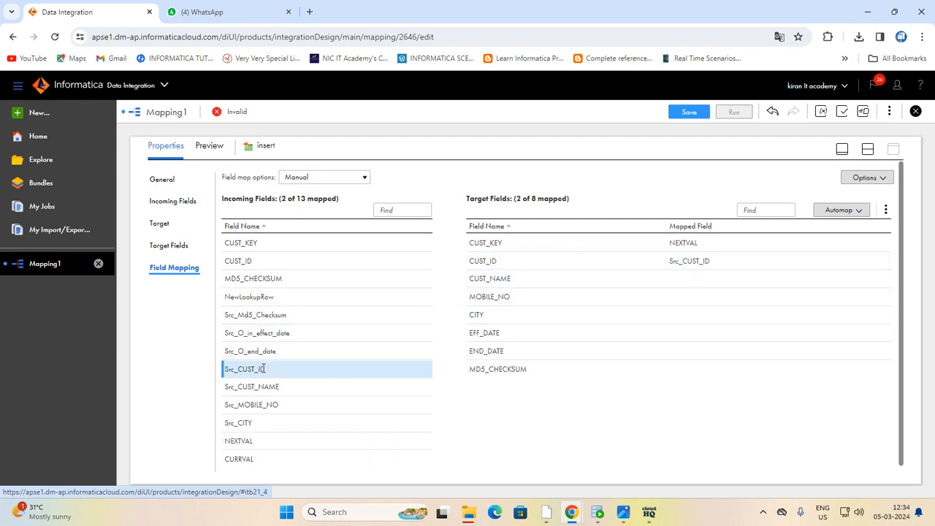
drag(260, 387, 645, 286)
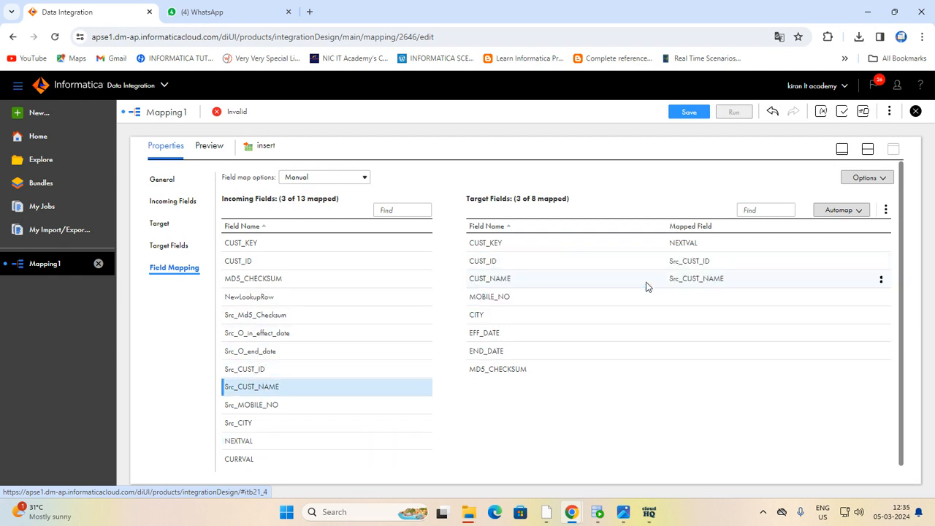
drag(325, 414, 649, 298)
drag(250, 424, 668, 318)
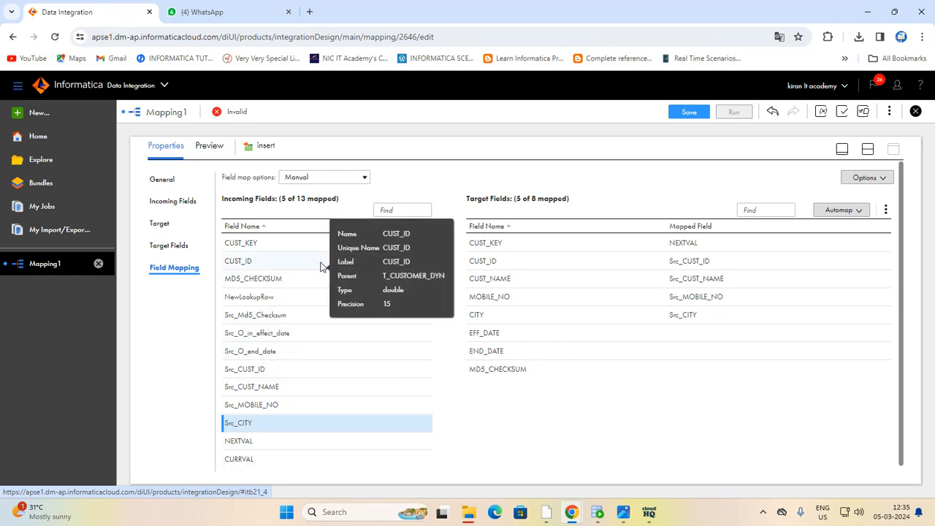
- Map Src_O_in_effect_date to EFF_DATE, Src_O_end_date to END_DATE and Src_Md5_Checksum to MD5_CHECKSUM in the insert target
scroll(320, 267, down, 1)
mouse_move(320, 273)
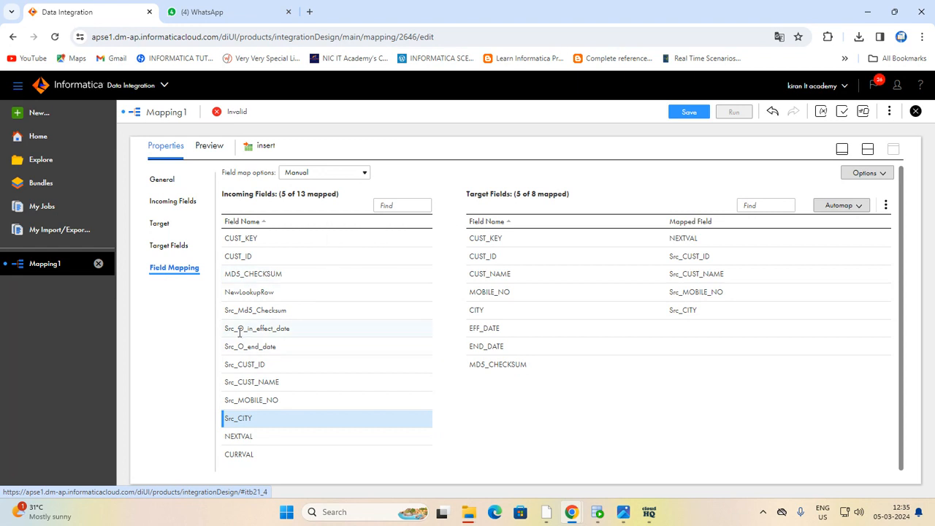
drag(232, 329, 633, 336)
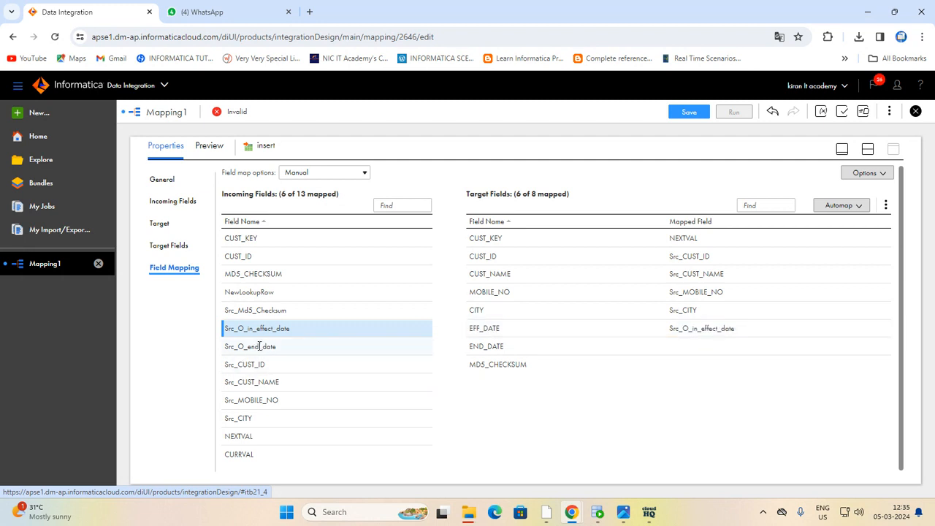
drag(260, 346, 650, 357)
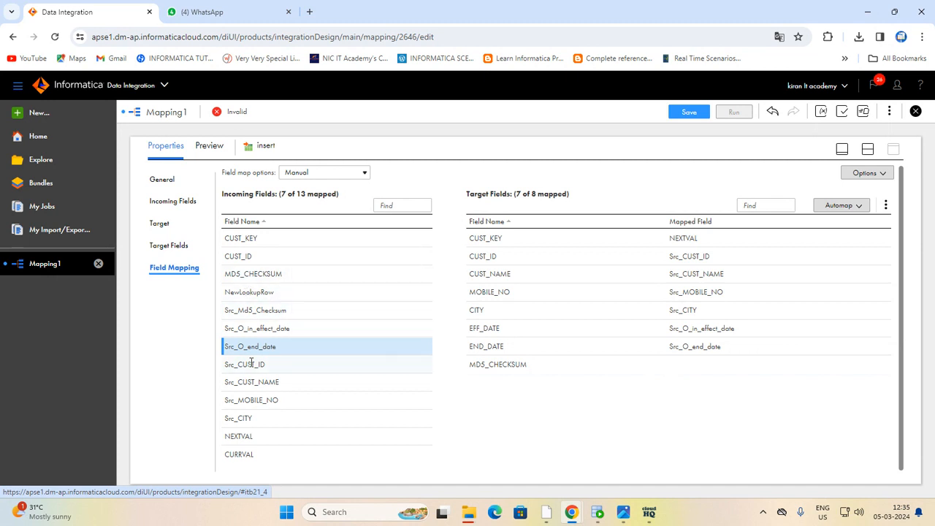
drag(283, 311, 654, 373)
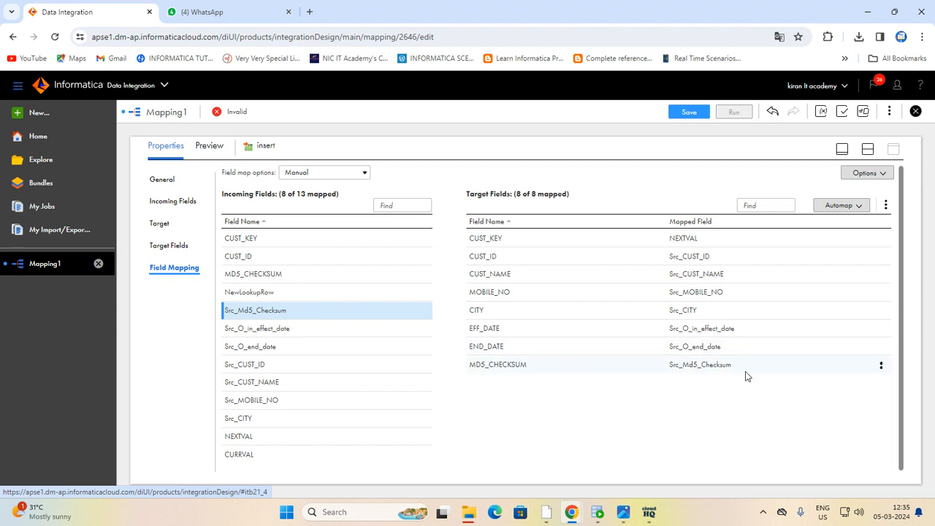
click(868, 150)
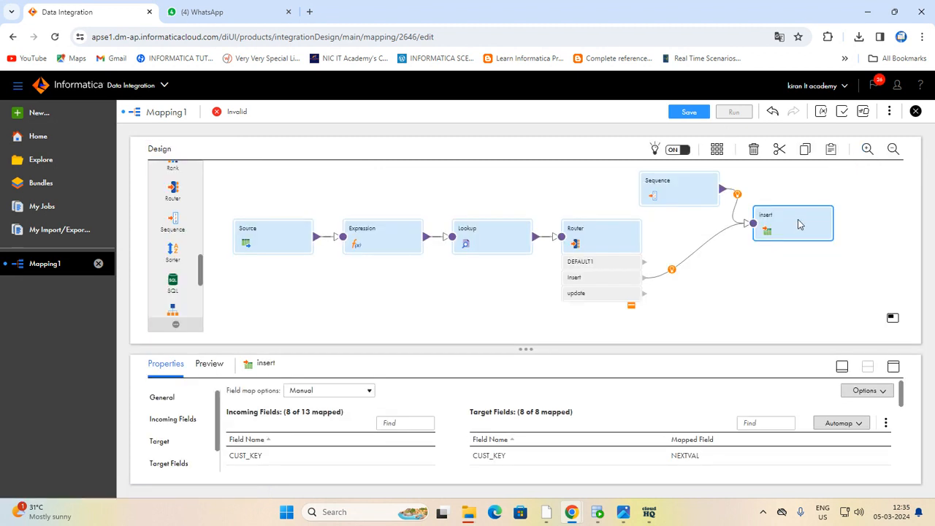
- Duplicate the insert target on the canvas and place the copy directly below the original
click(780, 276)
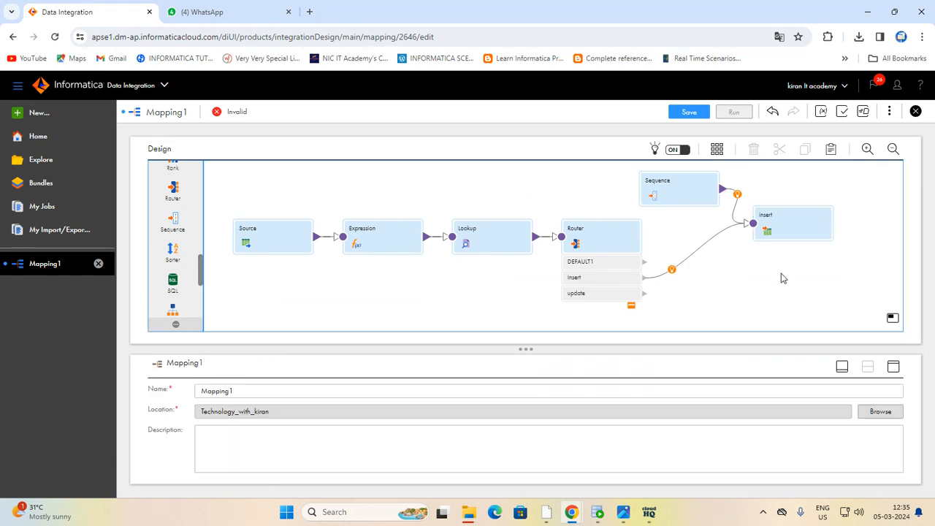
key(ctrl+v)
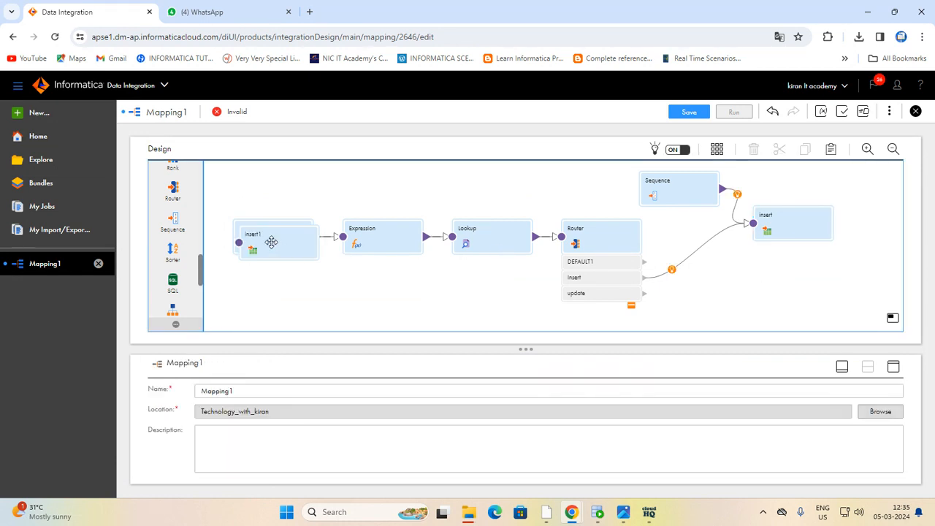
drag(265, 242, 784, 263)
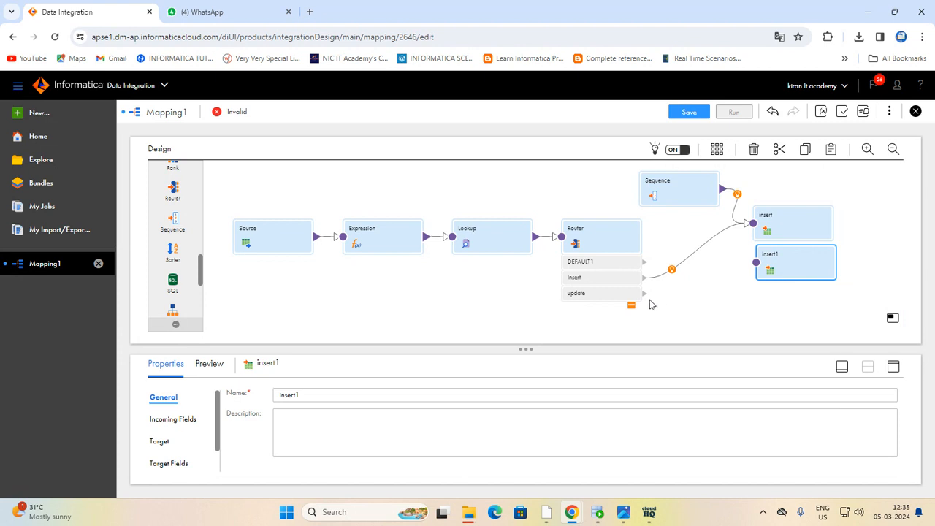
- Link the Router's update group and the Sequence transformation to the copied target, and check the copy's field mapping
mouse_move(642, 298)
mouse_down()
mouse_move(679, 300)
mouse_move(760, 269)
mouse_move(770, 274)
mouse_up()
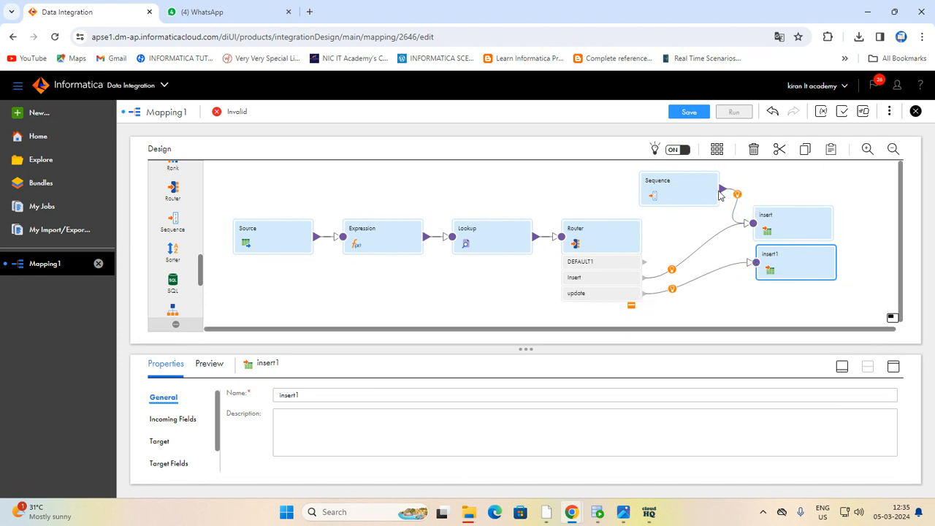
mouse_move(721, 192)
mouse_down()
mouse_move(746, 269)
mouse_move(757, 263)
mouse_up()
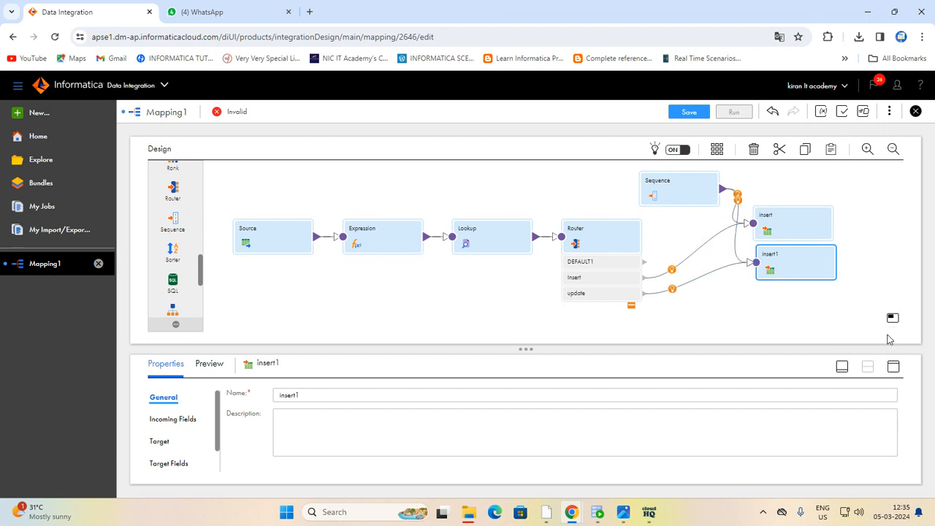
click(892, 367)
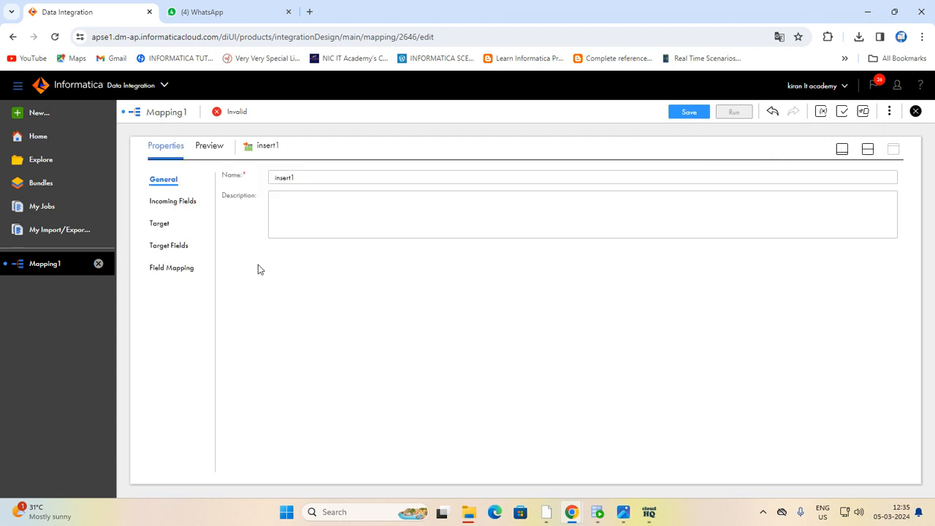
click(186, 270)
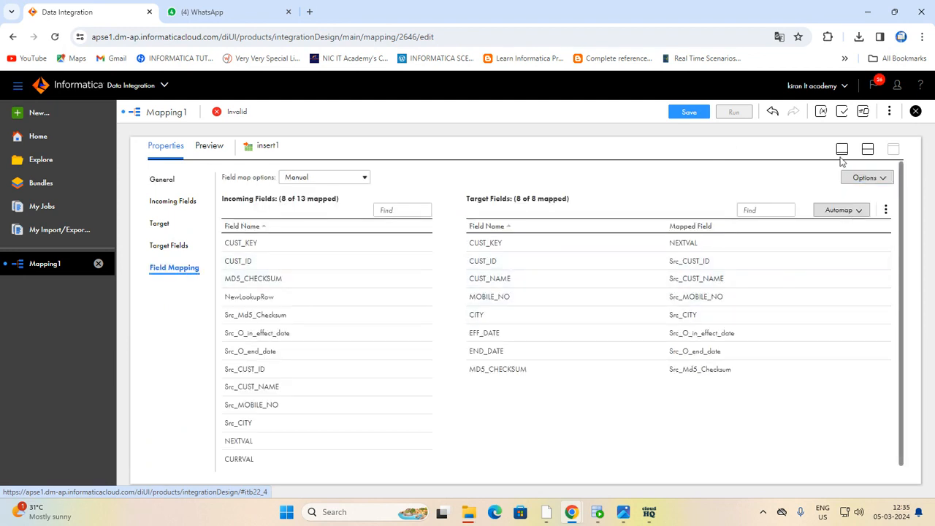
click(867, 149)
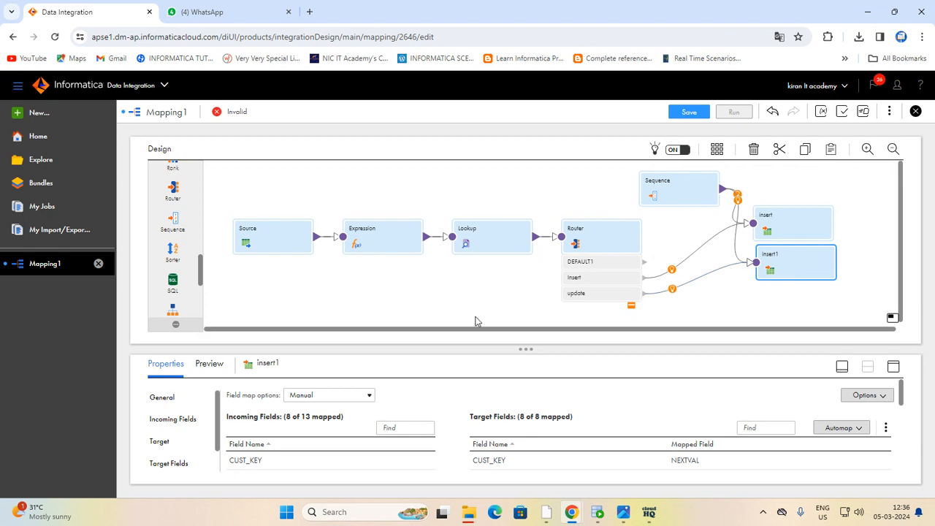
- Paste a second copy of the insert target and place it below the first copy
key(ctrl+v)
drag(280, 248, 449, 290)
drag(327, 259, 801, 307)
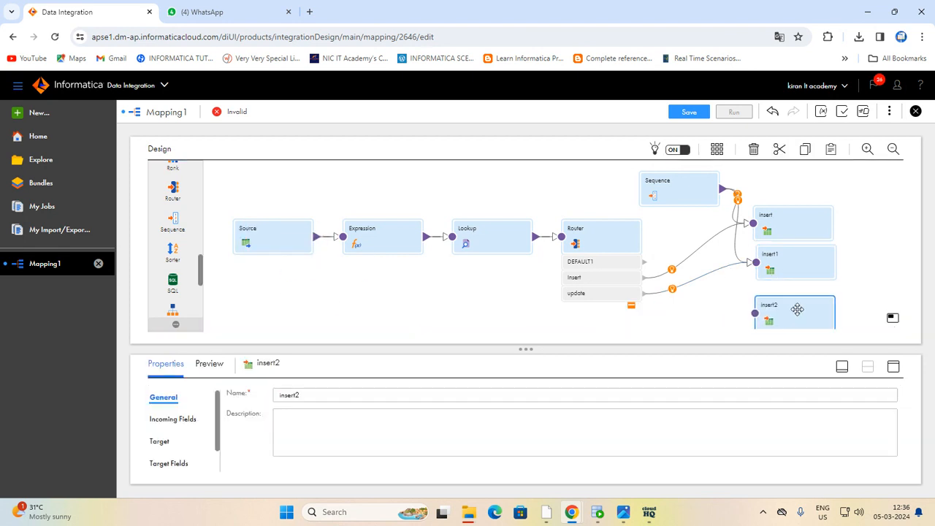
- Link the Router's update group to the lowest target copy and rename the middle target update_insert
mouse_move(645, 296)
mouse_down()
mouse_move(741, 312)
mouse_move(765, 307)
mouse_up()
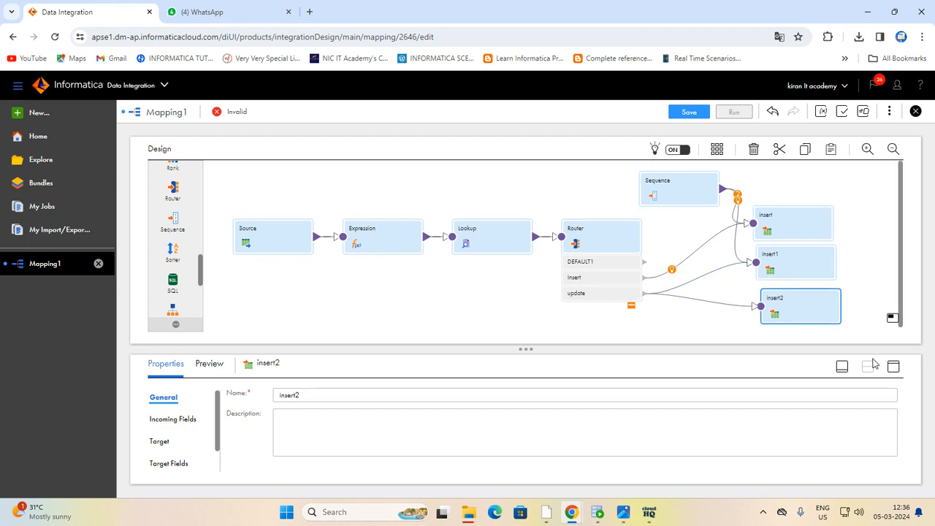
click(776, 265)
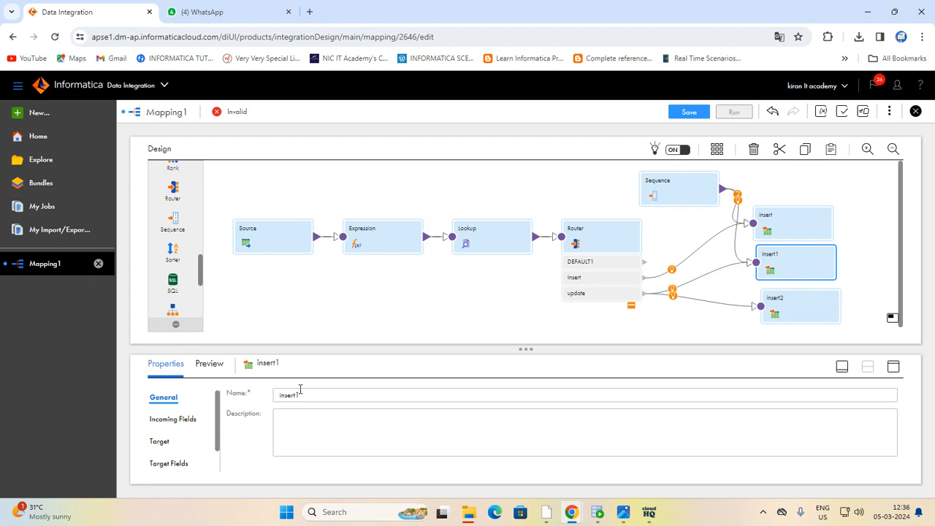
drag(302, 394, 227, 392)
text(update_)
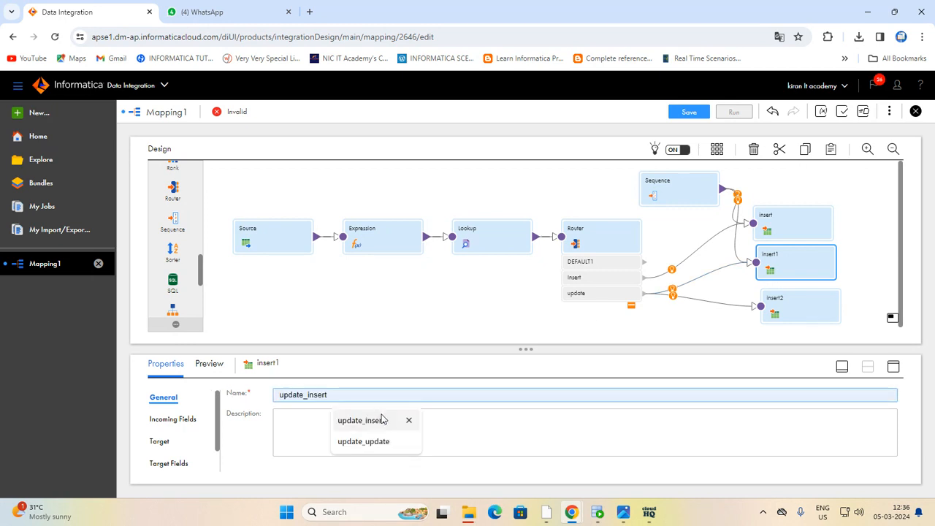
click(382, 420)
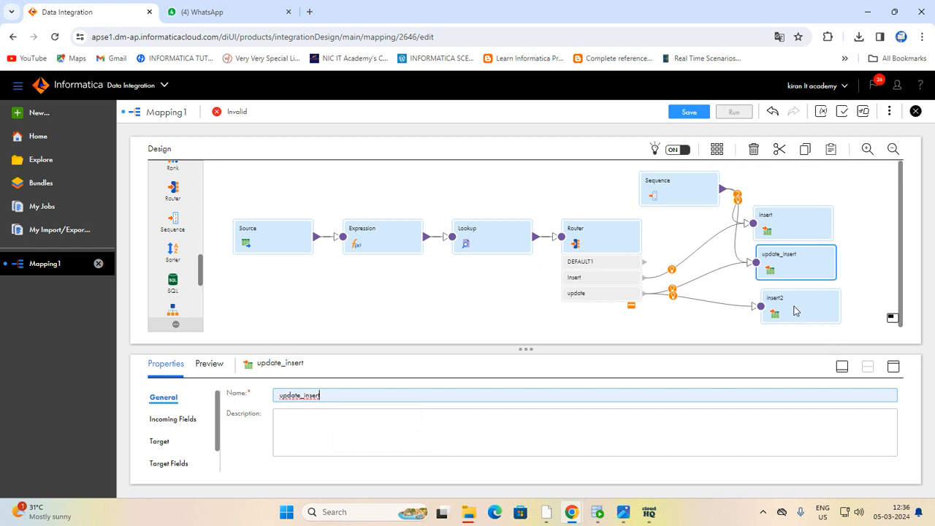
- Rename the lowest target copy, insert2, as update_update
click(795, 310)
drag(319, 397, 223, 392)
text(updat)
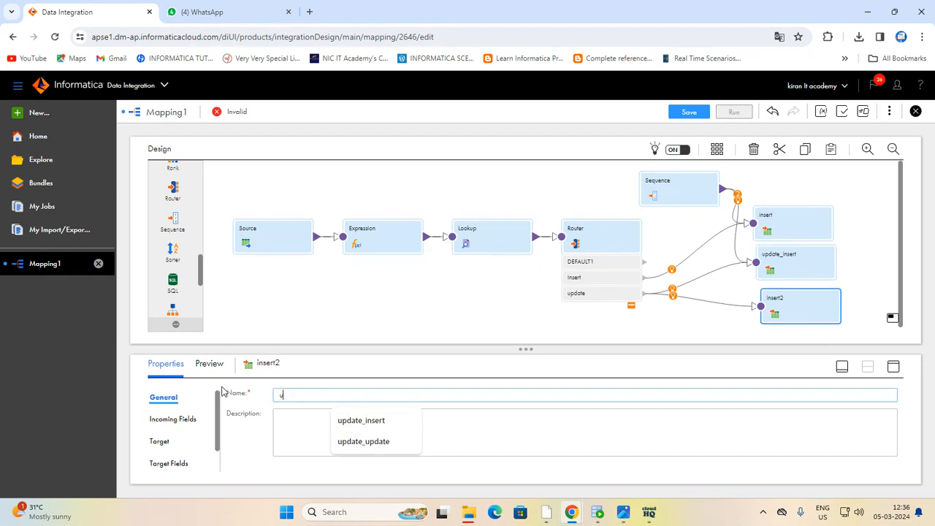
click(341, 441)
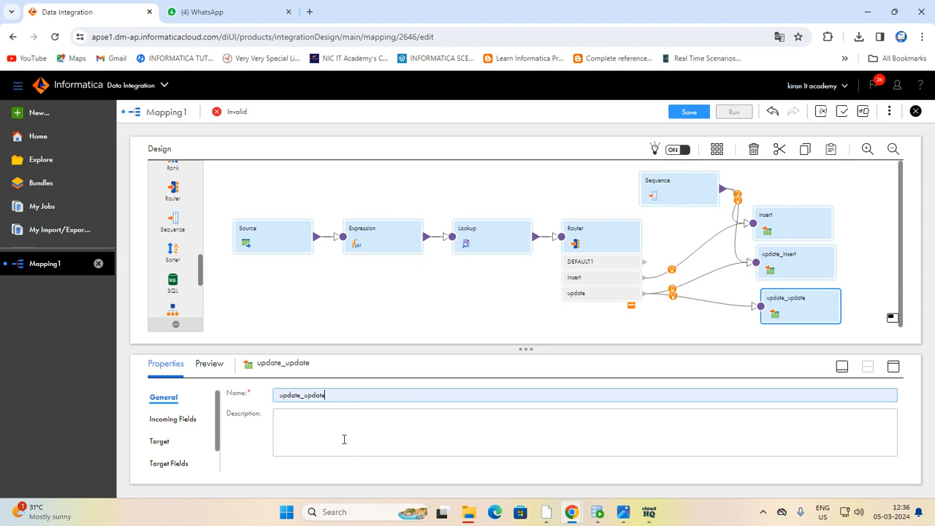
- Clear the entire inherited field mapping of the update_update target
click(892, 366)
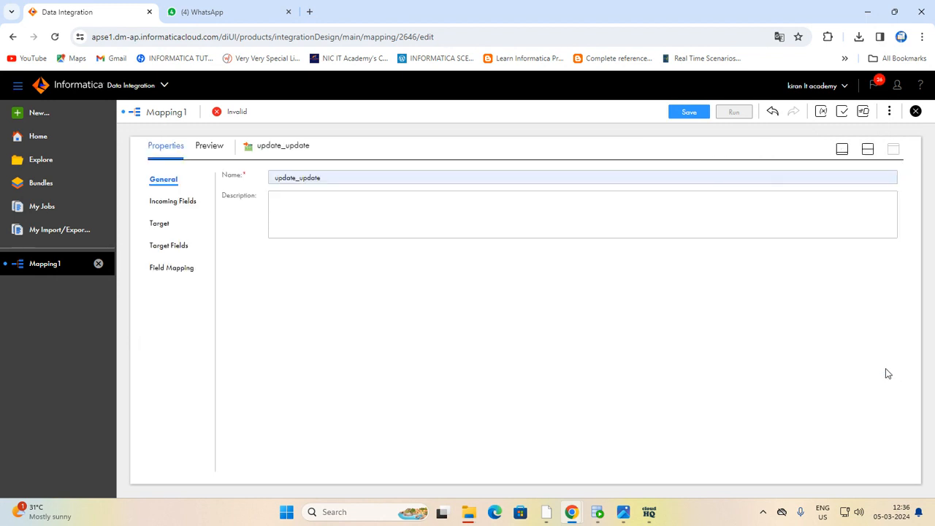
click(168, 271)
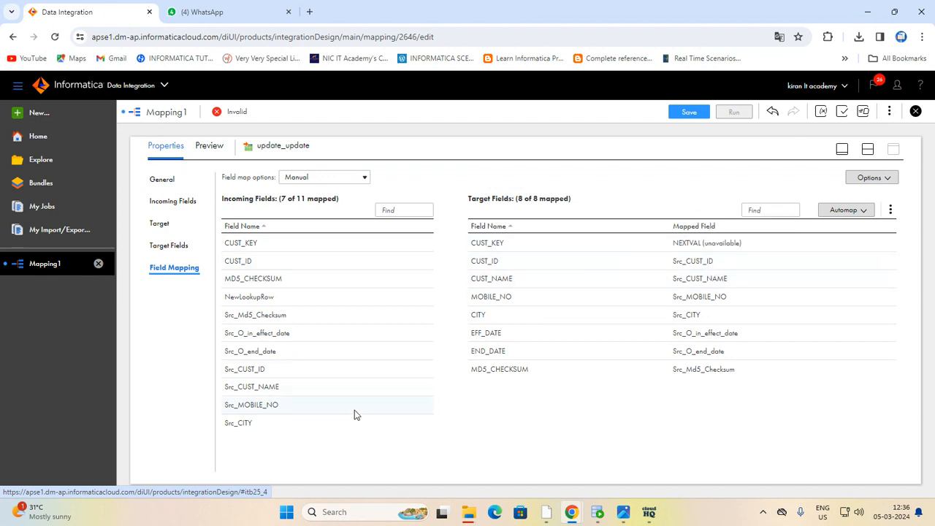
mouse_move(249, 239)
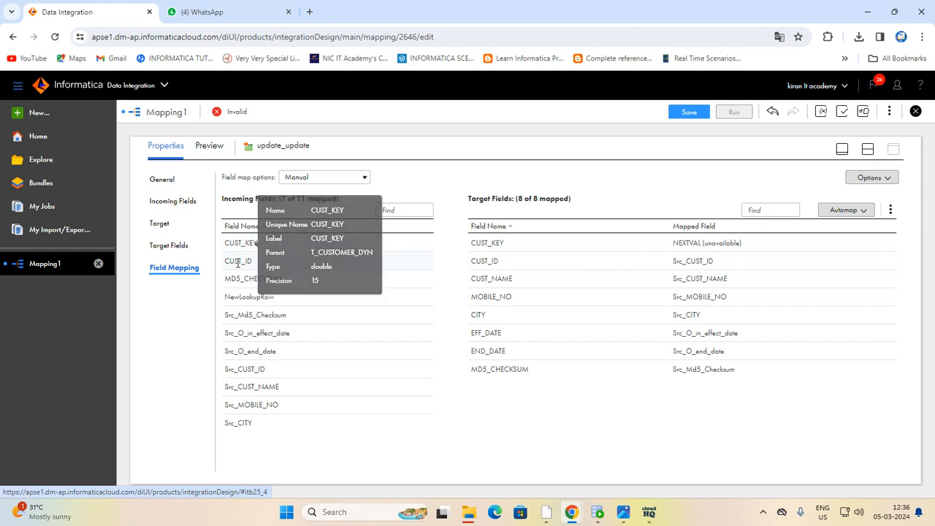
mouse_move(724, 249)
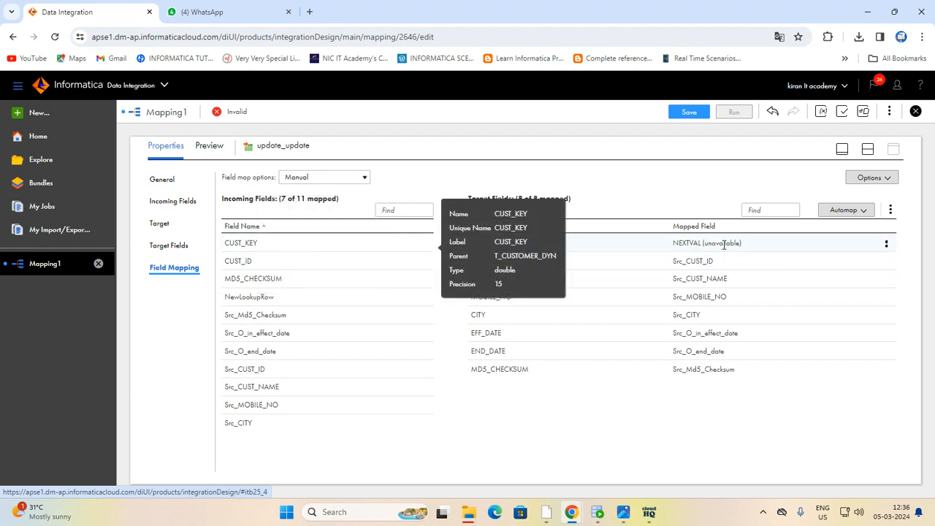
click(891, 211)
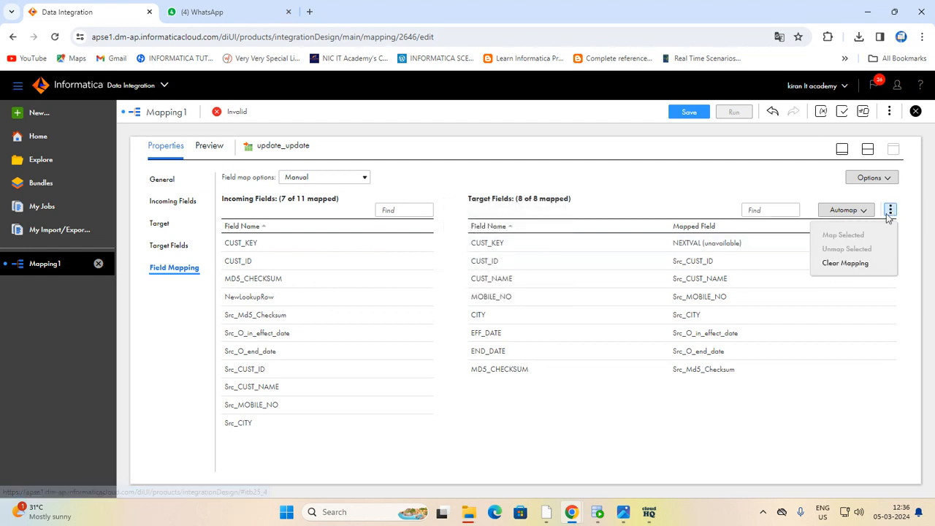
click(849, 268)
- Map CUST_KEY to CUST_KEY and Src_O_in_effect_date to END_DATE in the update_update target
drag(241, 241, 653, 246)
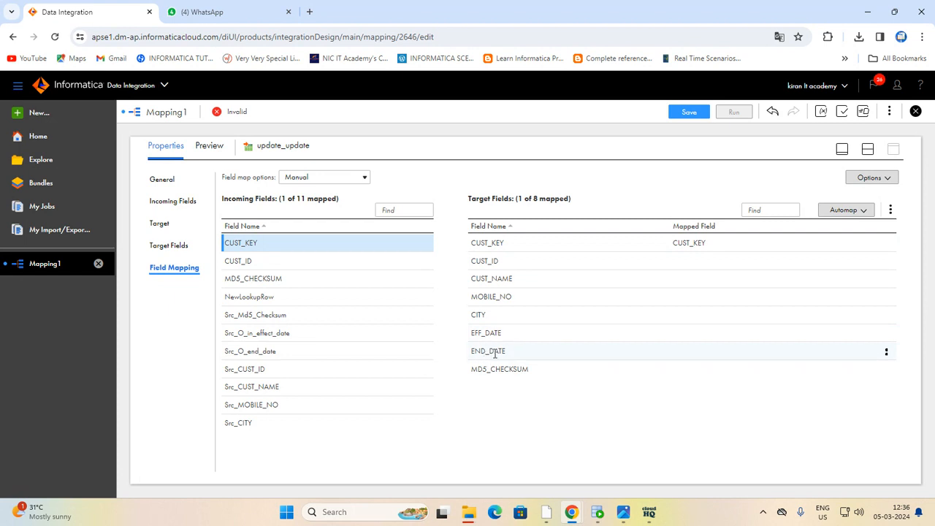
drag(258, 333, 590, 351)
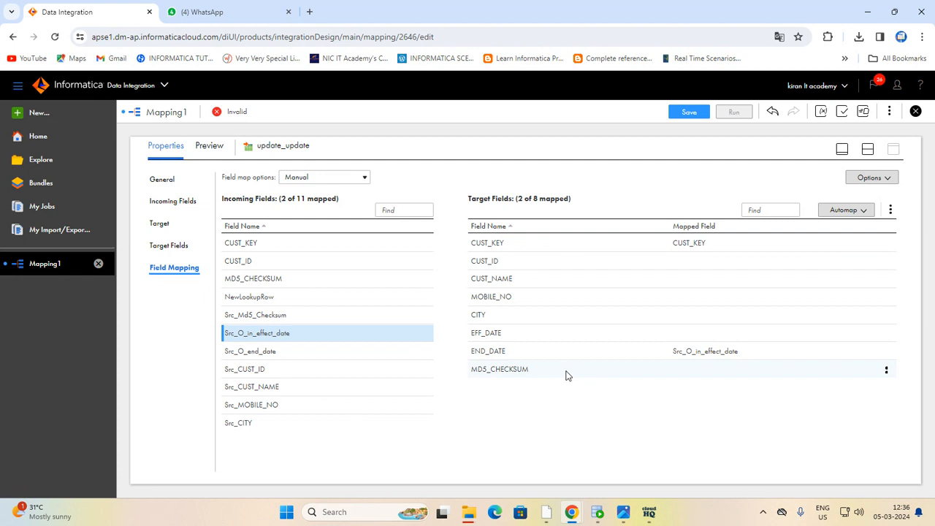
click(868, 150)
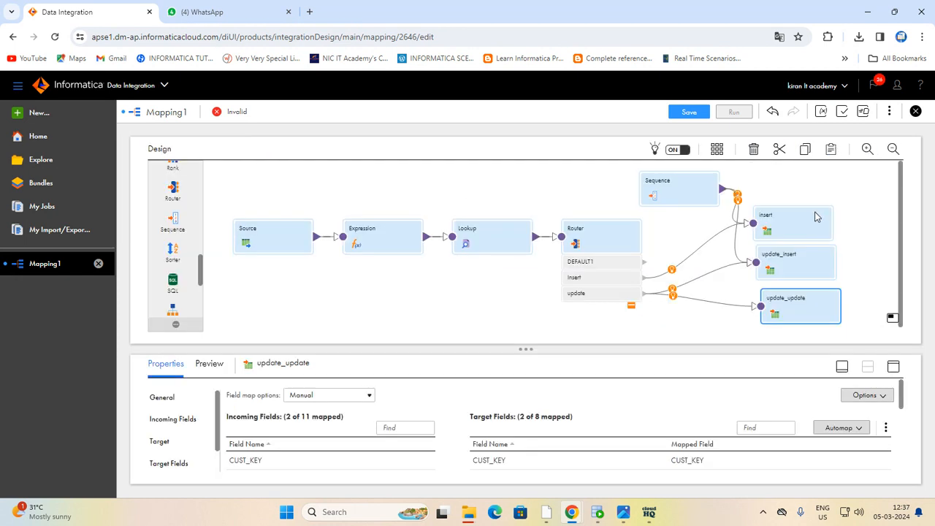
- Set the Lookup's SQL override to end_date=to_date('12/31/9999','mm/dd/yyyy') and save the mapping
click(493, 247)
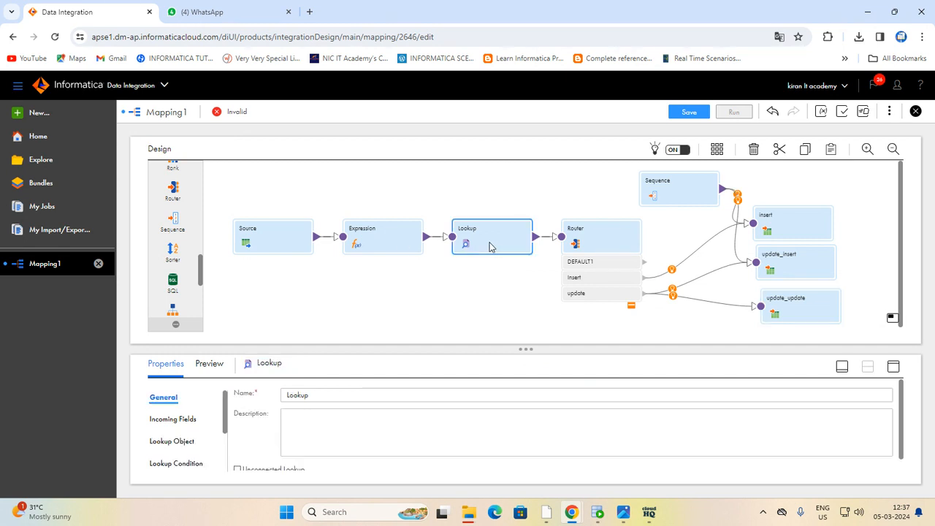
click(892, 367)
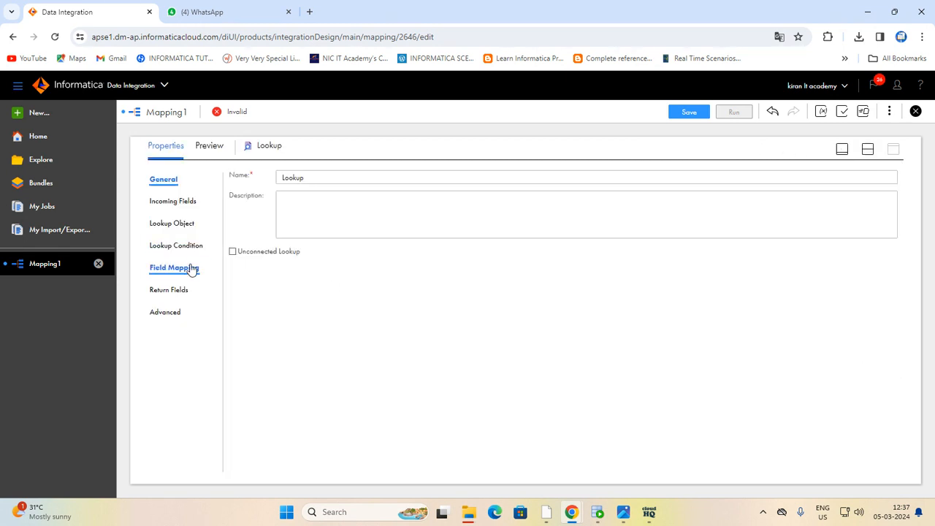
click(180, 310)
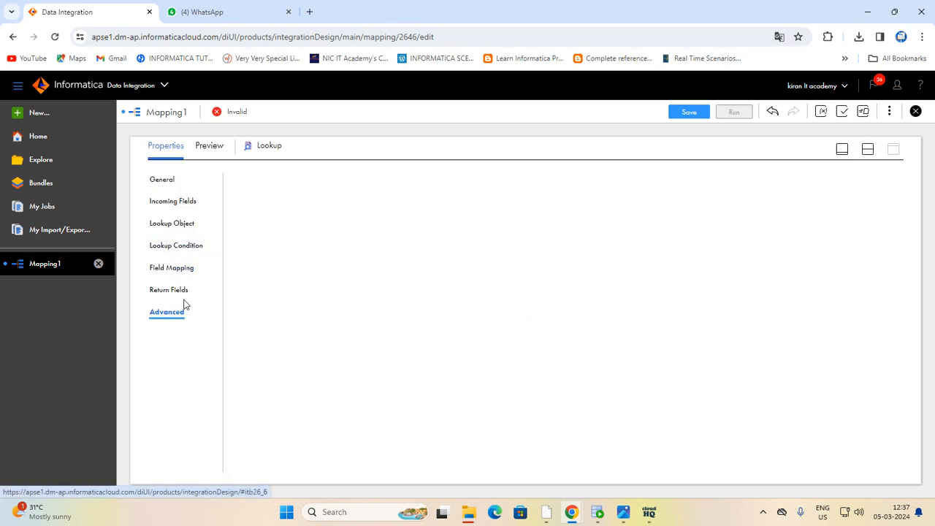
click(434, 228)
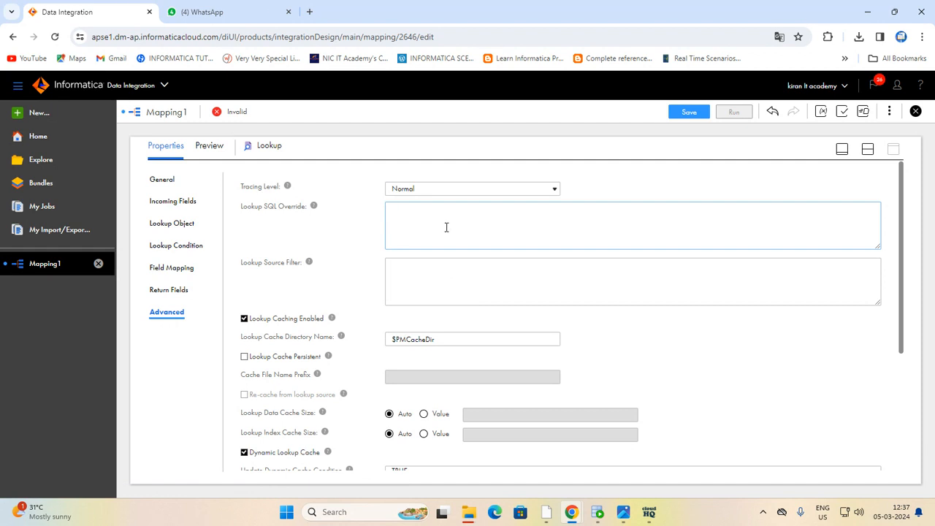
click(597, 511)
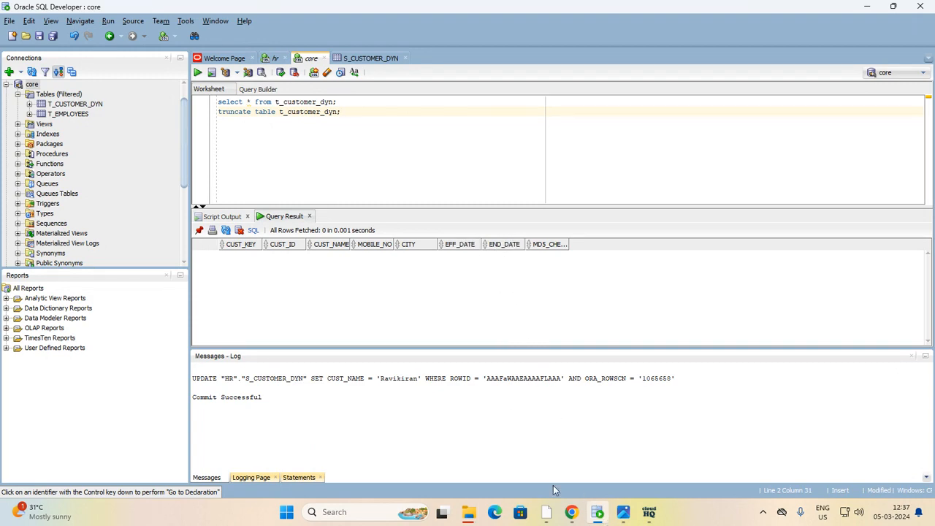
click(496, 427)
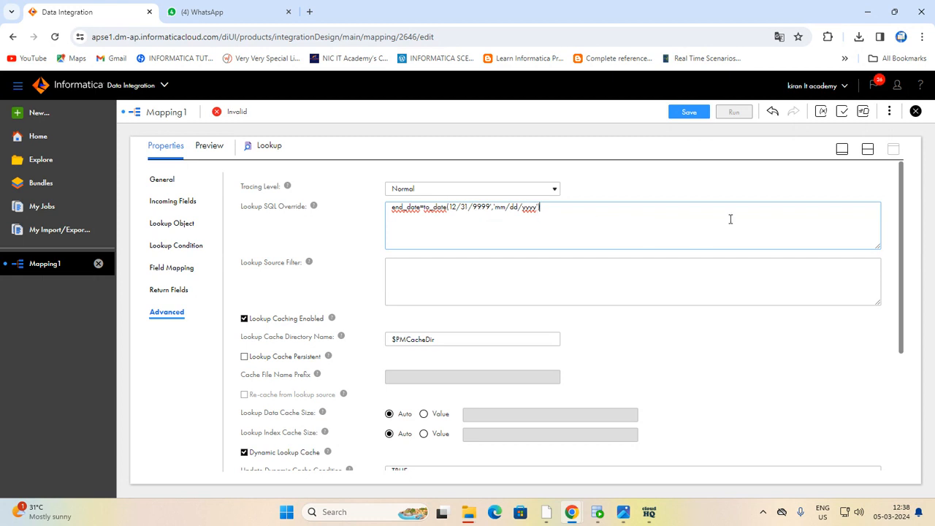
click(689, 111)
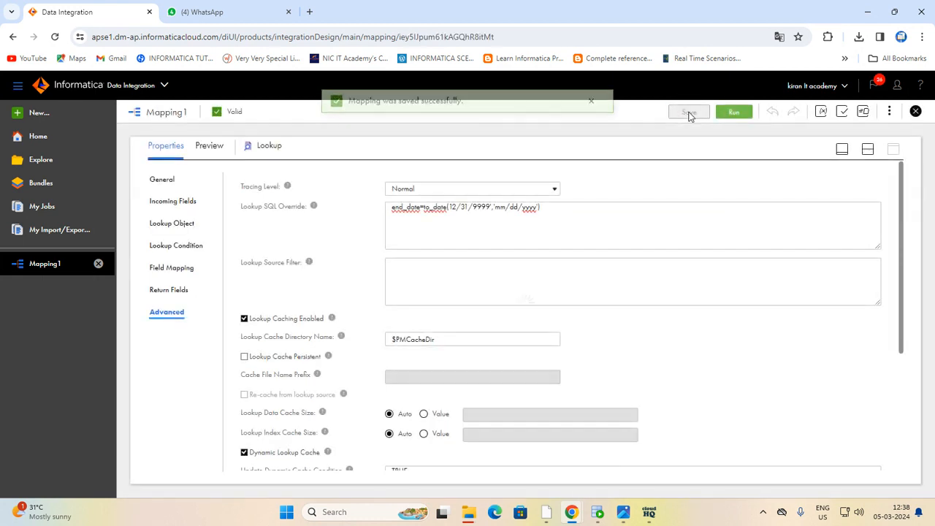
click(867, 149)
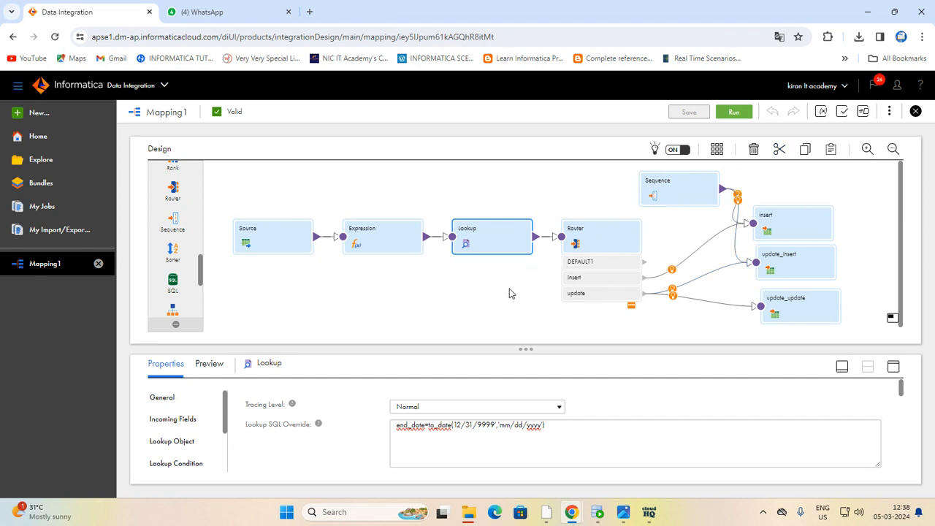
click(685, 195)
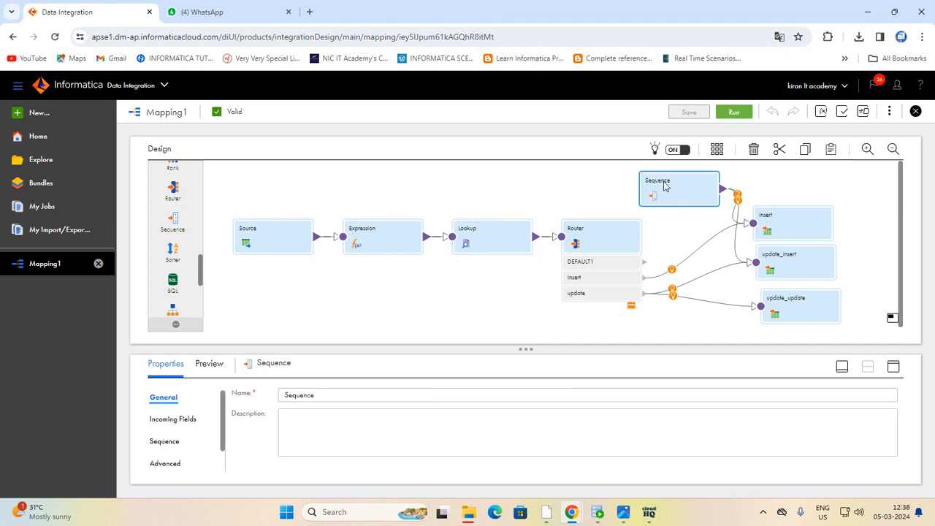
click(39, 113)
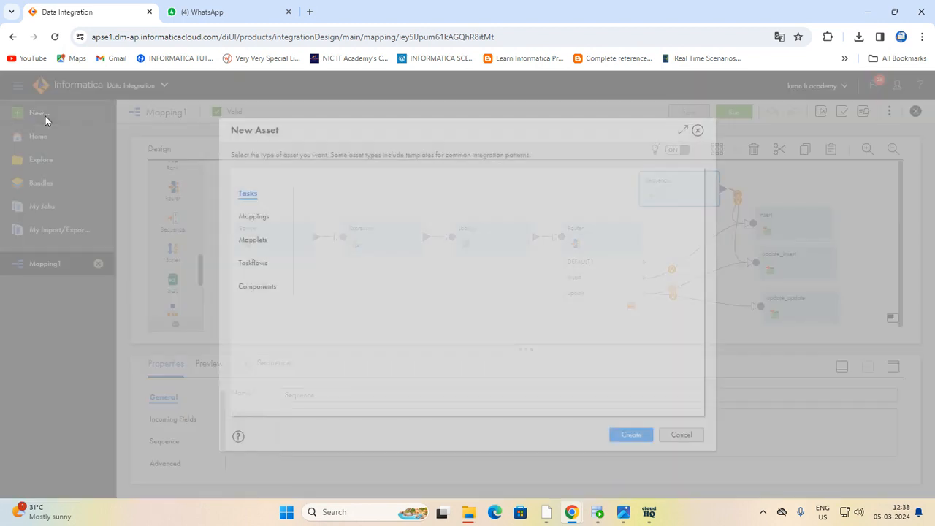
click(680, 435)
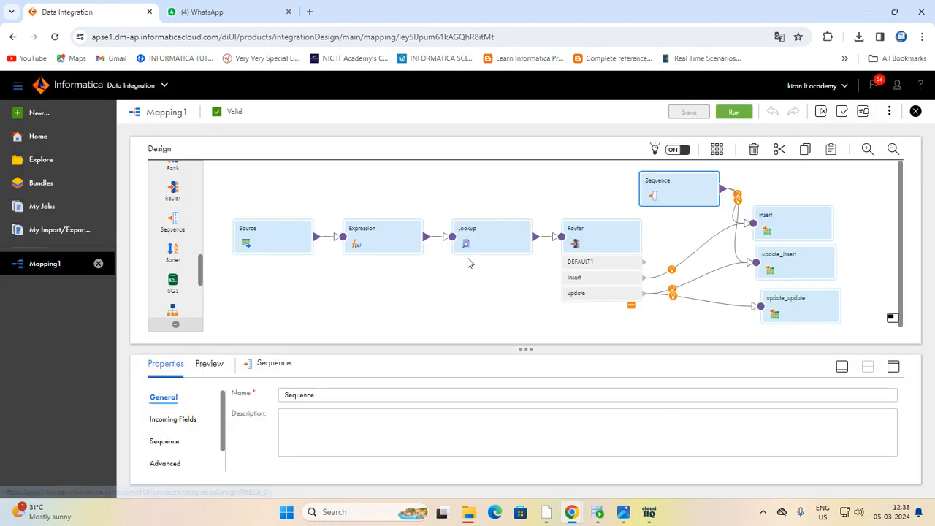
- Rename the mapping as M_Dynamic_Lookup_new and save it
click(450, 197)
drag(253, 393, 30, 378)
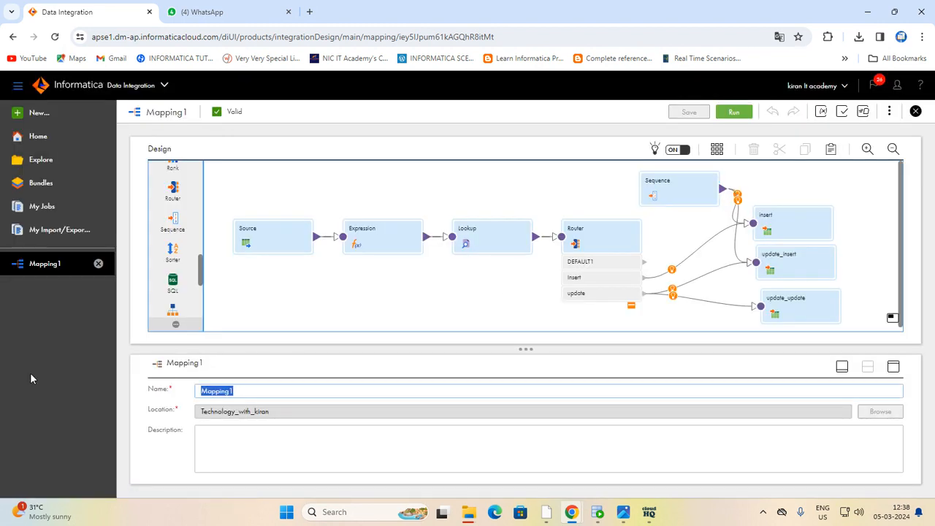
text(m_Dyan)
key(BackSpace)
text(_Lookup_)
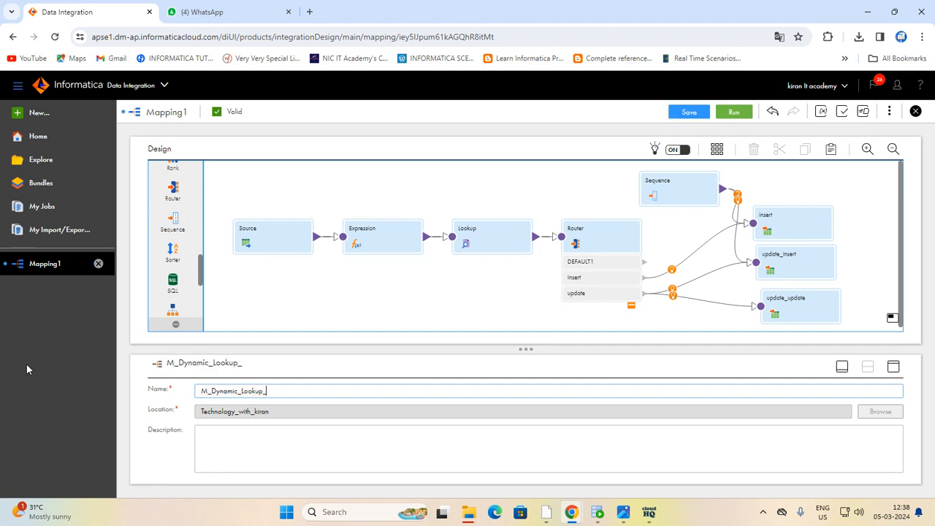
text(new)
click(422, 303)
click(684, 113)
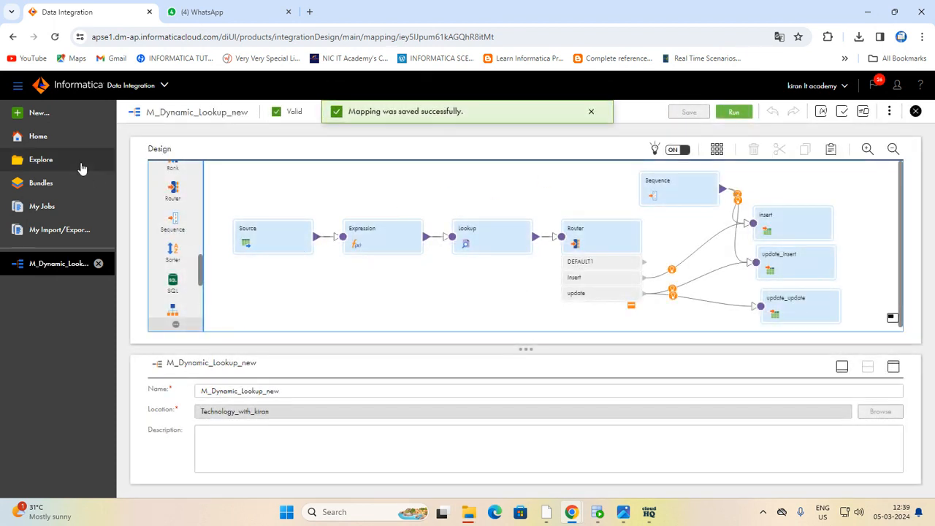
- Start a new mapping task named MT_dyanmic_Lookup_new with DESKTOP-U2AR1IS as its runtime environment
click(35, 118)
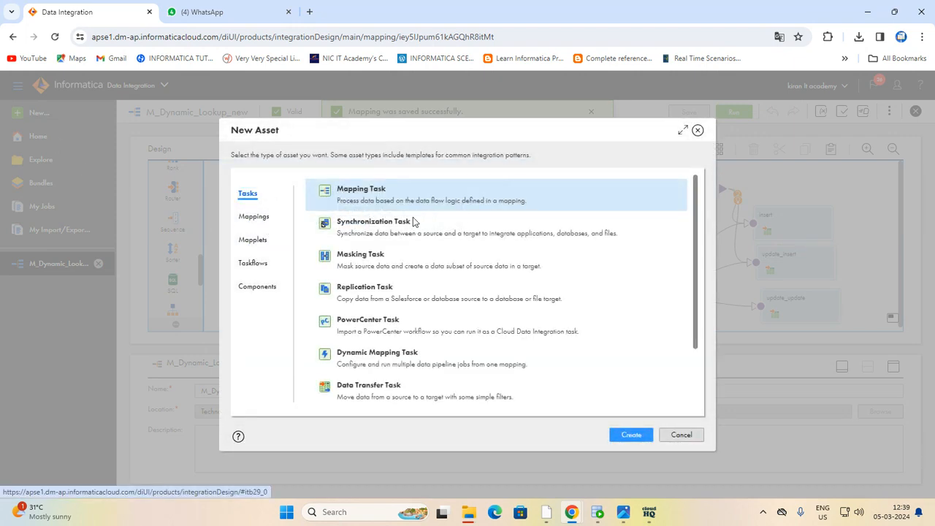
click(634, 439)
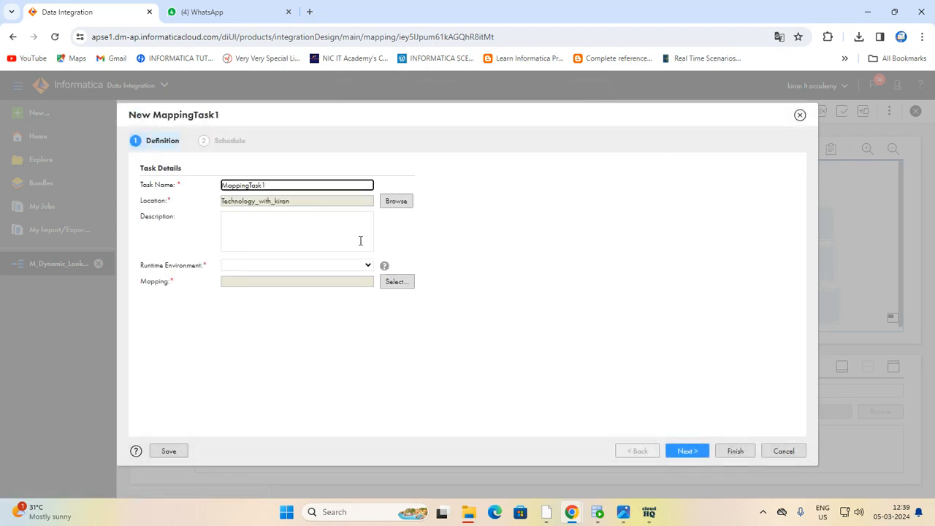
drag(290, 185, 121, 177)
text(M)
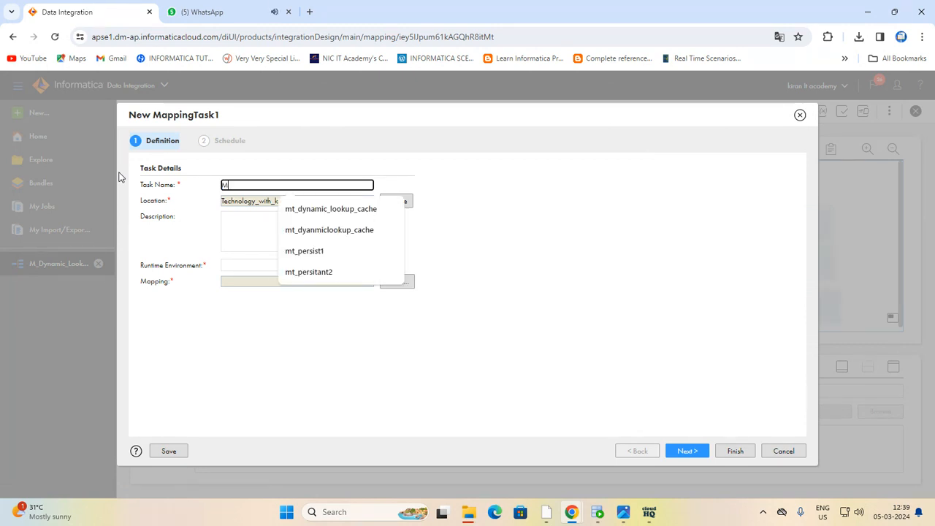
text(T_dyanmic)
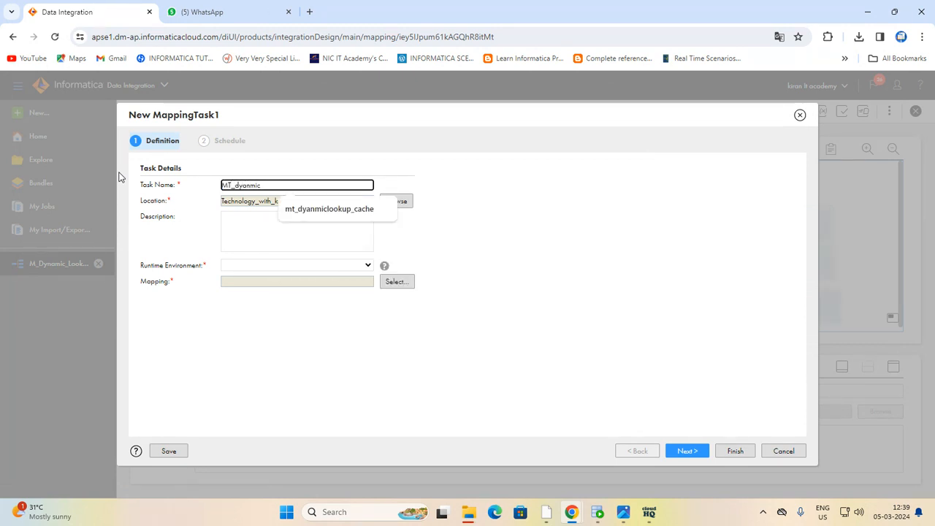
text(_Lookup_new)
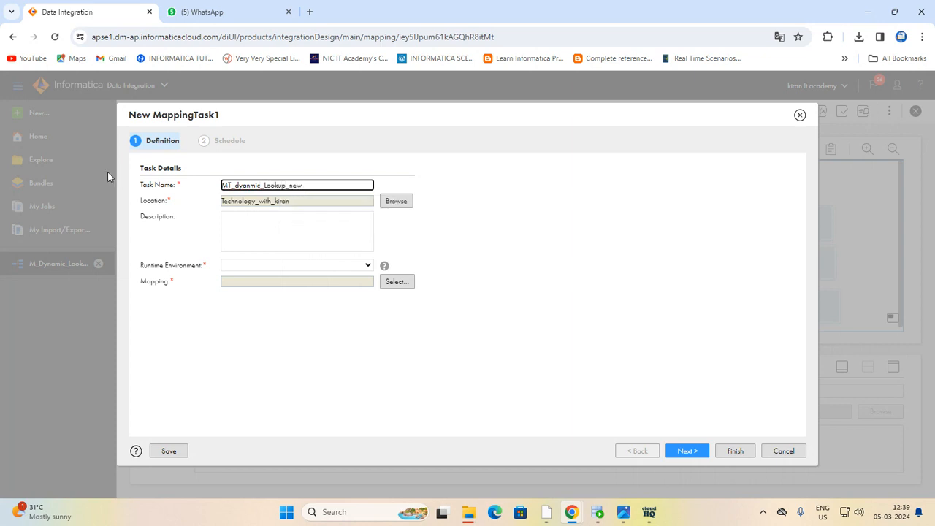
click(338, 266)
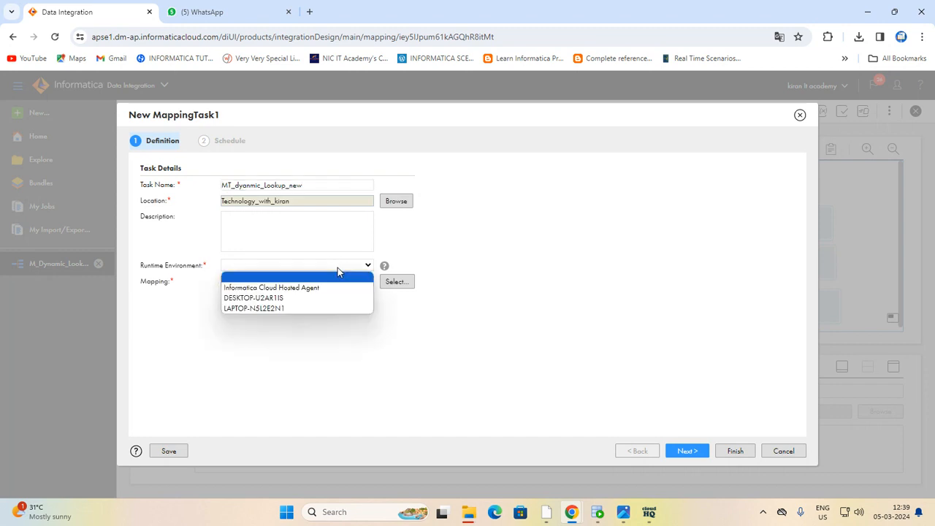
click(278, 301)
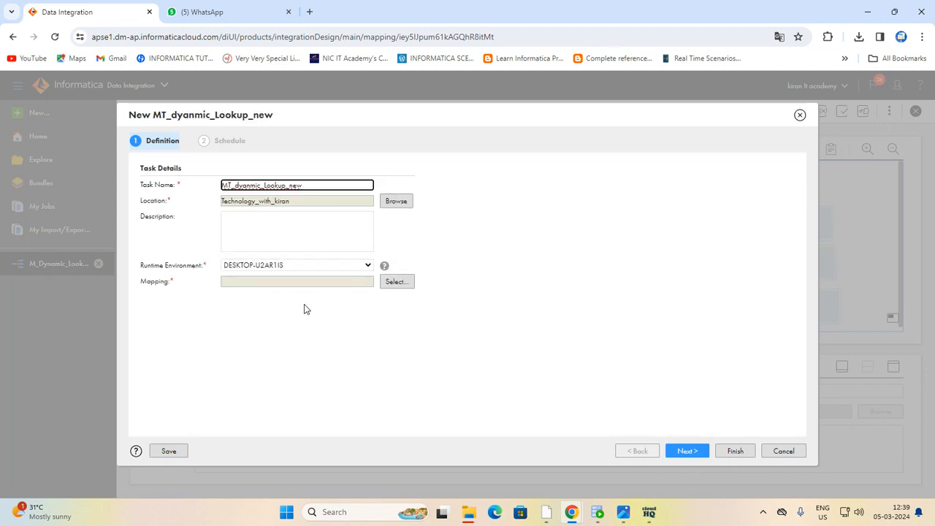
- Assign the M_Dynamic_Lookup_new mapping to the task and finish it without a schedule, keeping the default sequence and notification options
click(396, 282)
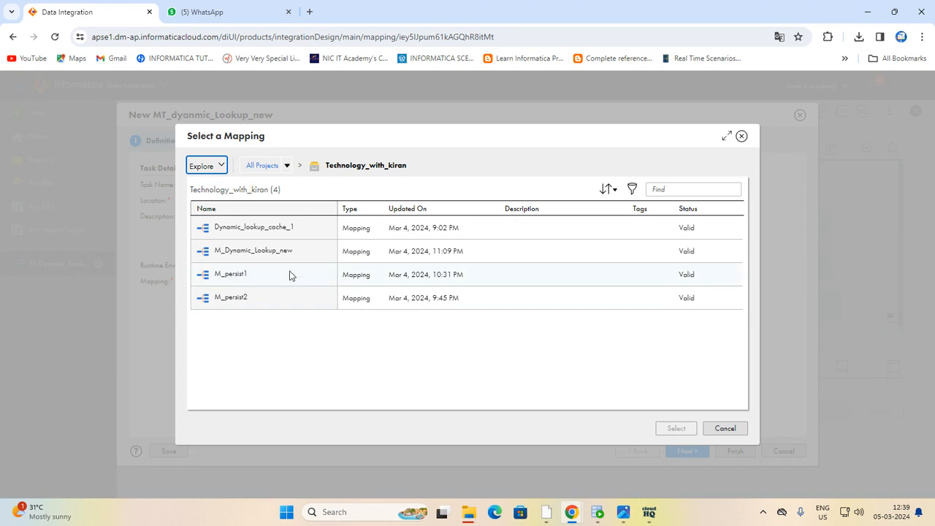
click(268, 253)
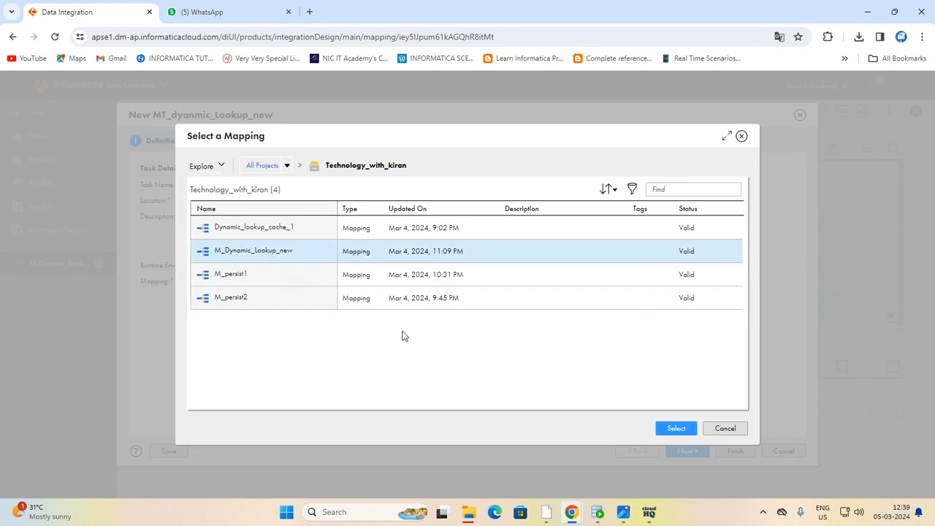
click(687, 431)
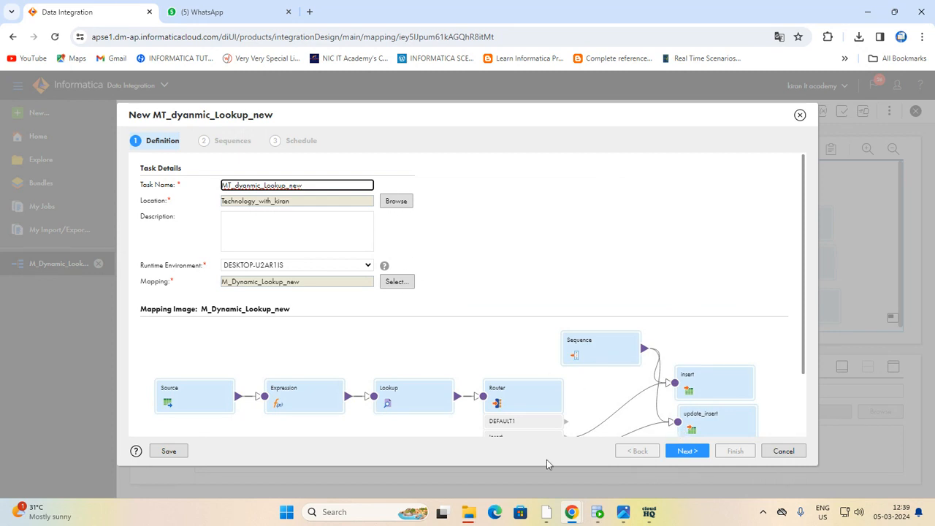
click(687, 452)
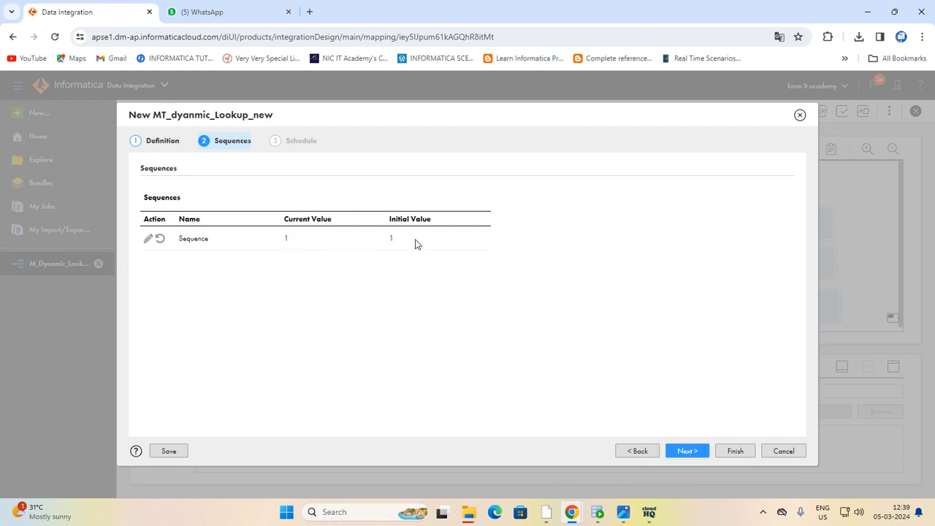
click(686, 451)
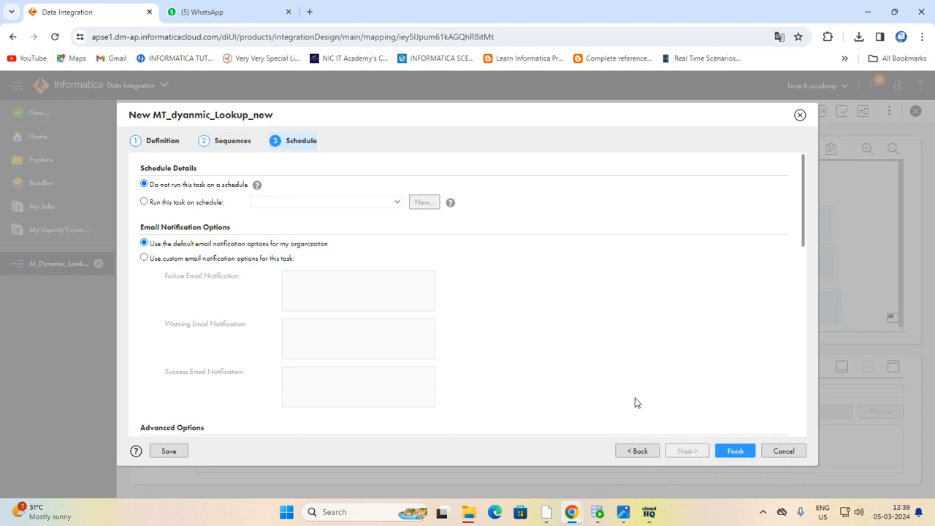
scroll(635, 398, down, 8)
click(735, 450)
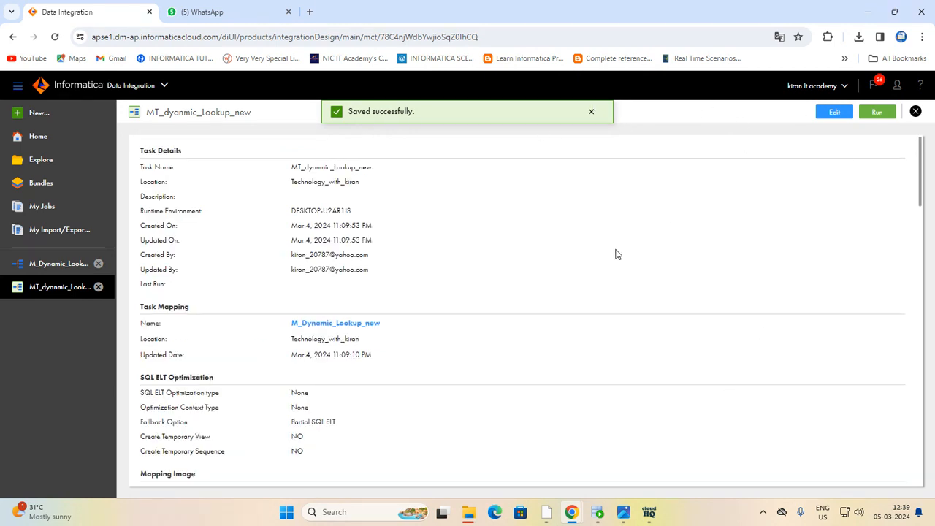
- Run a 100-row data preview of the Lookup in the M_Dynamic_Lookup_new mapping and review its lookup object settings
click(65, 266)
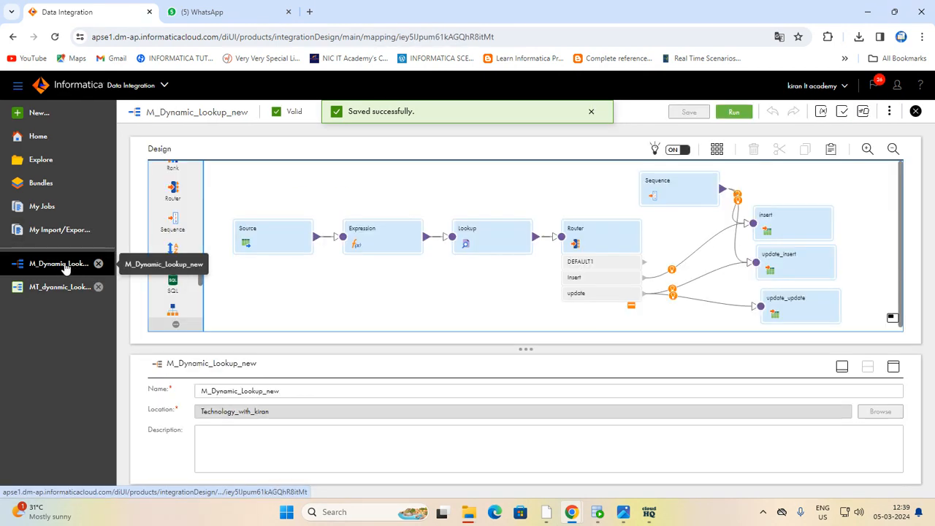
click(489, 244)
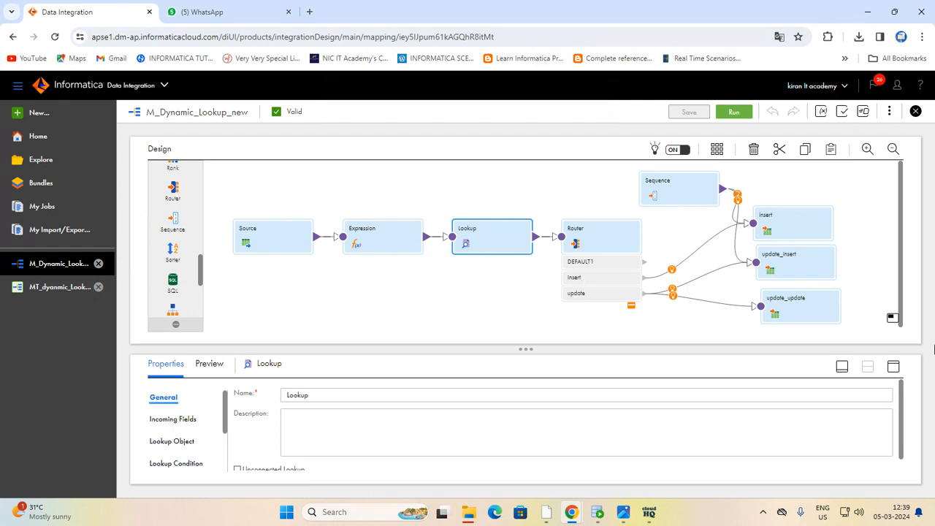
click(894, 368)
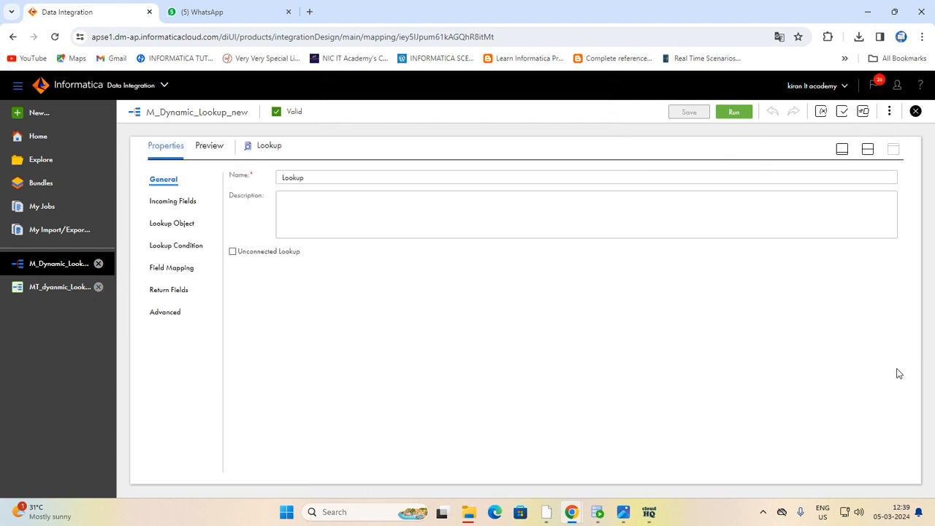
click(211, 146)
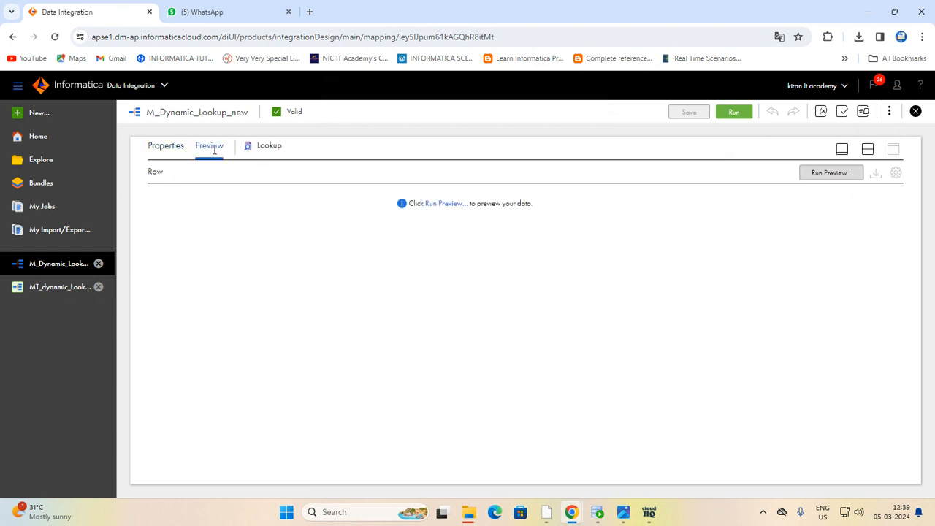
click(845, 175)
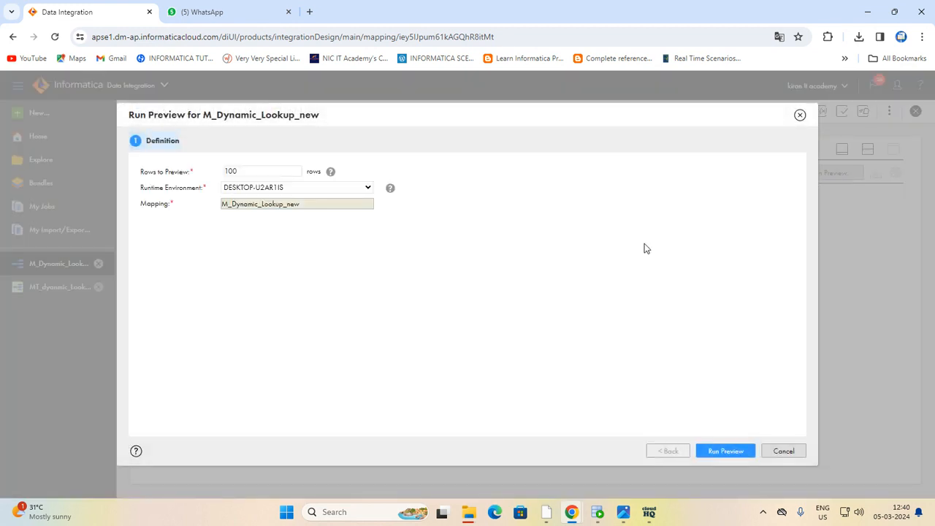
click(721, 450)
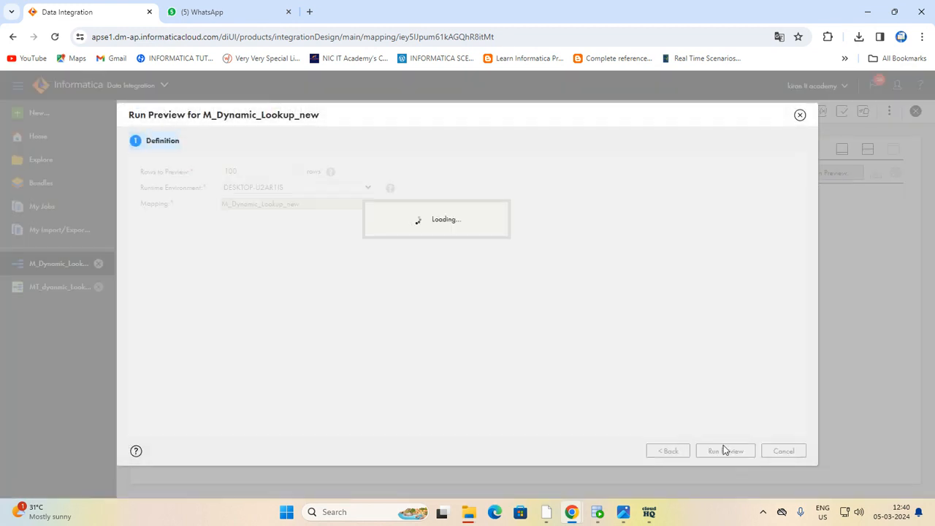
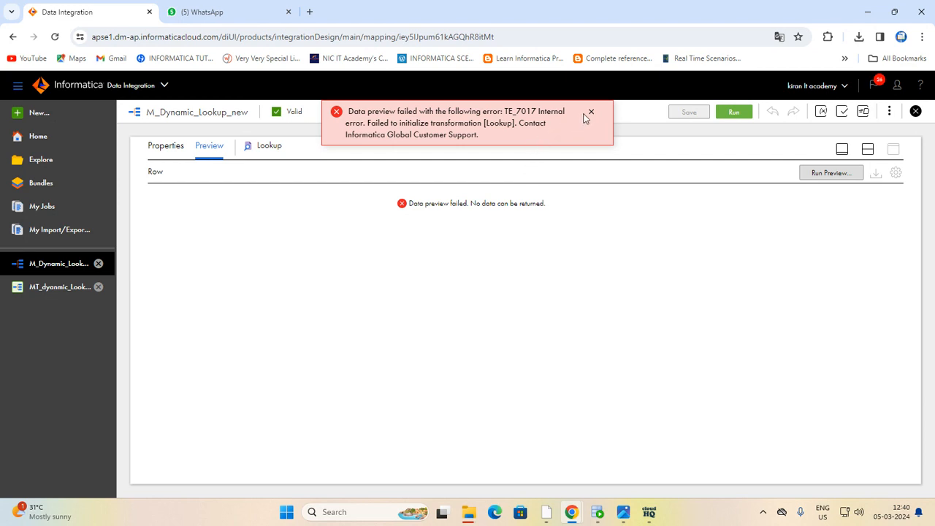
click(591, 114)
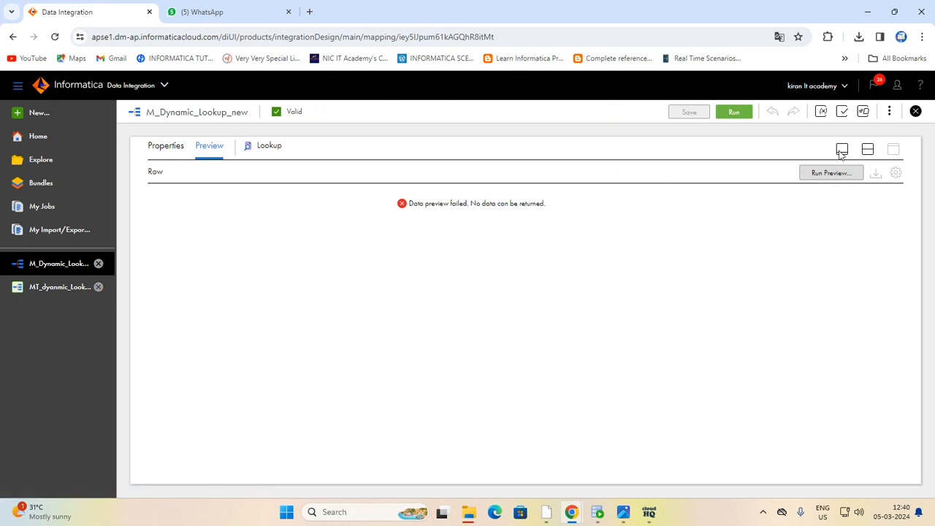
click(868, 149)
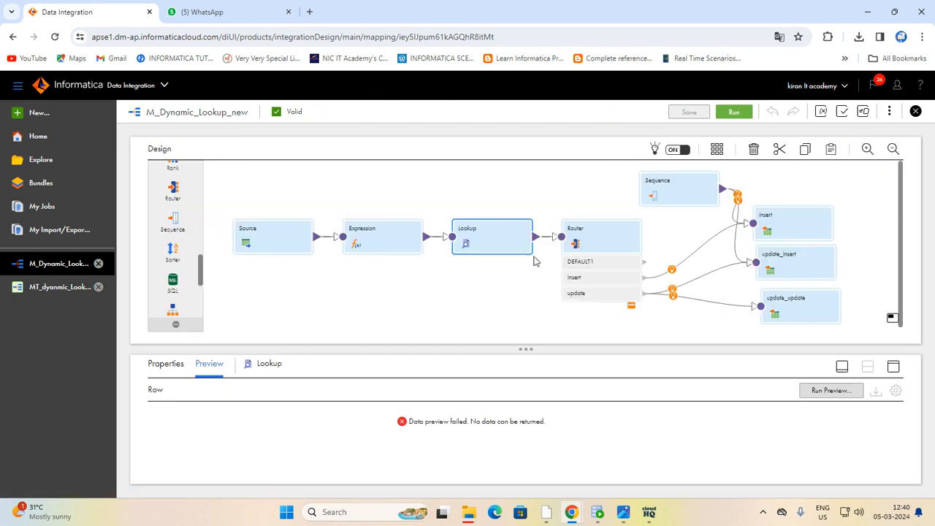
click(894, 367)
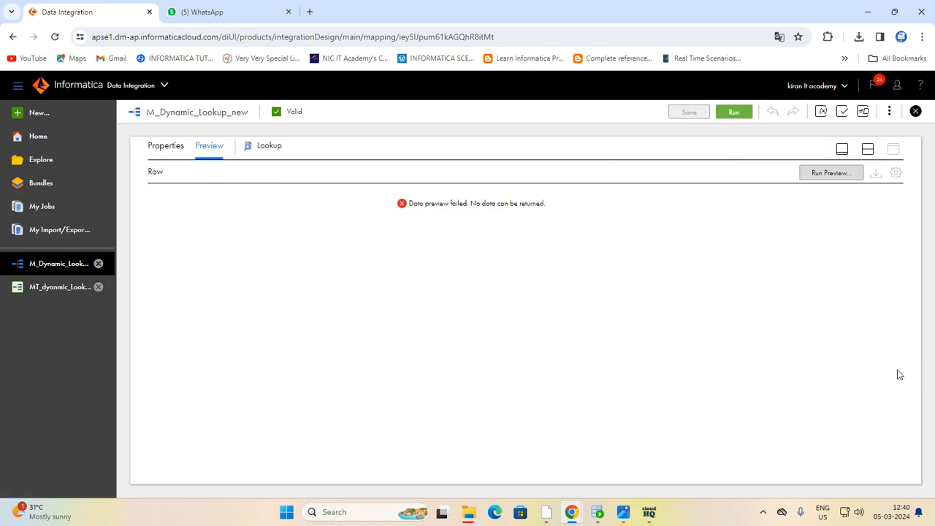
click(162, 145)
click(177, 225)
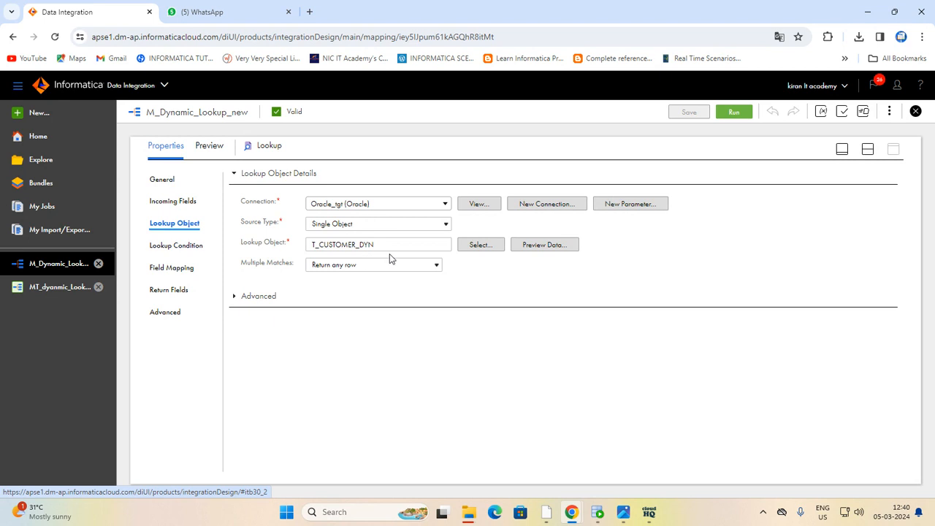
click(868, 149)
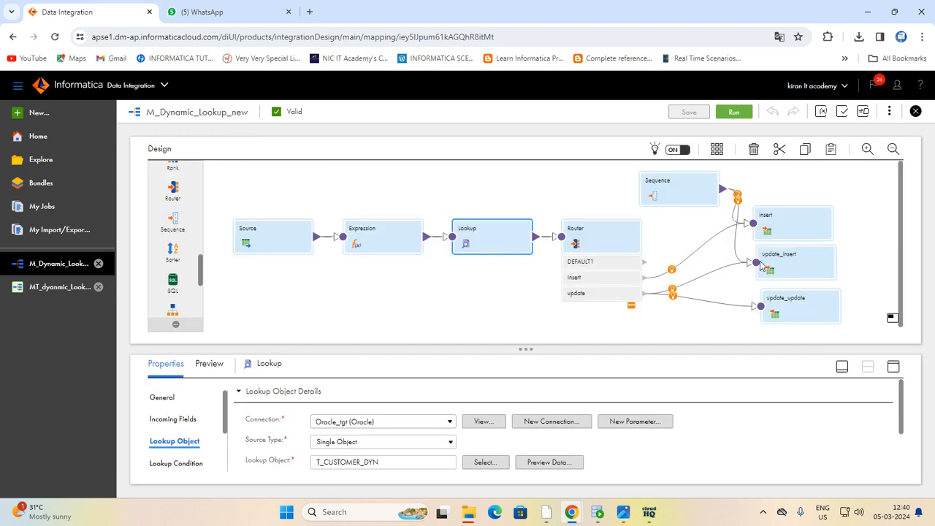
- Set the update_update target's operation to Data Driven with DD_UPDATE as its validated condition
click(801, 313)
click(893, 368)
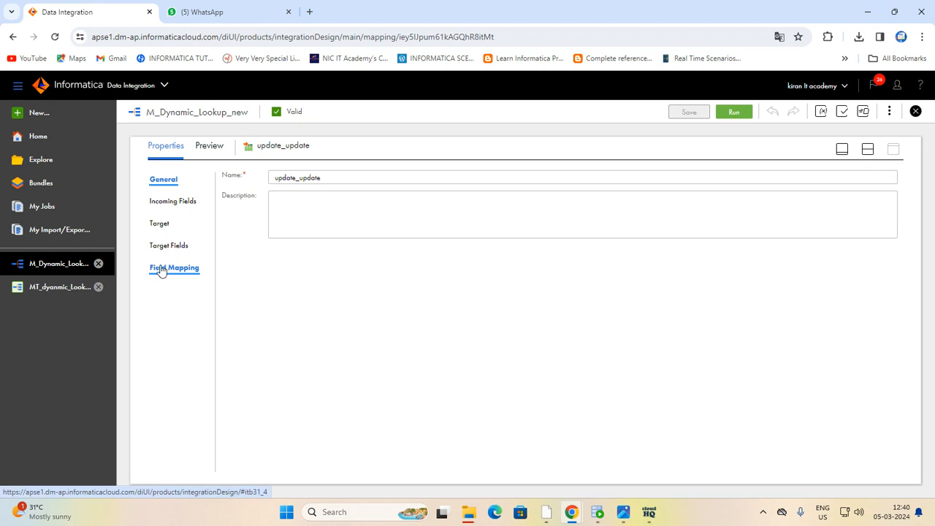
click(160, 223)
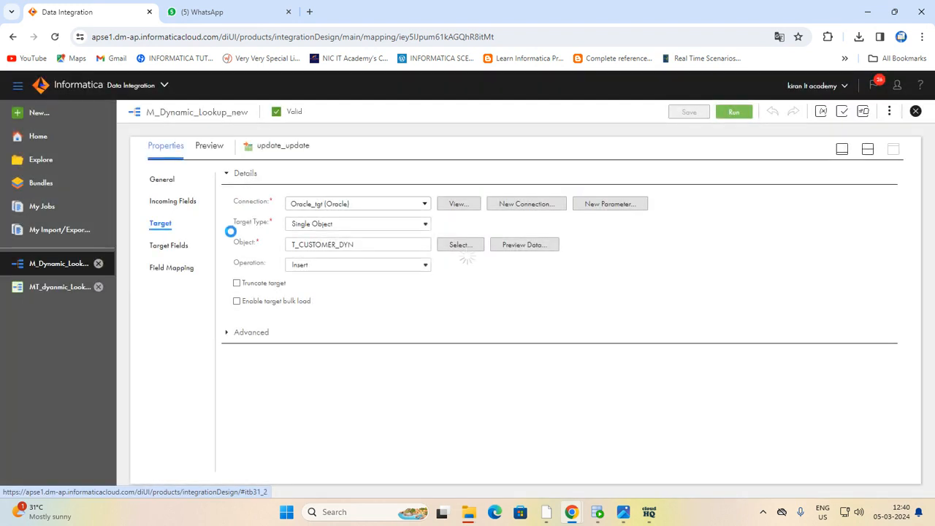
click(369, 266)
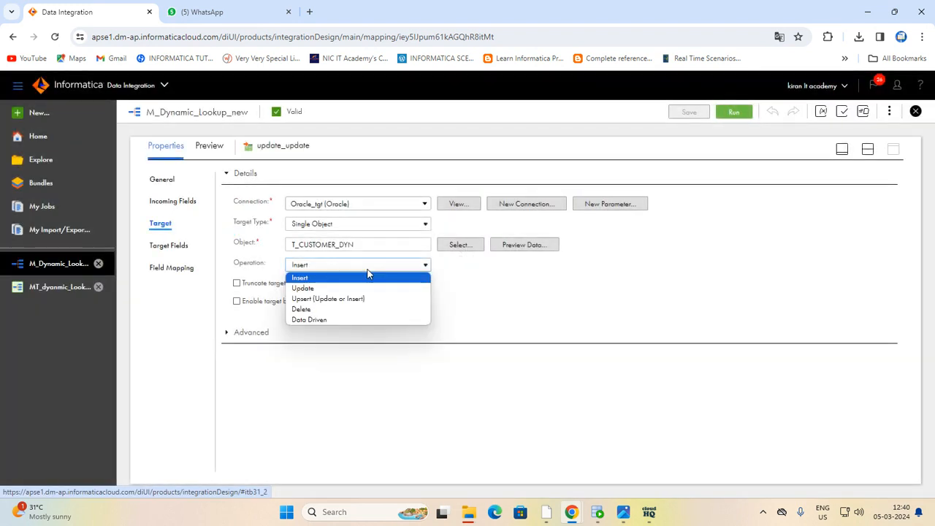
click(317, 320)
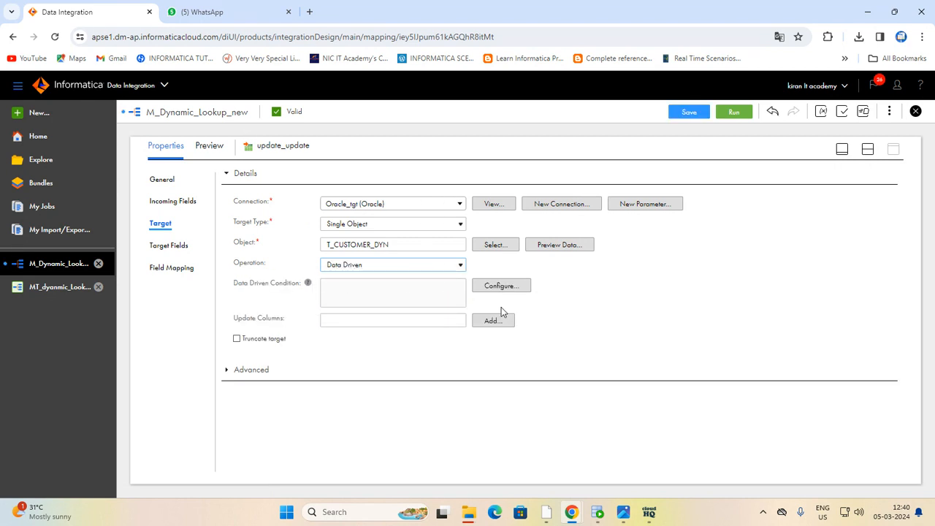
click(502, 286)
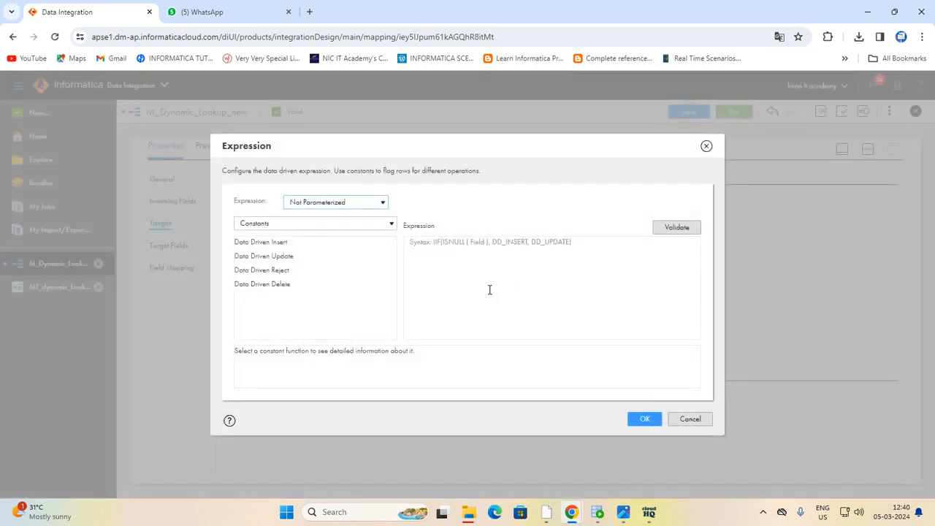
double_click(263, 256)
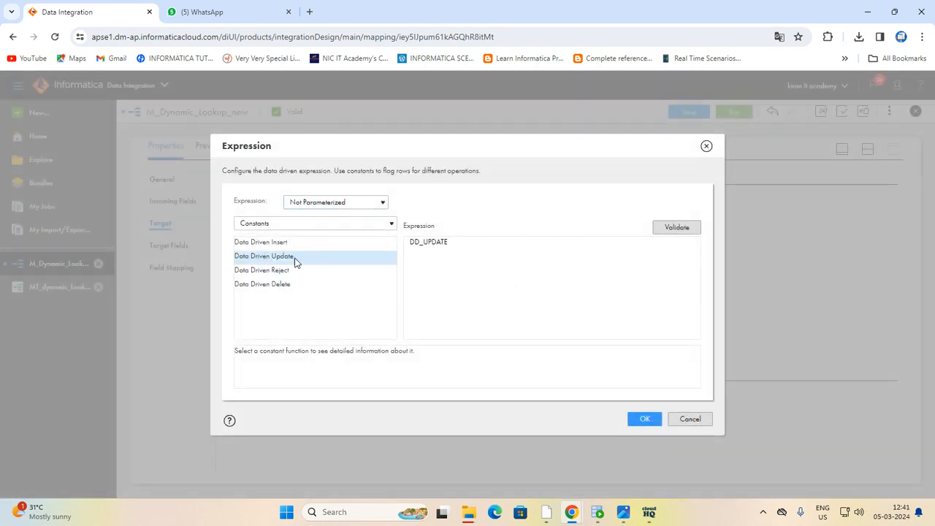
click(678, 232)
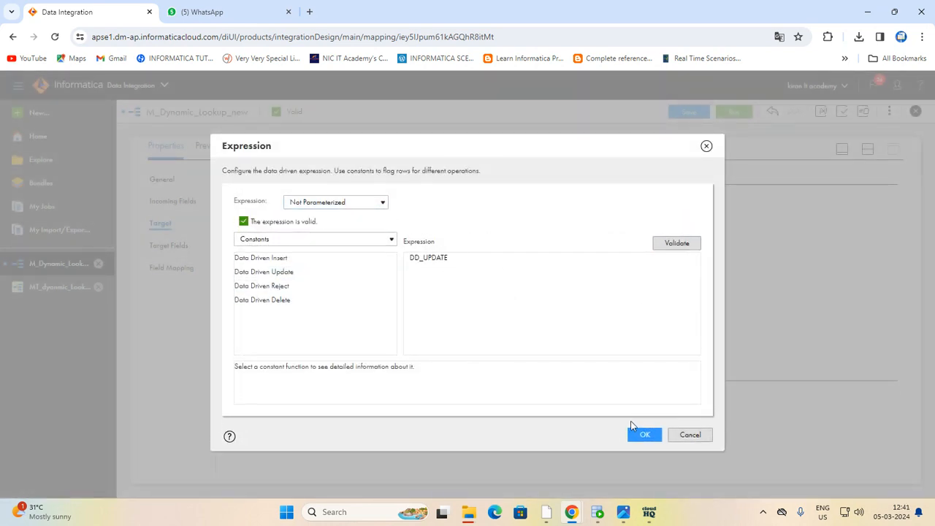
click(645, 436)
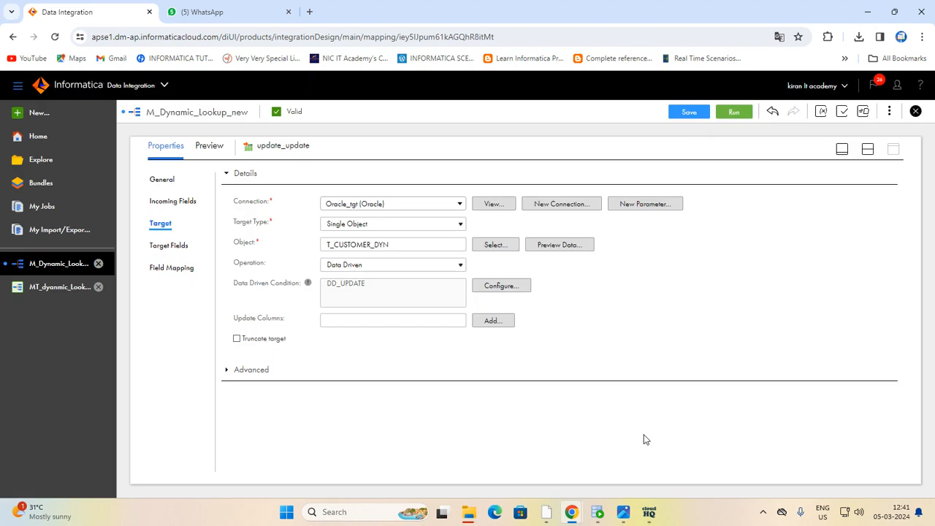
- Add CUST_KEY as the update column of the update_update target and save the mapping
click(495, 321)
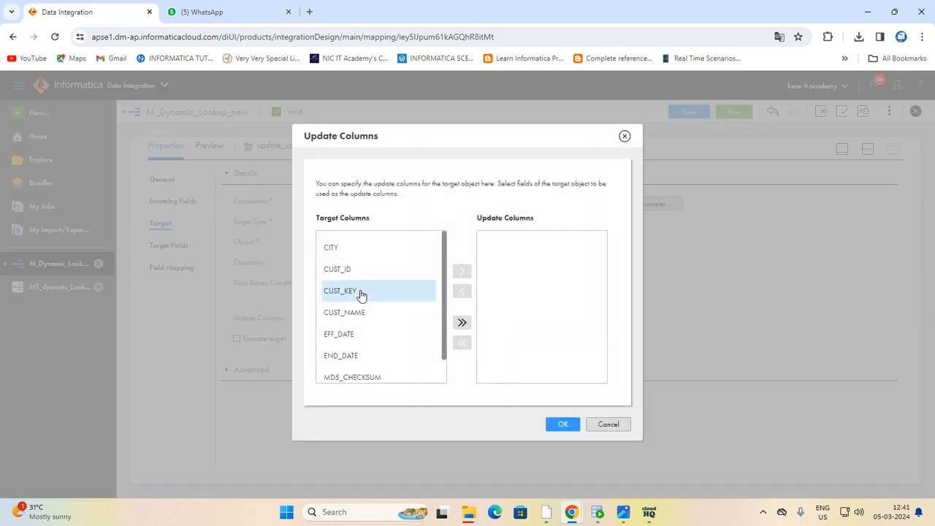
click(361, 293)
click(461, 272)
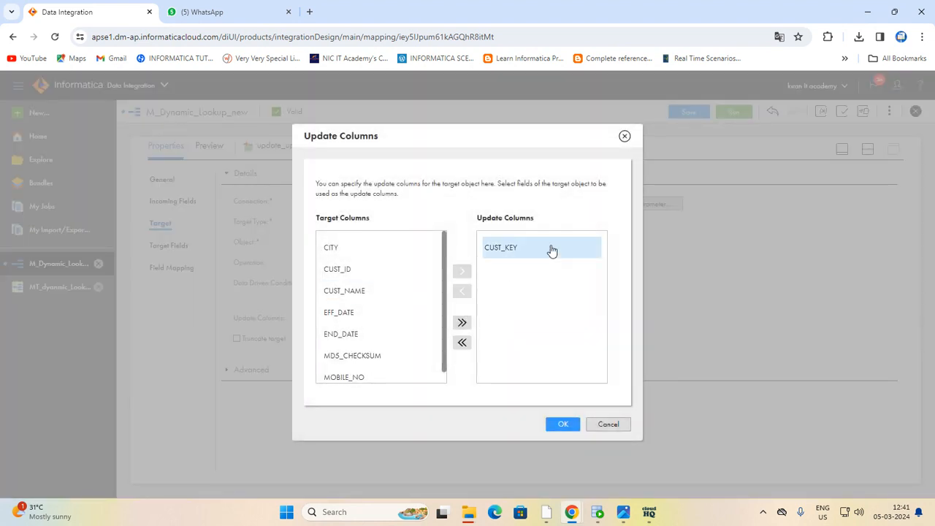
click(562, 424)
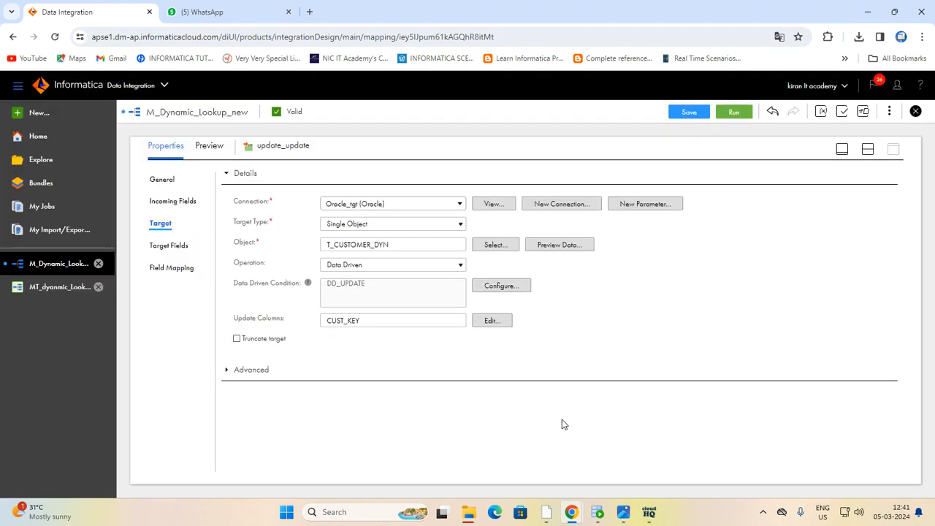
click(868, 149)
click(688, 111)
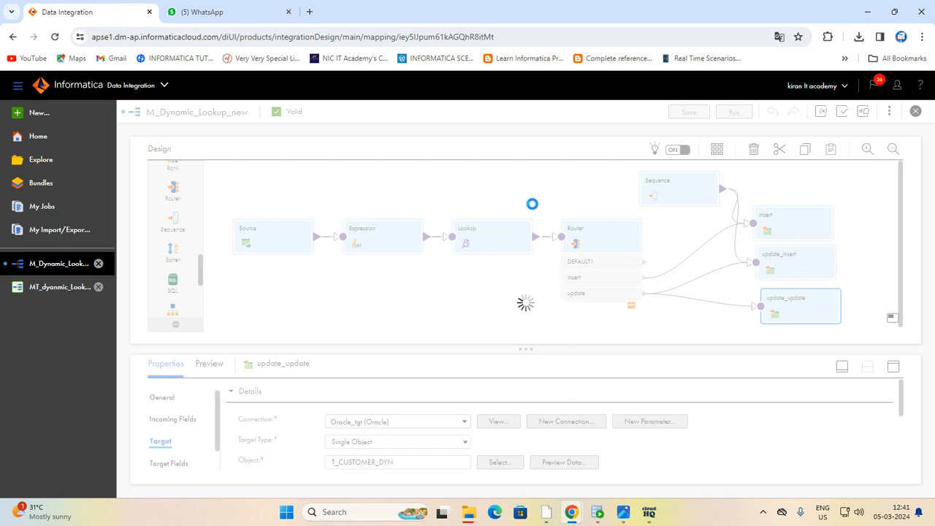
- Rerun the Lookup's data preview for 100 rows on DESKTOP-U2AR1IS and dismiss the notification
click(495, 232)
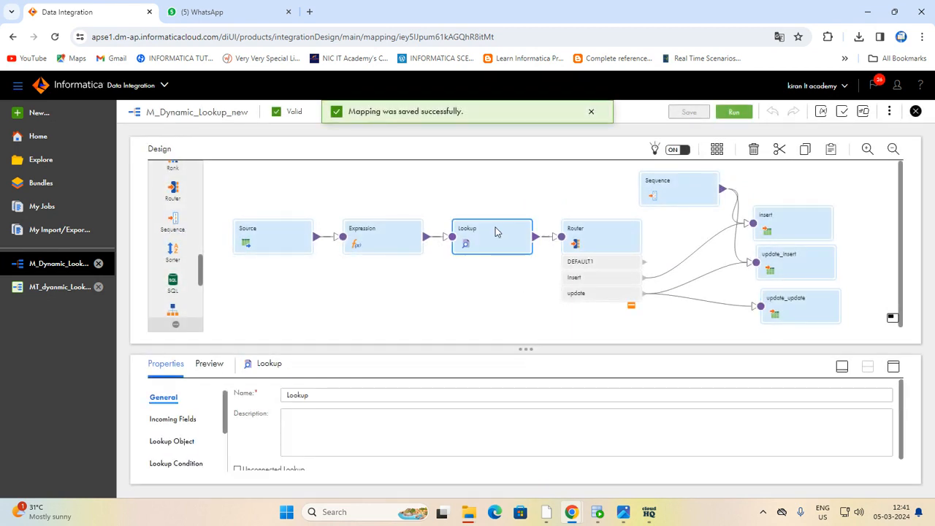
click(890, 370)
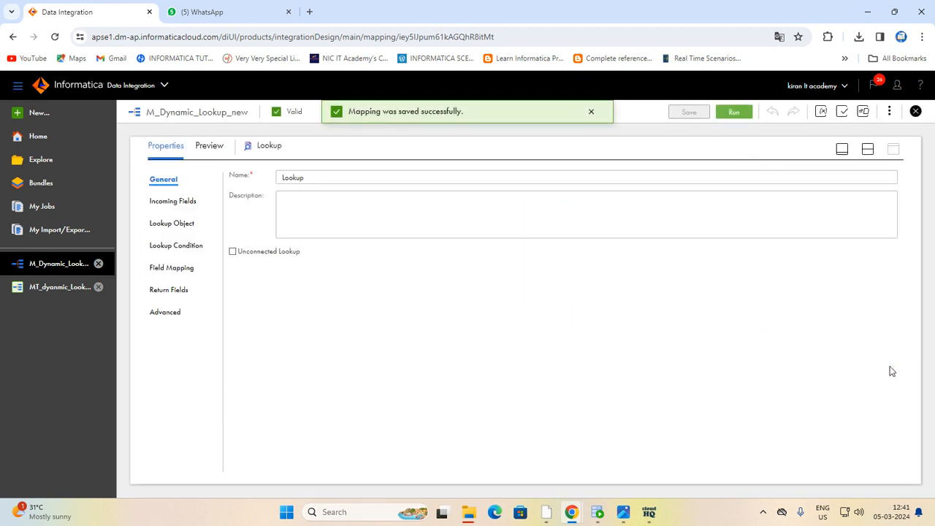
click(212, 146)
click(837, 173)
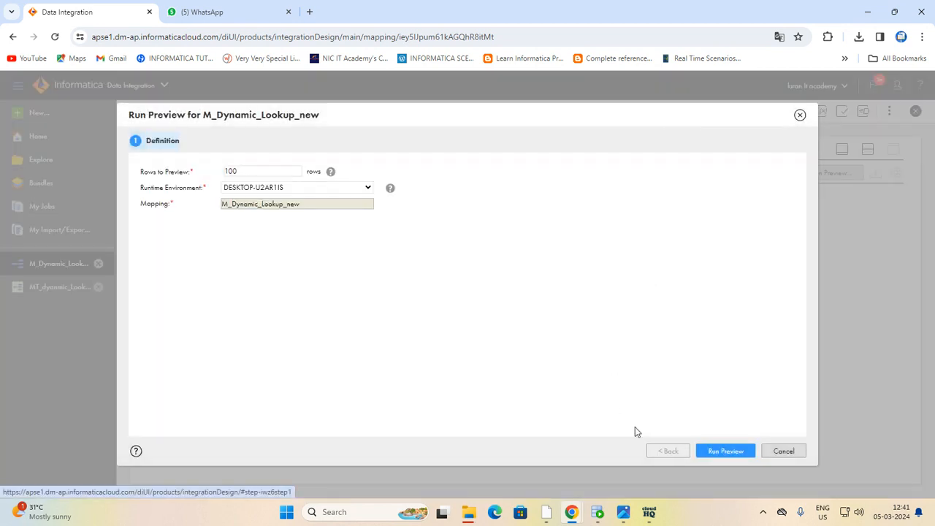
click(728, 453)
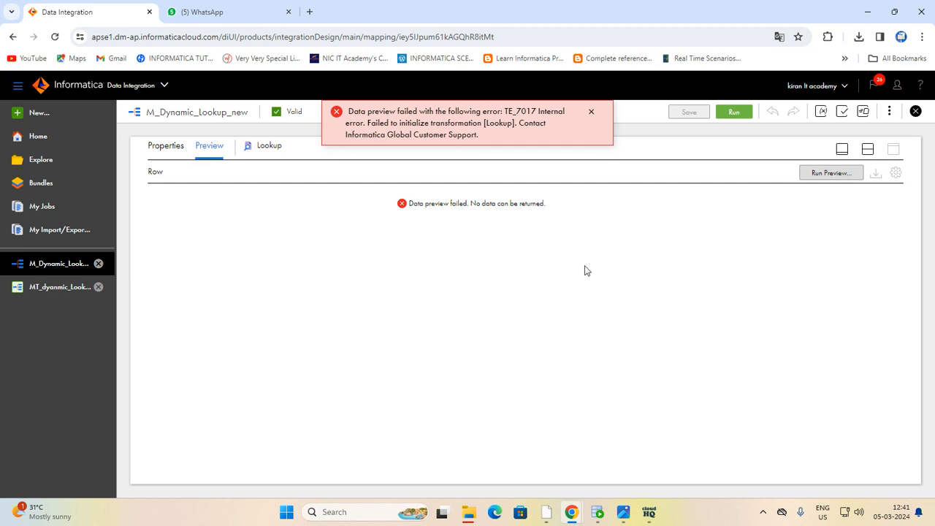
click(589, 114)
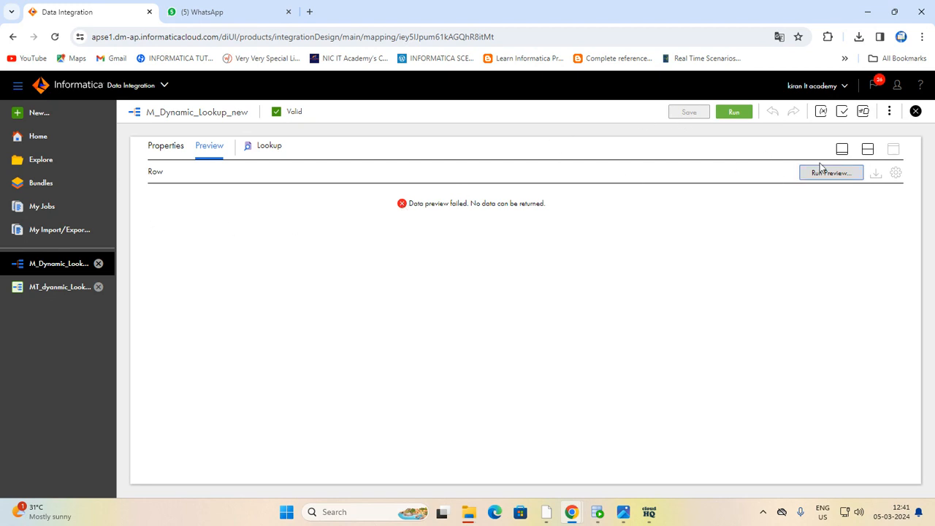
click(868, 149)
click(470, 307)
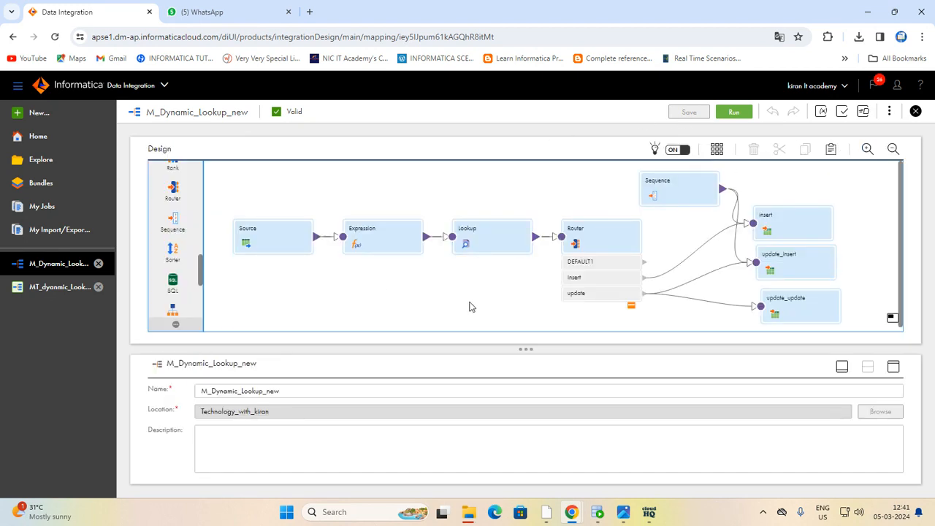
click(648, 513)
click(648, 513)
mouse_move(571, 513)
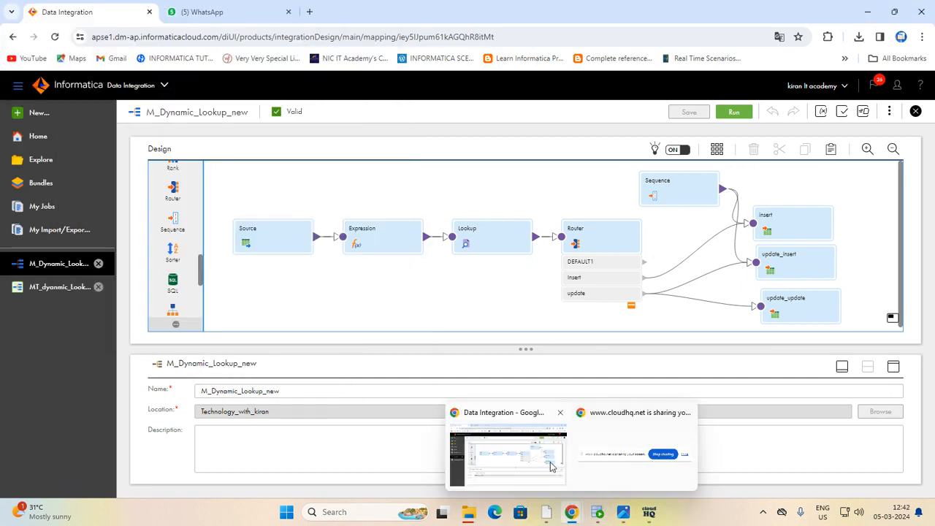
click(517, 462)
- Run the MT_dyanmic_Lookup_new mapping task and refresh its job status until the run ends
click(64, 287)
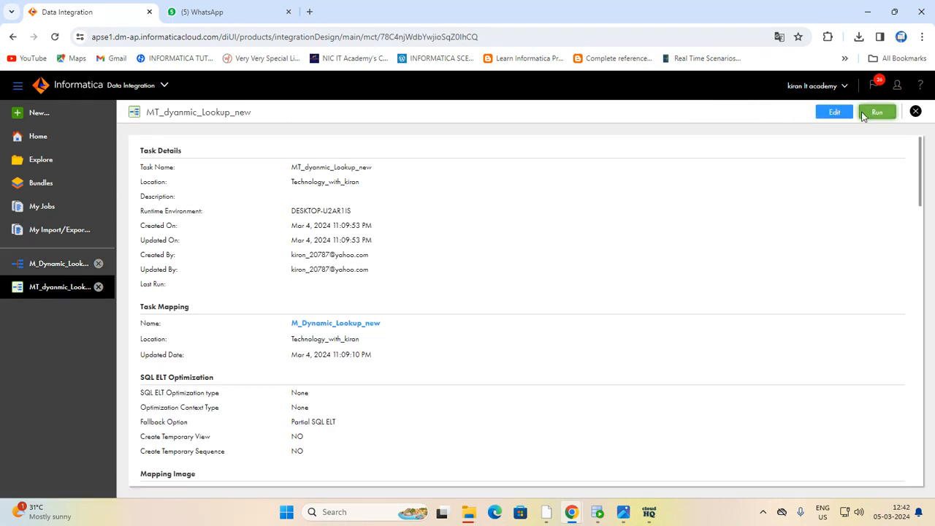
click(865, 114)
click(511, 113)
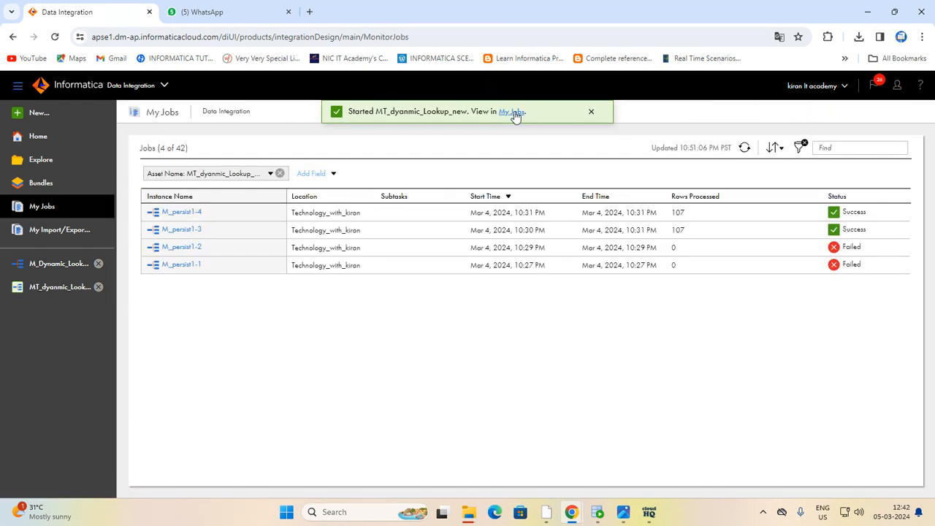
click(745, 148)
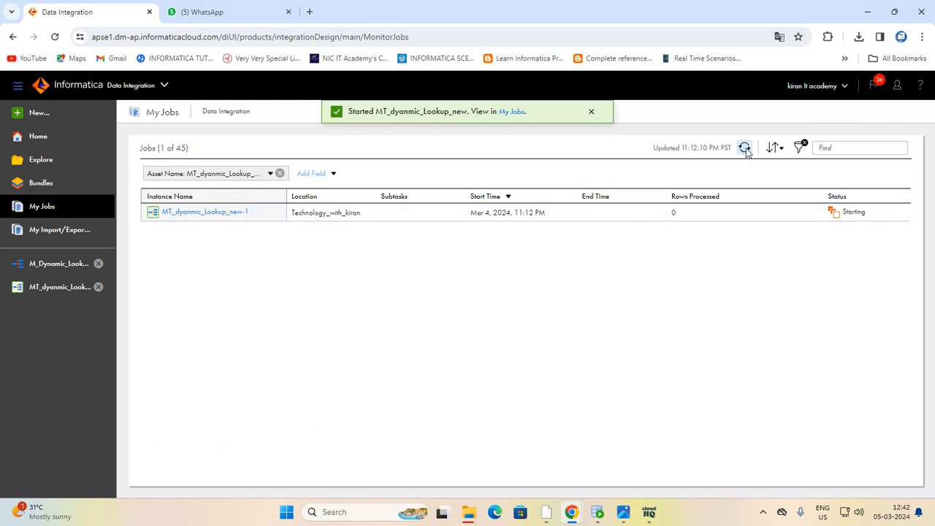
click(744, 148)
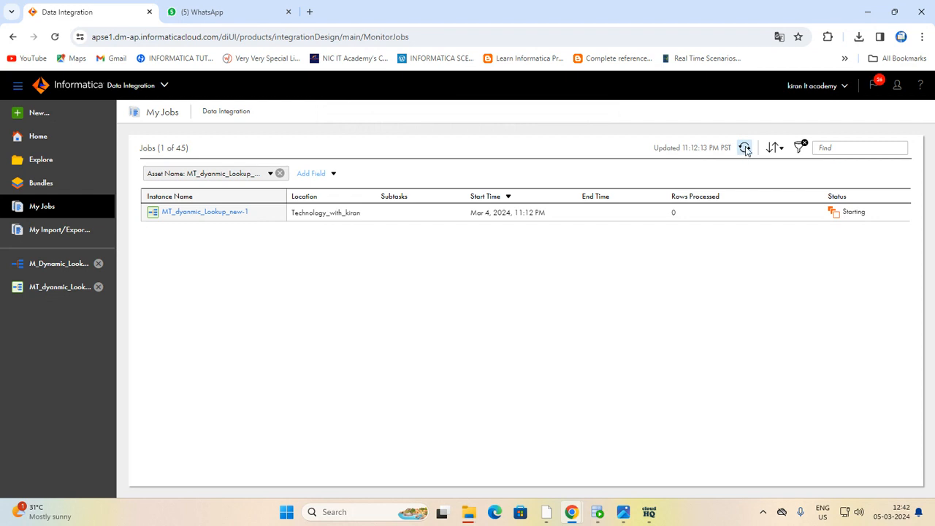
click(745, 148)
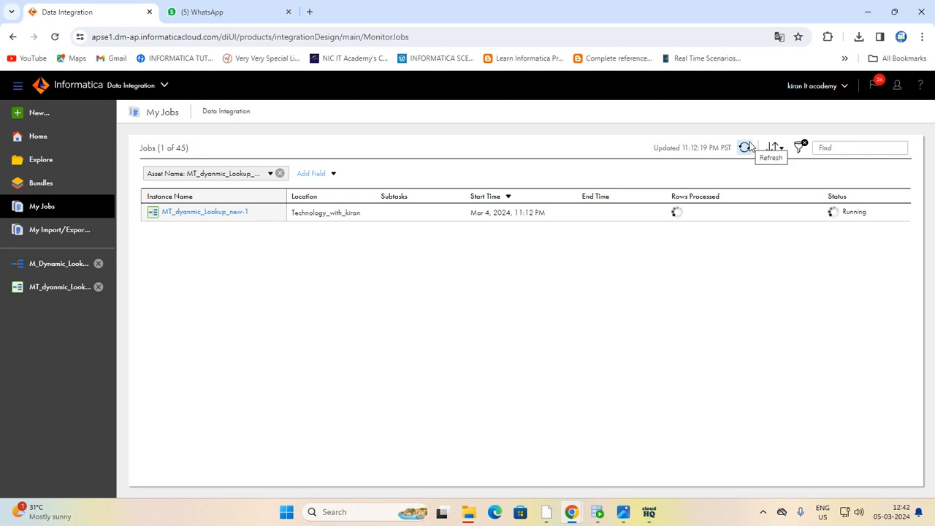
click(745, 148)
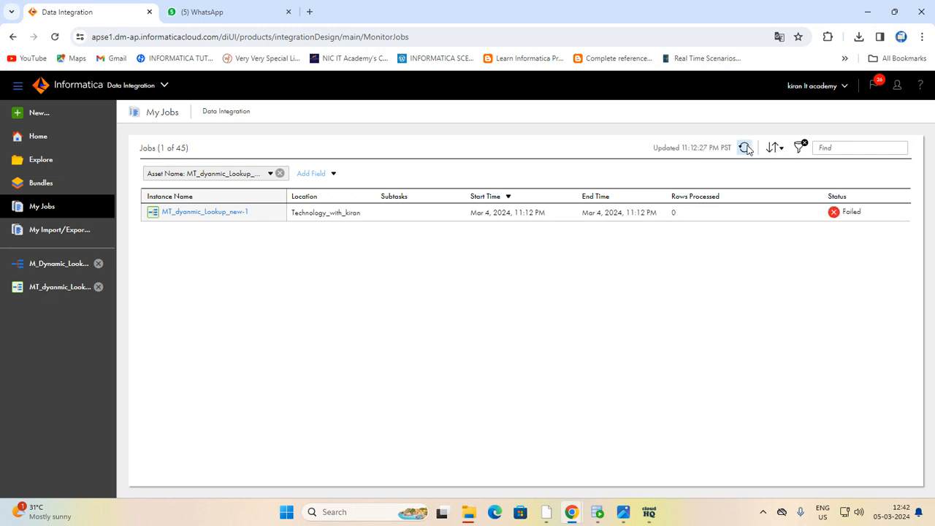
- Examine the results and error message of the MT_dyanmic_Lookup_new-1 job, and close its details
click(226, 212)
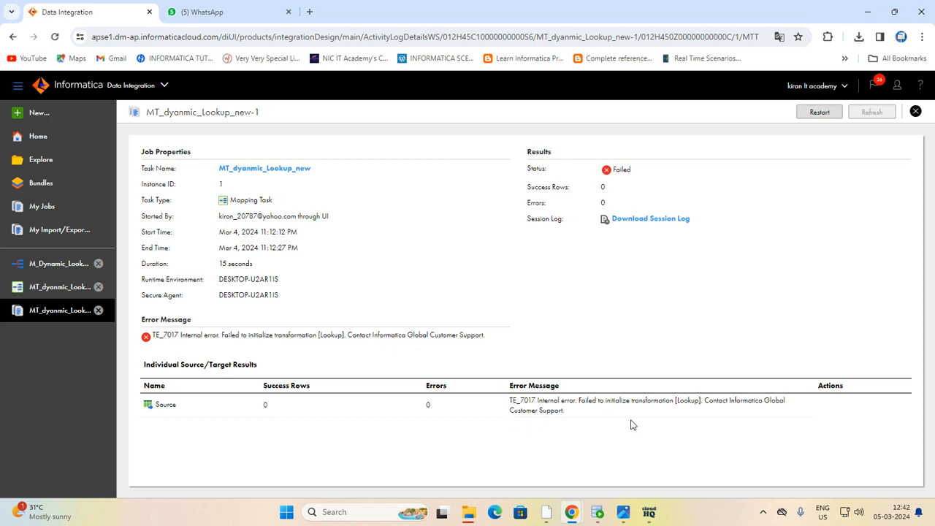
click(914, 113)
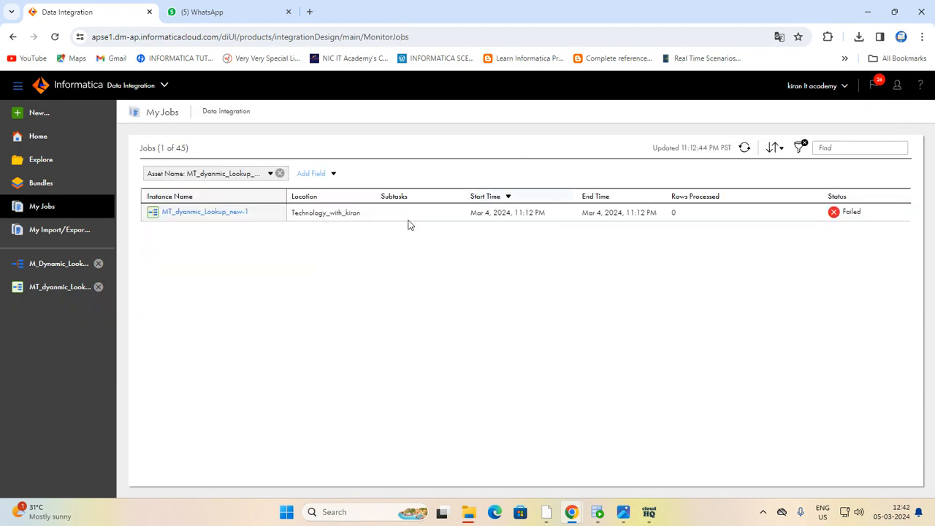
mouse_move(573, 516)
- Preview the S_CUSTOMER_DYN data of the Source in the M_Dynamic_Lookup_new mapping
click(48, 269)
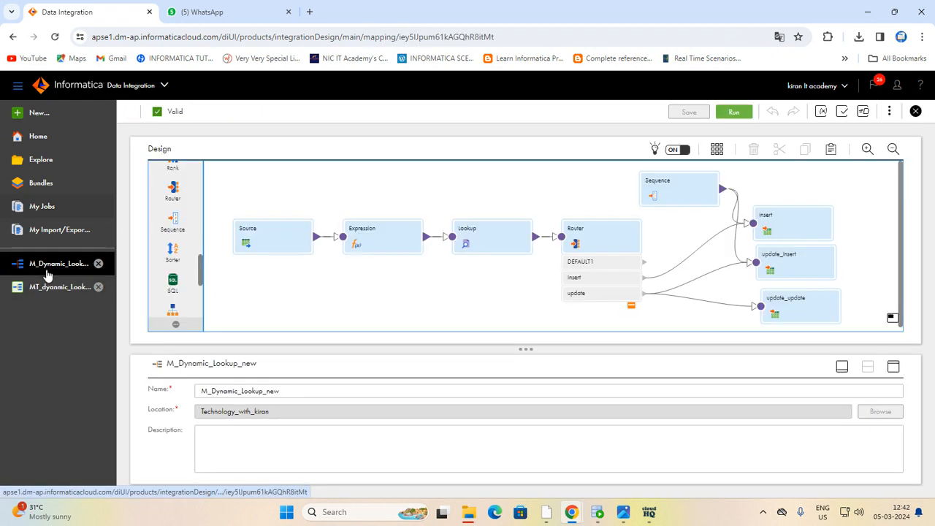
click(283, 233)
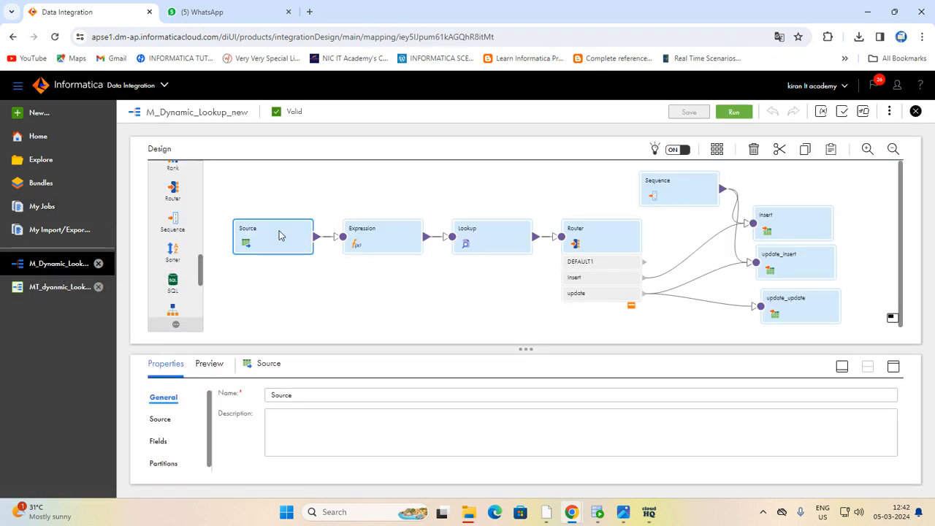
click(893, 366)
click(161, 201)
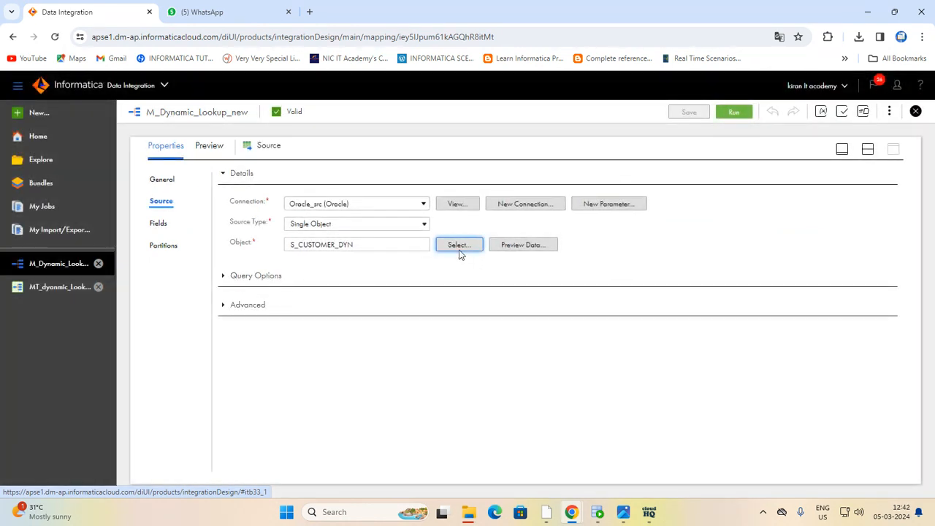
click(521, 245)
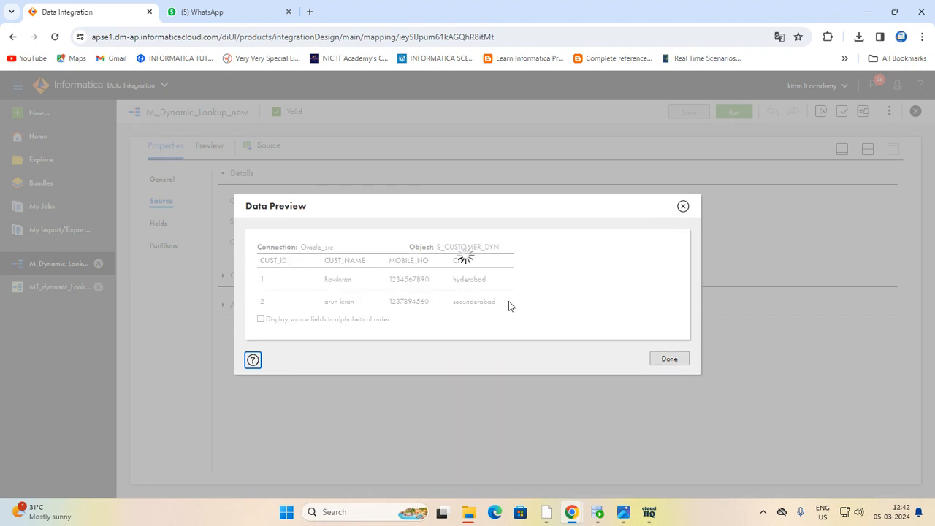
click(683, 207)
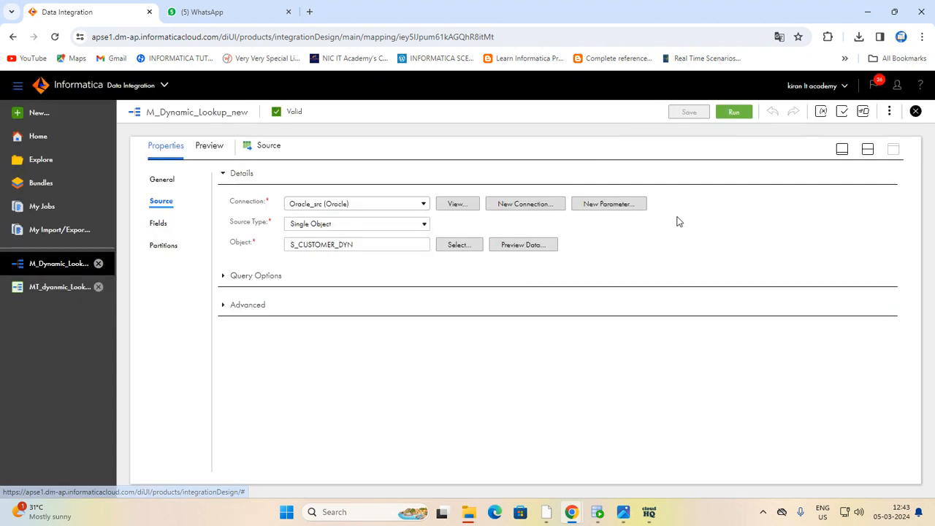
click(867, 150)
- Review the Expression transformation's output fields and the Md5_Checksum formula without changing them
click(380, 237)
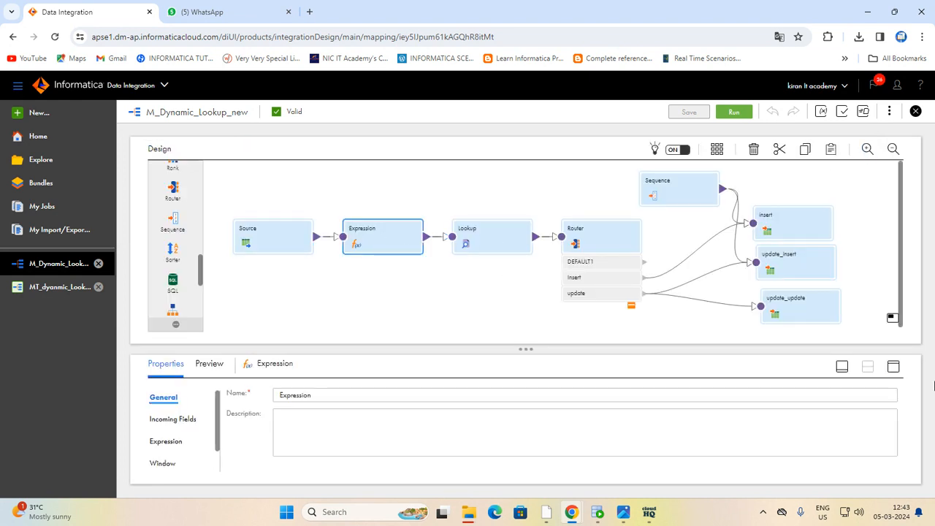
click(892, 368)
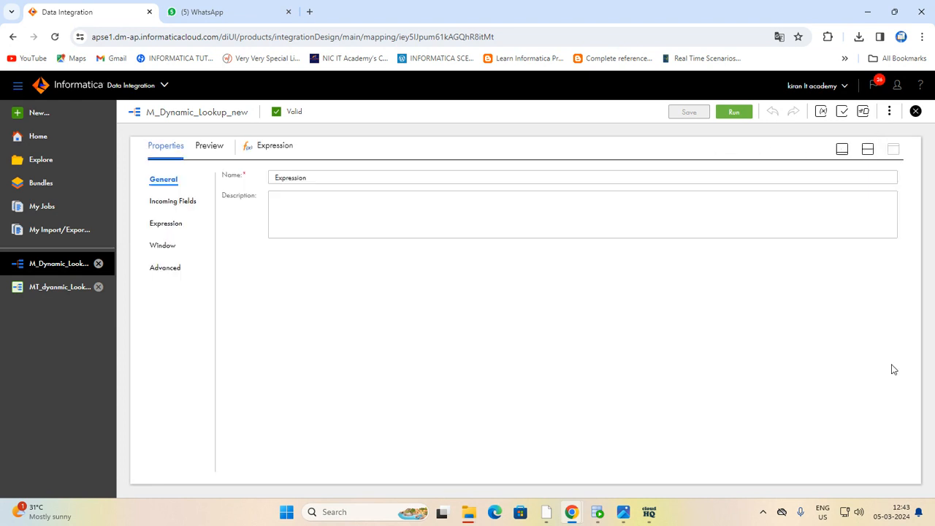
click(165, 223)
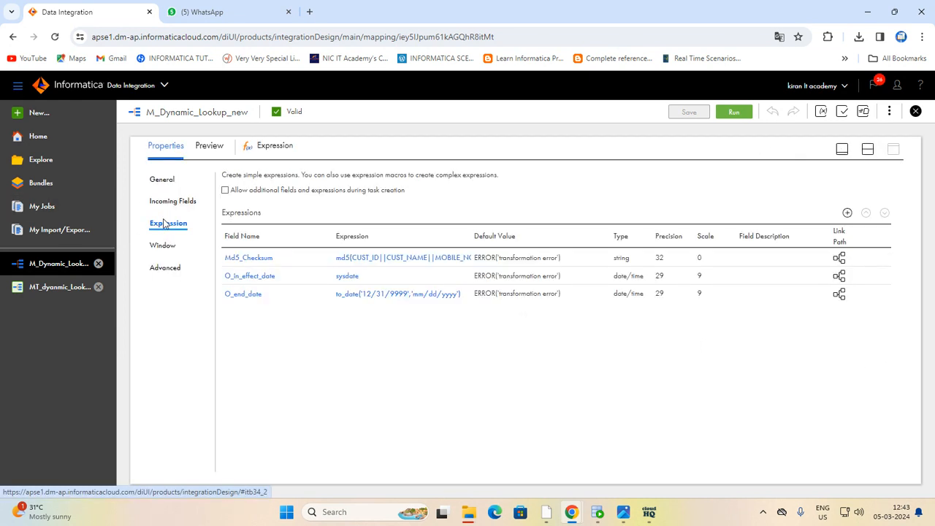
click(362, 260)
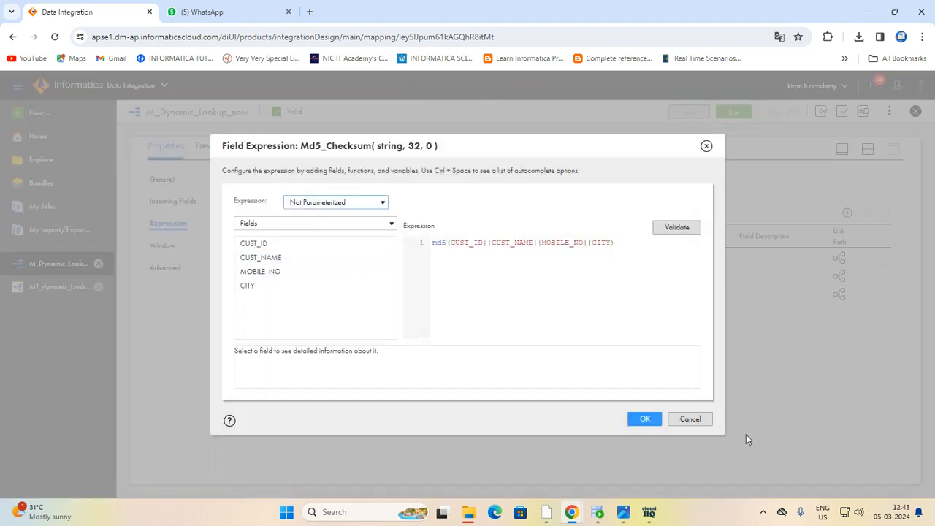
click(691, 419)
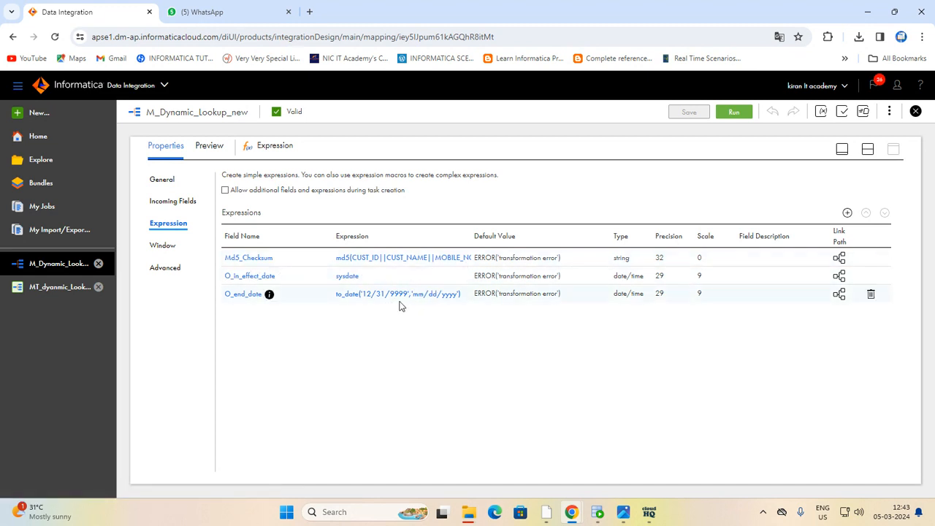
click(868, 149)
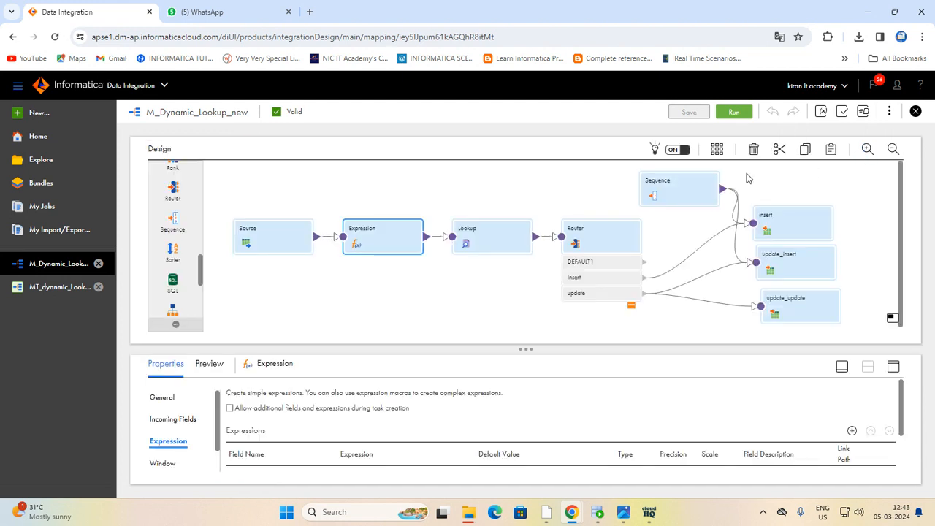
- Review the Lookup transformation's lookup object, lookup condition, field mapping and return fields
click(485, 238)
click(892, 367)
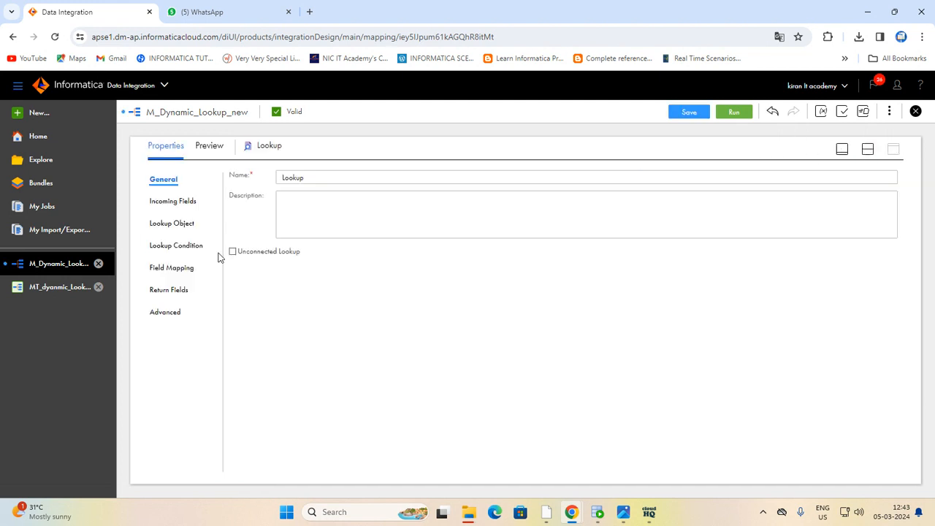
click(175, 223)
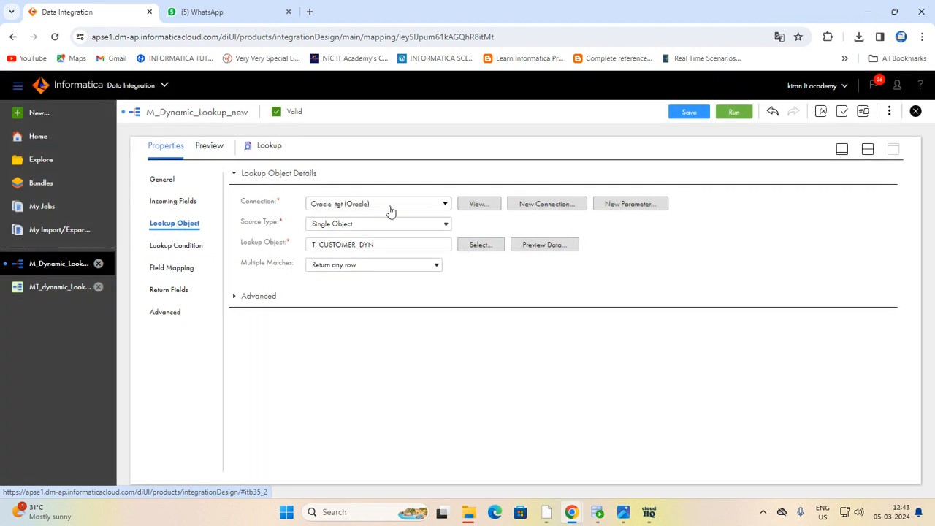
click(182, 245)
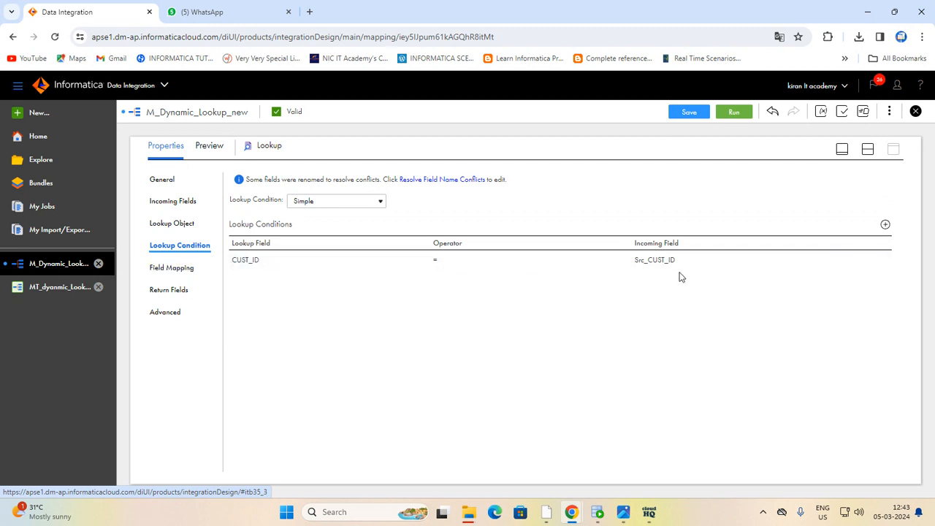
click(173, 268)
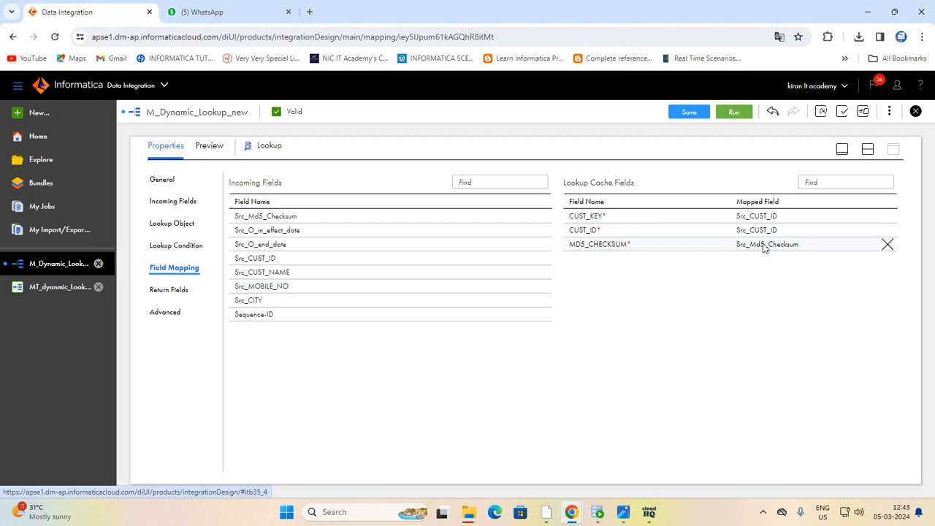
click(165, 289)
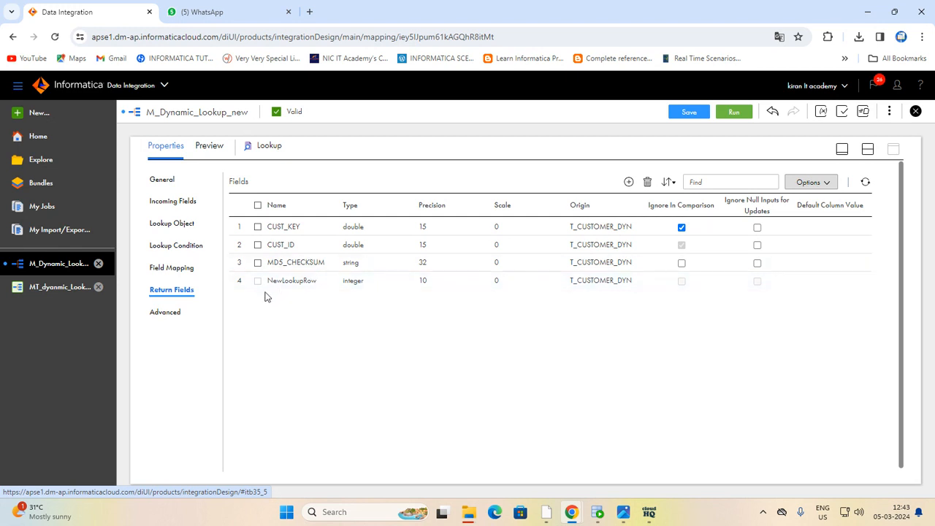
- Clear the Lookup's SQL override in its advanced properties and save the mapping
click(169, 317)
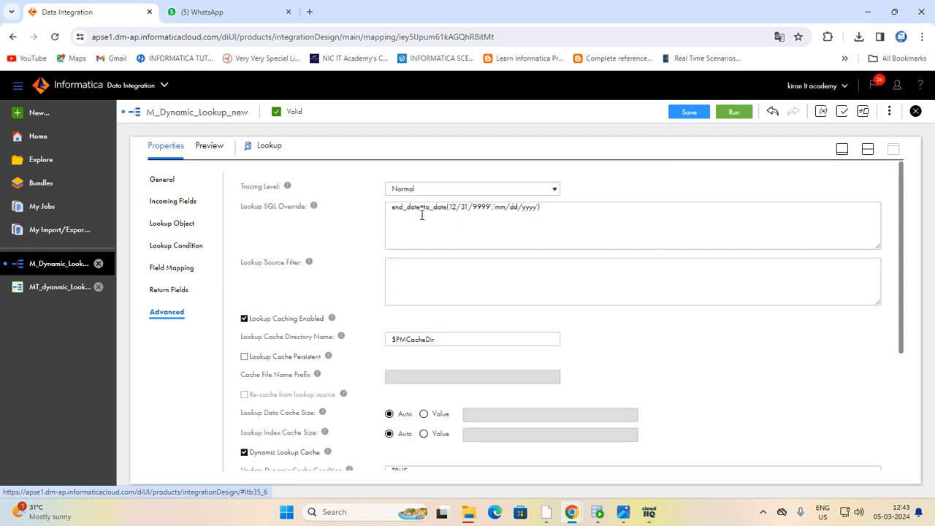
drag(571, 213, 323, 187)
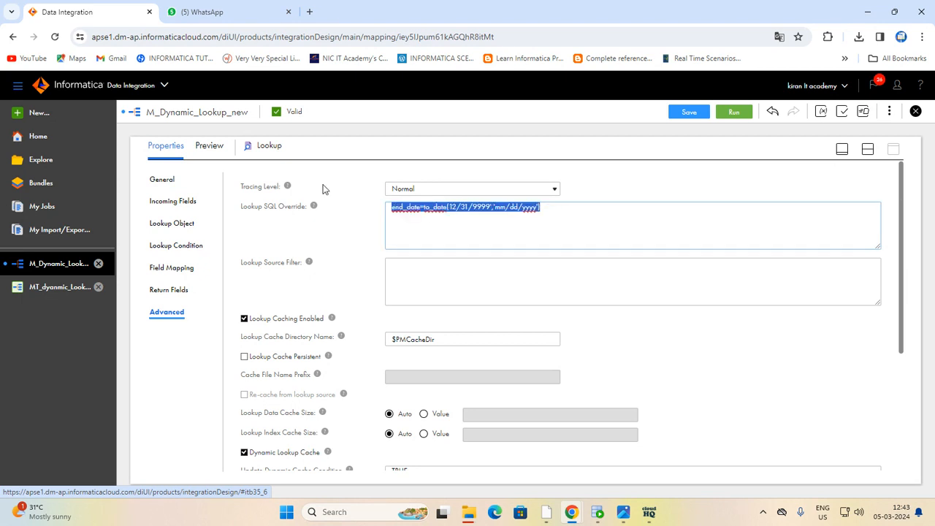
key(BackSpace)
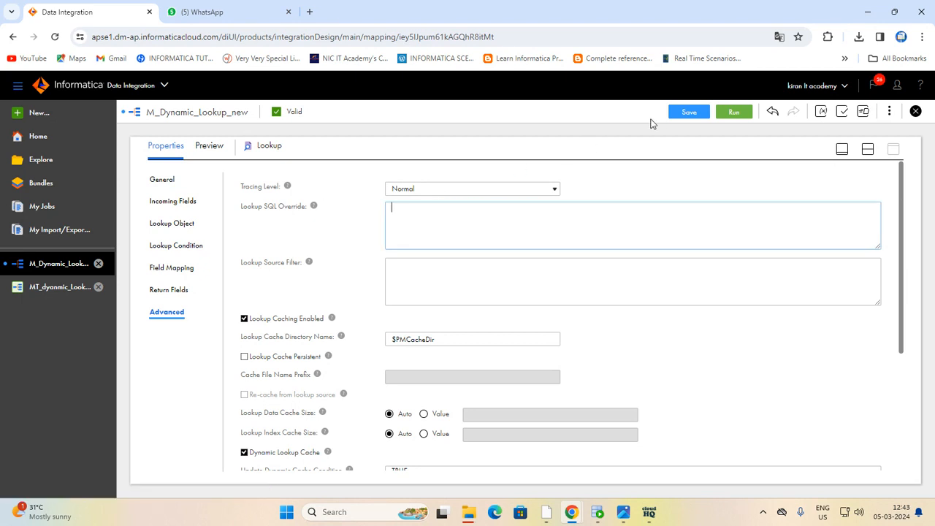
click(687, 112)
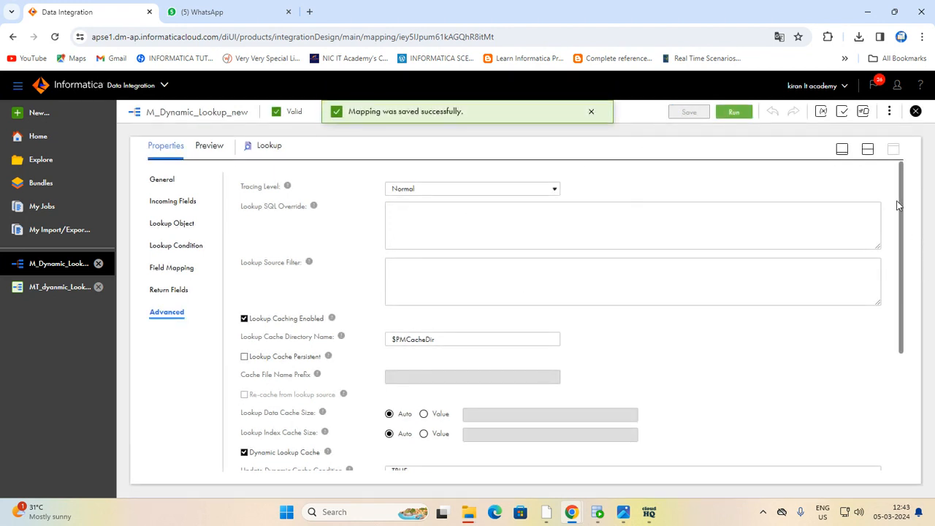
click(868, 149)
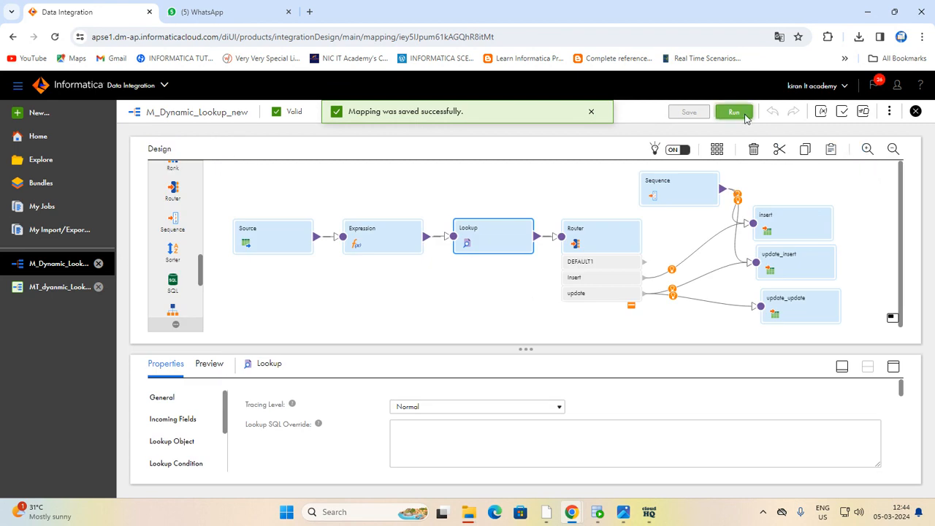
- Run the M_Dynamic_Lookup_new mapping and refresh its job entry until the run finishes
click(744, 116)
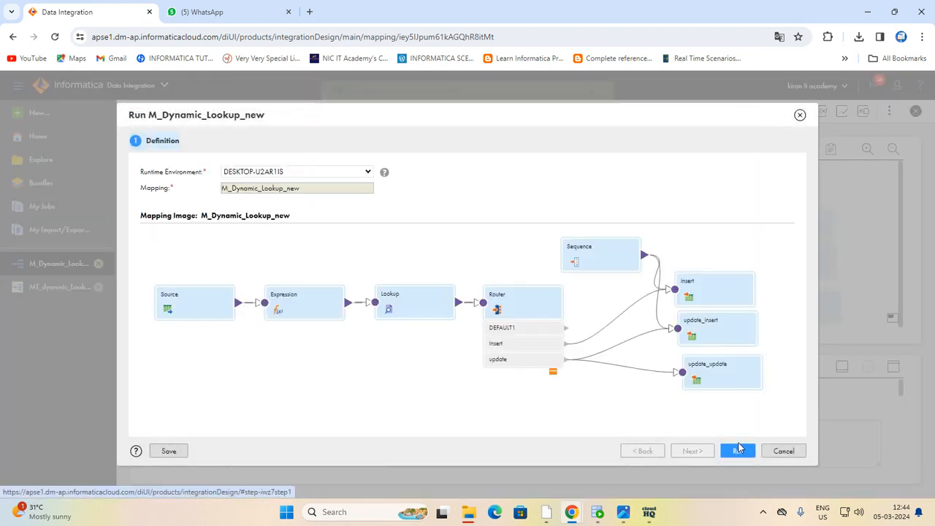
click(738, 449)
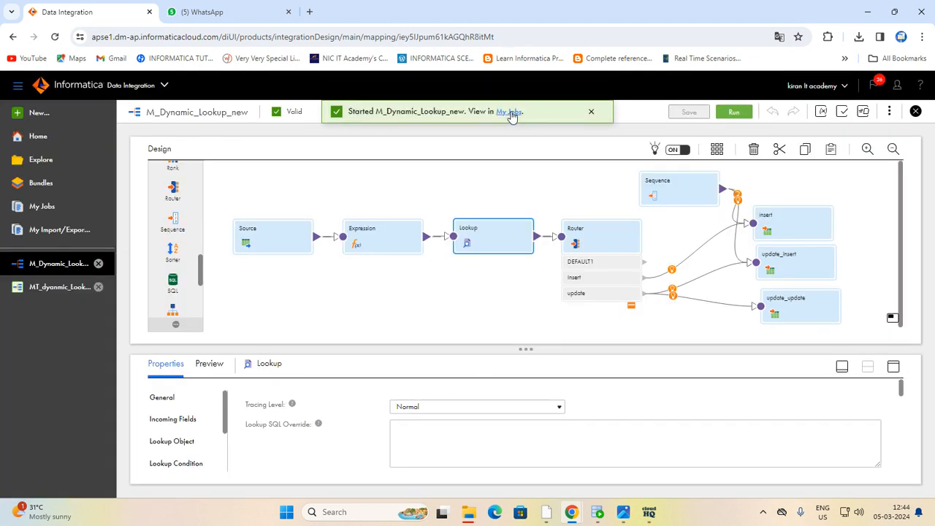
click(510, 113)
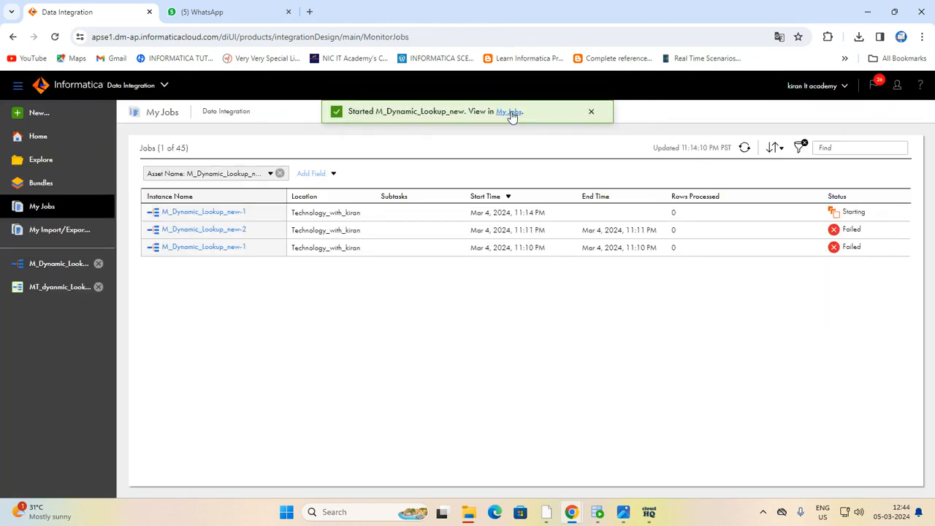
click(745, 149)
click(745, 148)
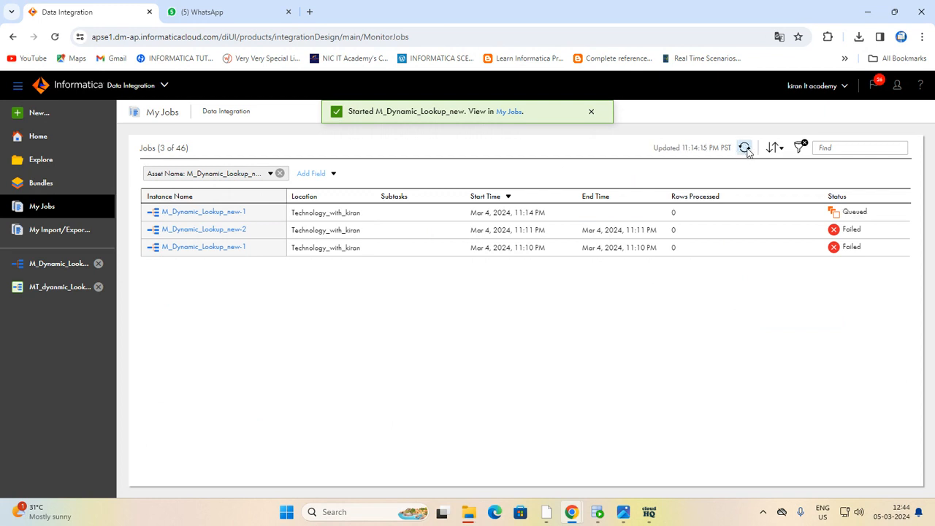
click(745, 148)
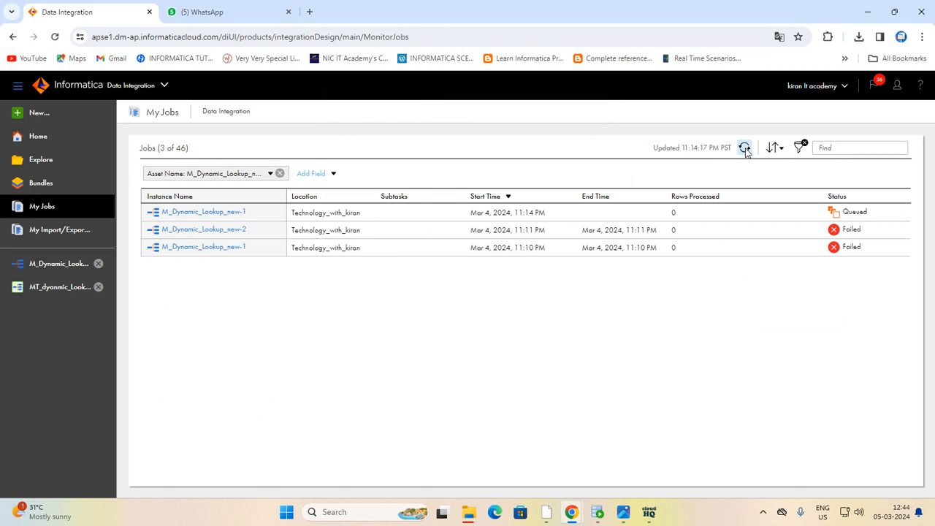
click(745, 148)
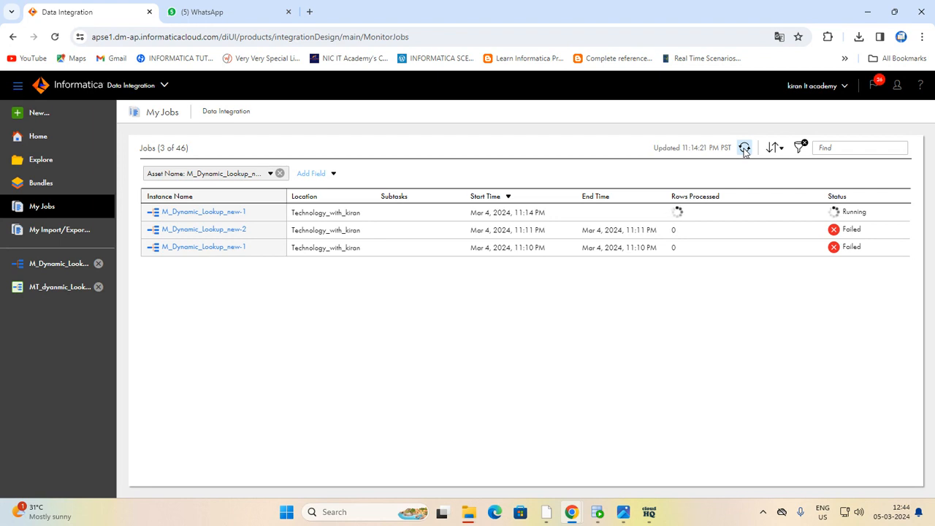
click(743, 149)
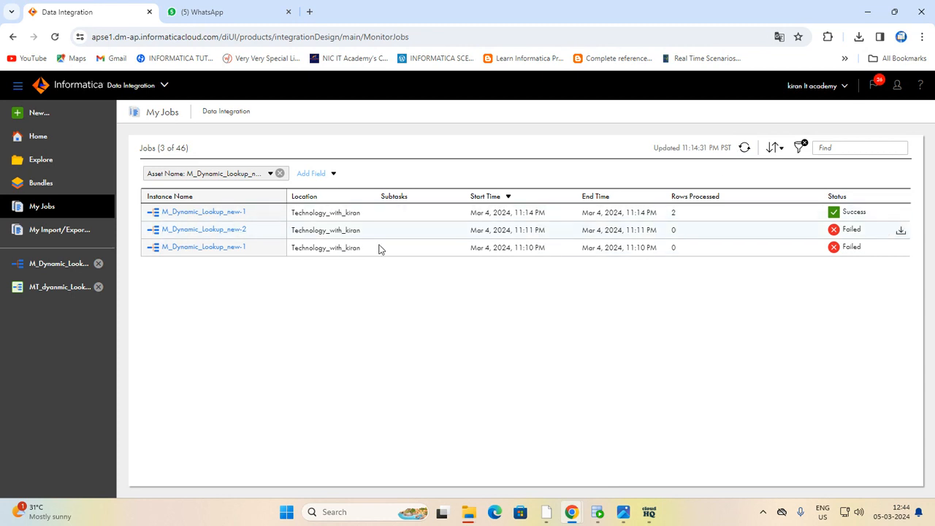
- Switch to Oracle SQL Developer and run the select query on t_customer_dyn to check the loaded rows
click(597, 512)
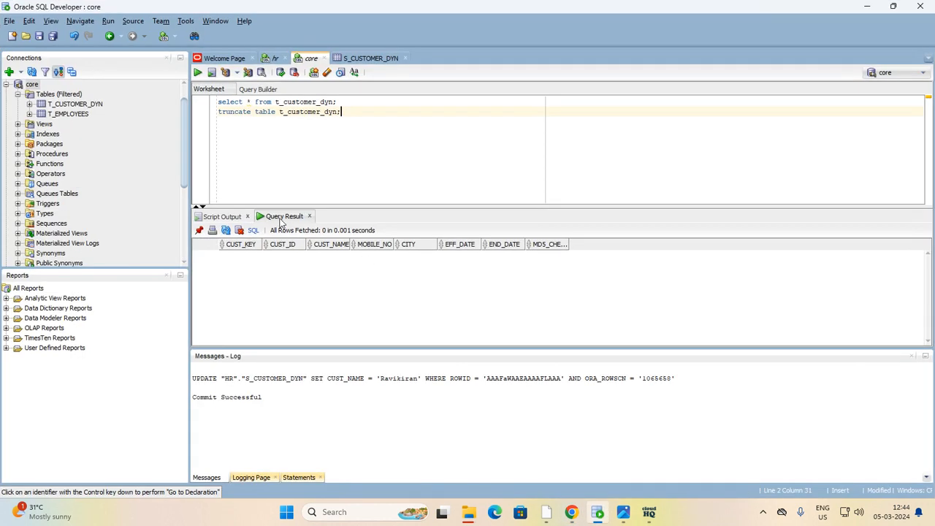
click(338, 102)
key(ctrl+Return)
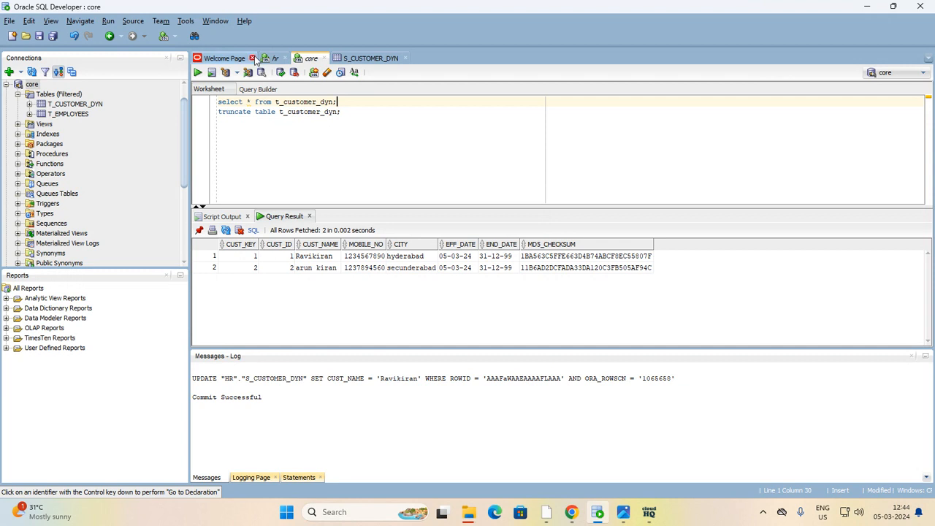
- In the S_CUSTOMER_DYN data, extend the CUST_NAME of customer 1 with an initial and a surname, and commit the change
click(371, 60)
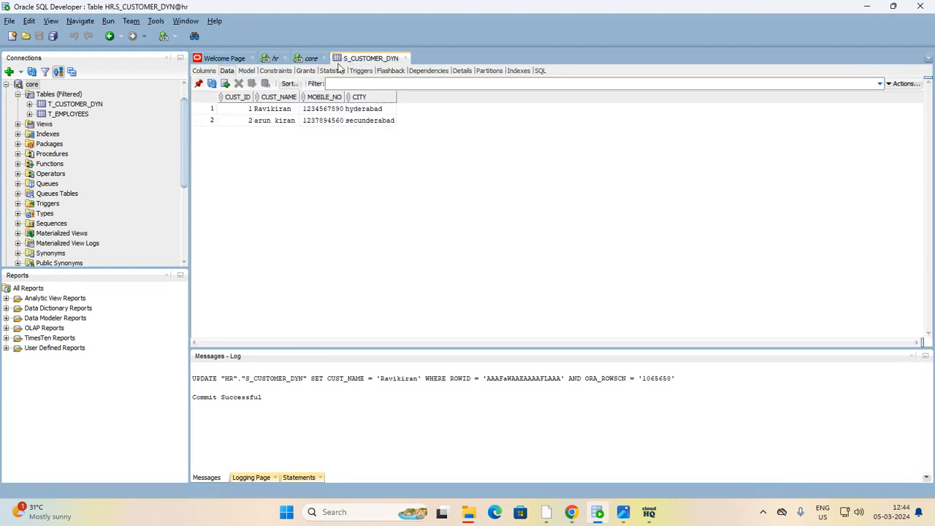
click(277, 111)
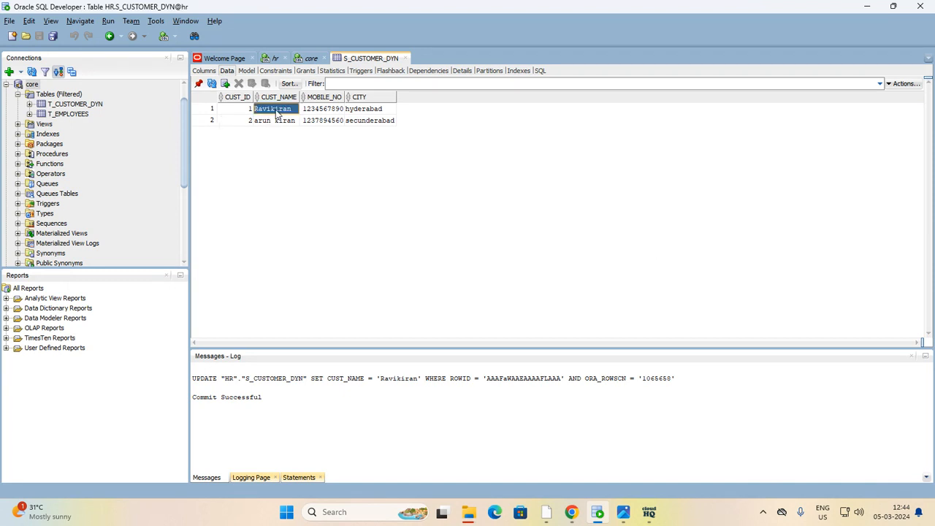
click(276, 109)
text(K.)
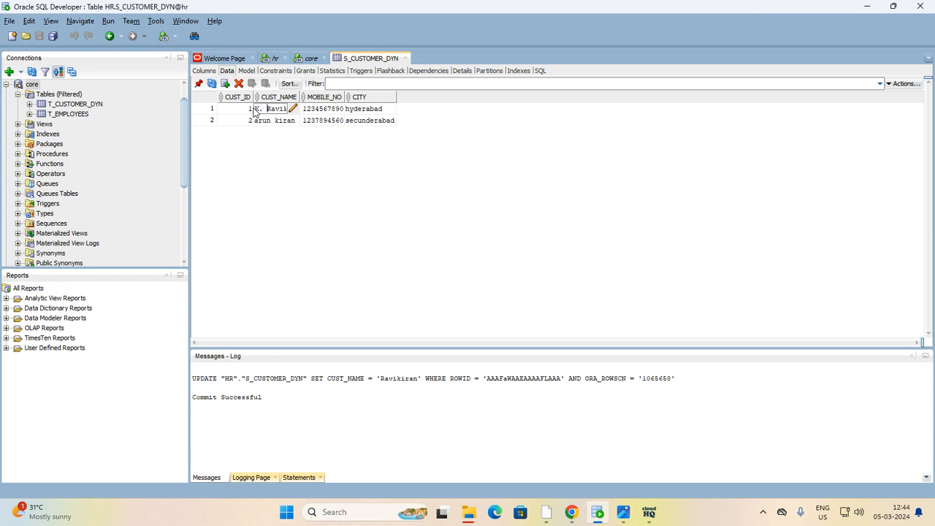
key(End)
text(Reddy)
key(Return)
click(252, 83)
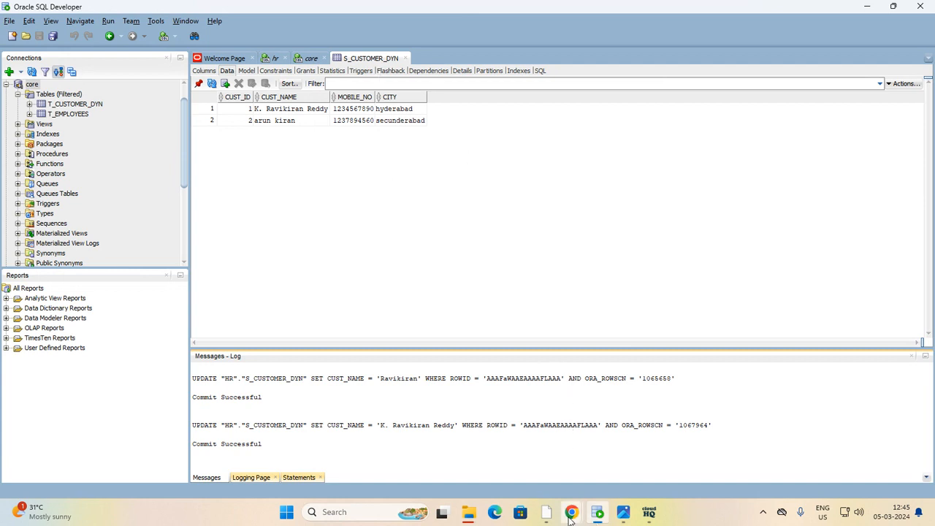
- Back in Informatica, preview 100 rows of the Lookup in M_Dynamic_Lookup_new, saving the mapping changes, and check the first row's NewLookupRow value
mouse_move(571, 504)
click(544, 475)
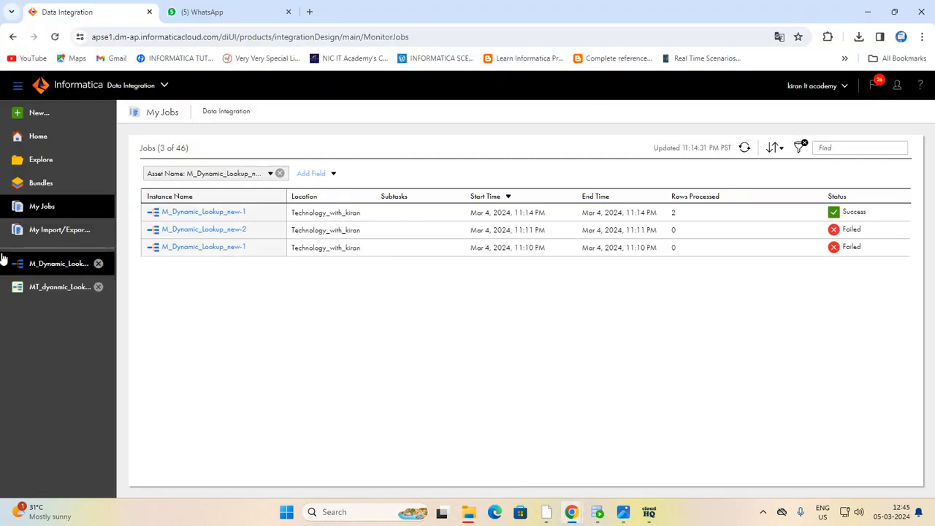
click(52, 263)
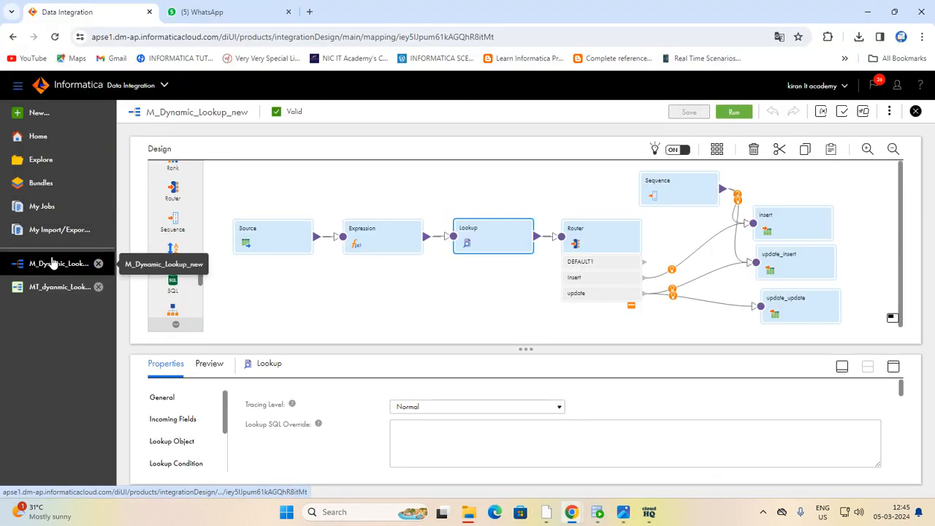
click(478, 237)
click(893, 366)
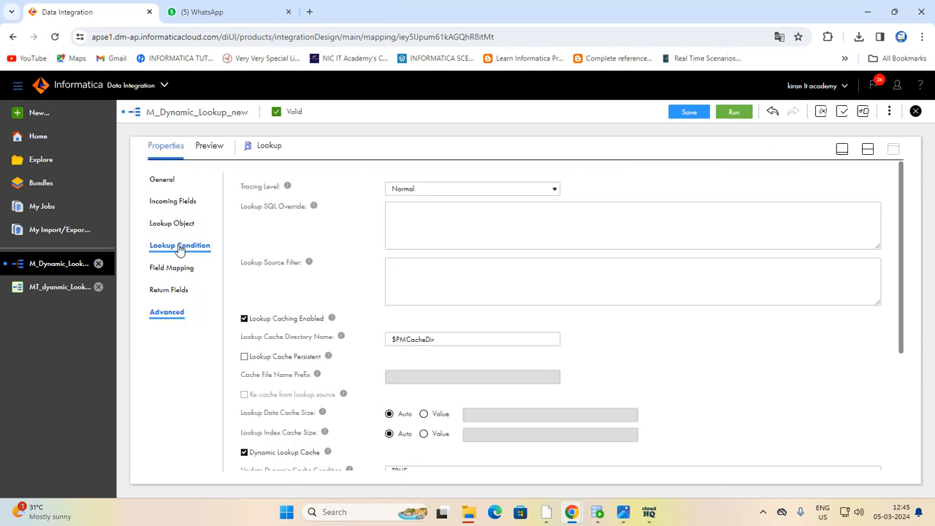
click(212, 147)
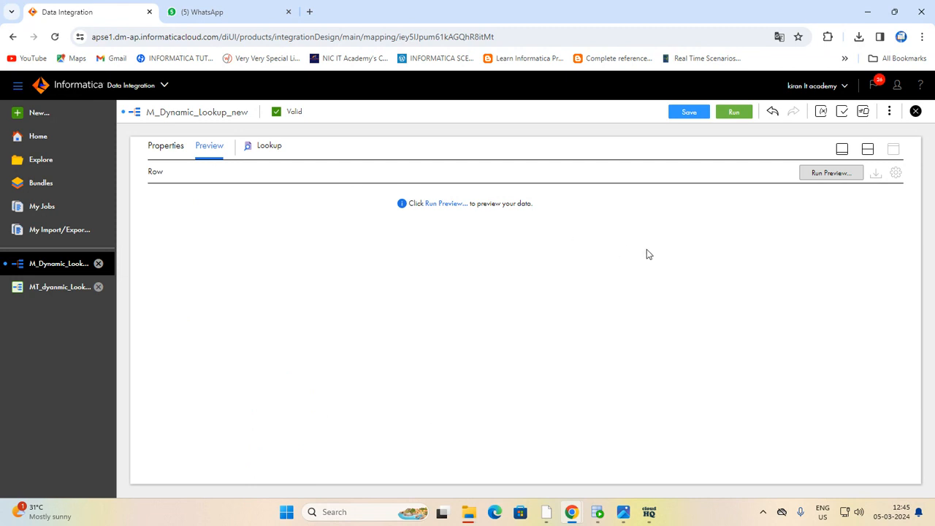
click(828, 177)
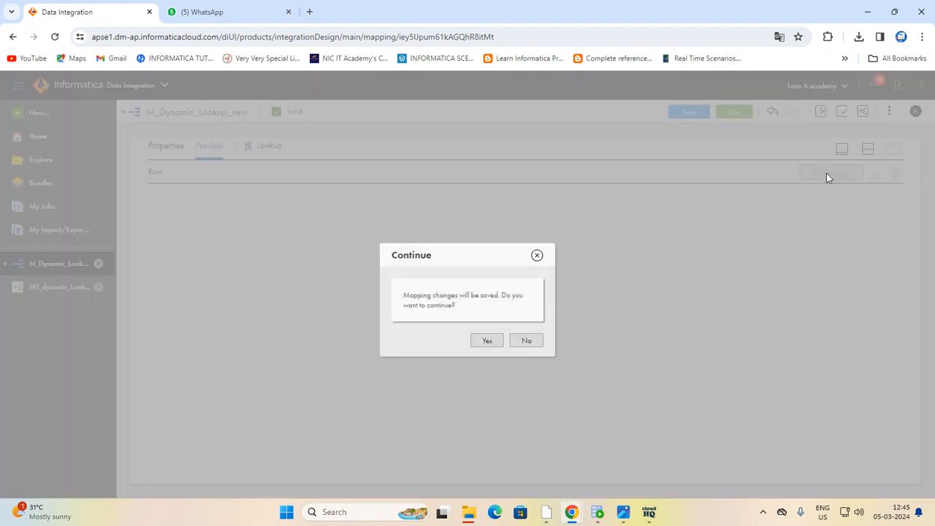
click(486, 340)
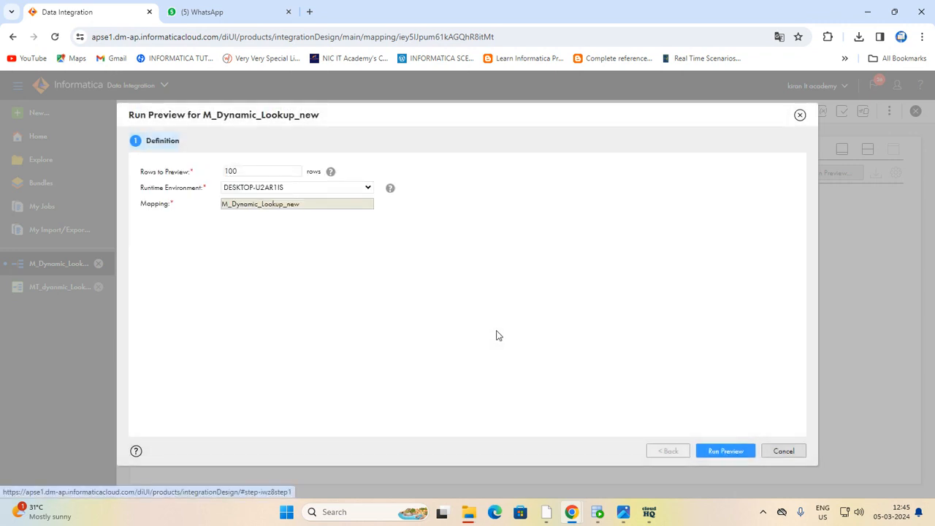
click(725, 450)
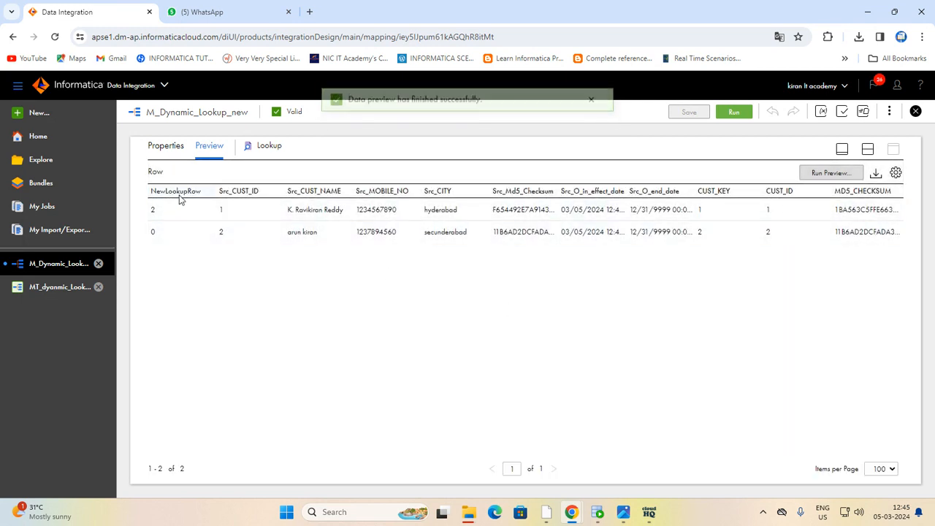
double_click(154, 212)
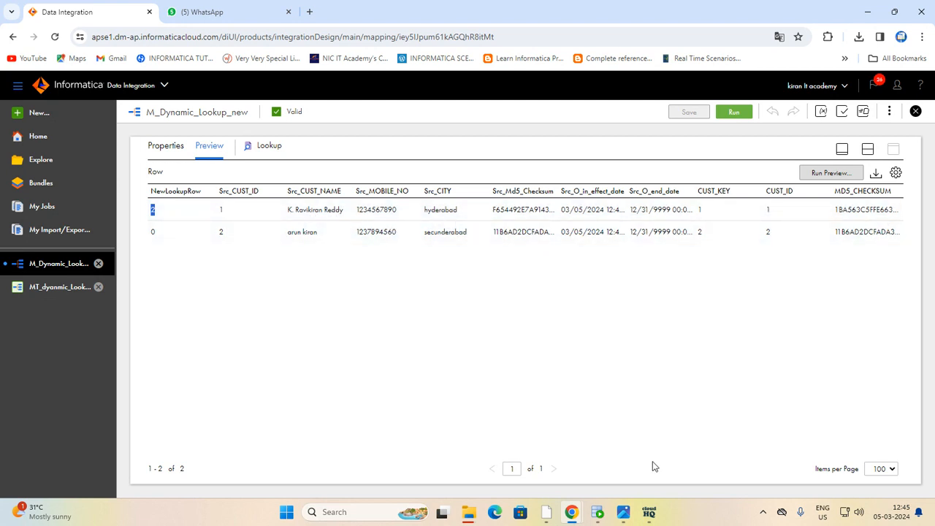
- Run the MT_dyanmic_Lookup_new mapping task, refresh its job status and open the latest run's details
mouse_move(541, 515)
click(55, 289)
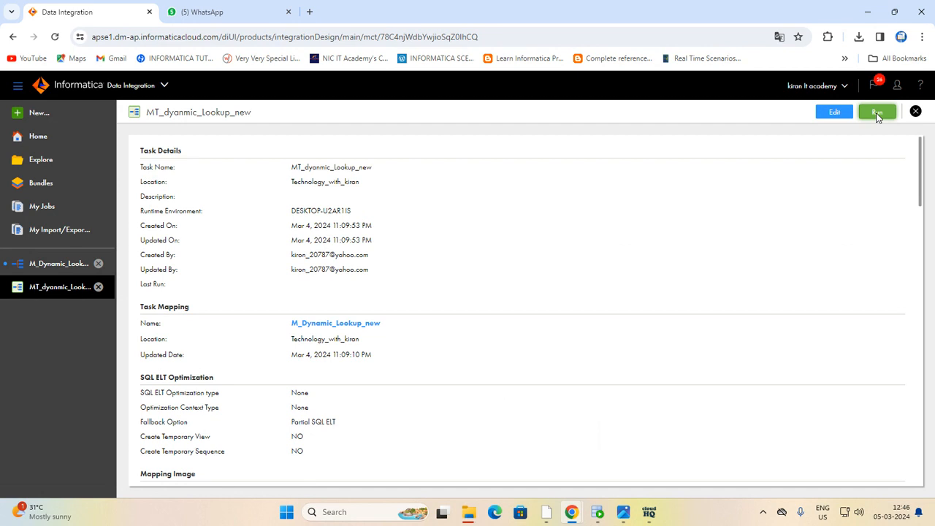
click(878, 113)
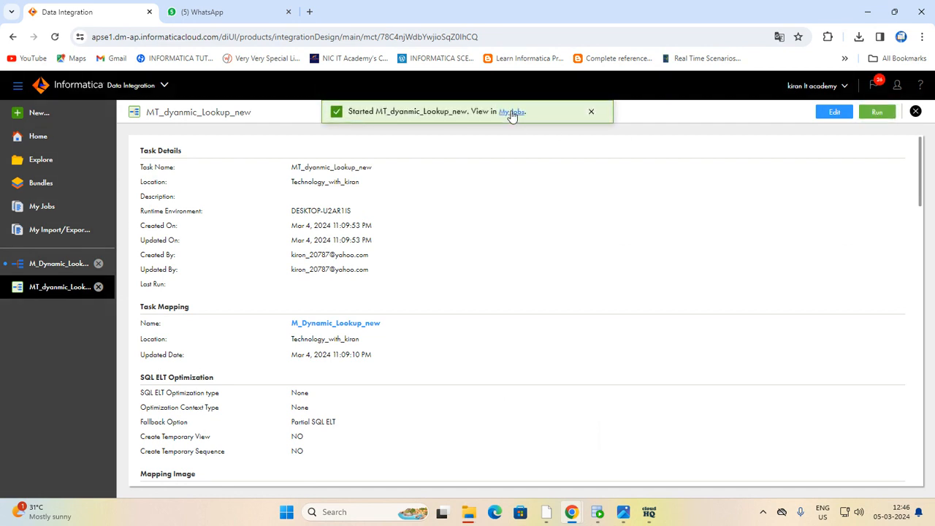
click(512, 113)
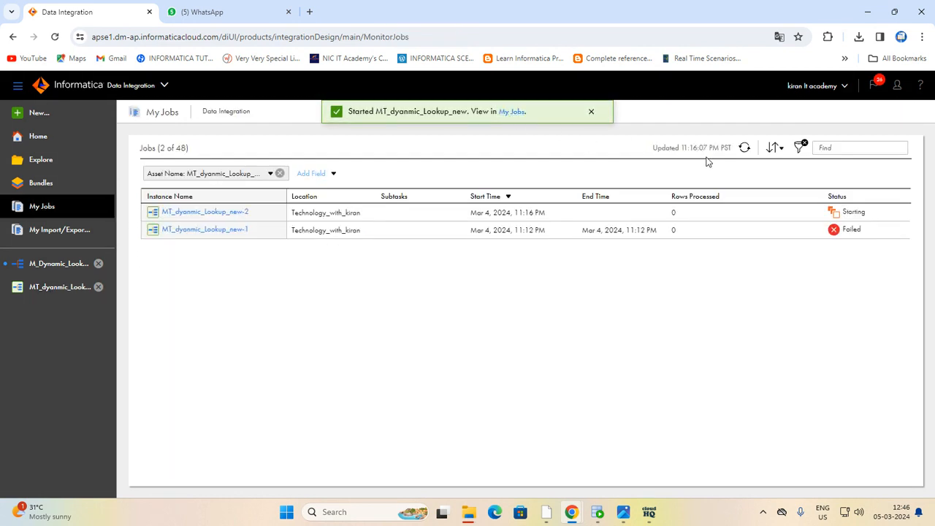
click(745, 149)
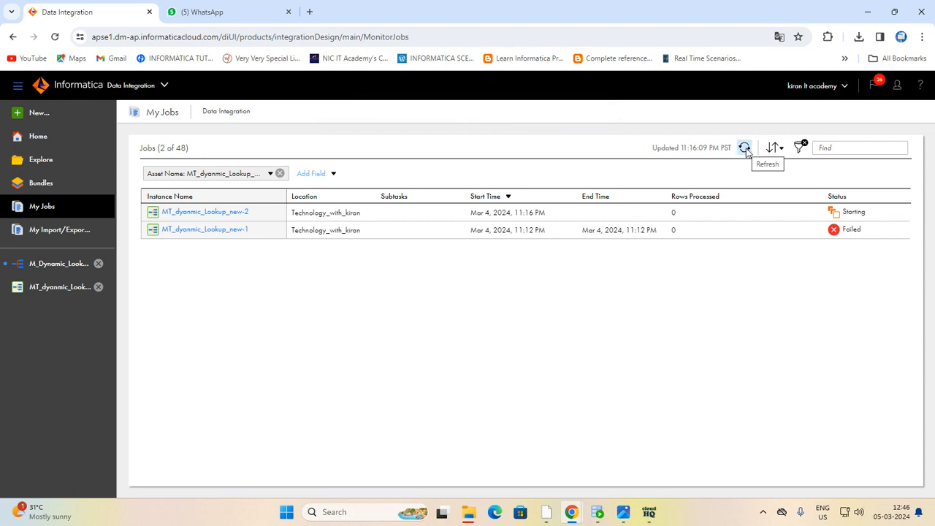
click(745, 149)
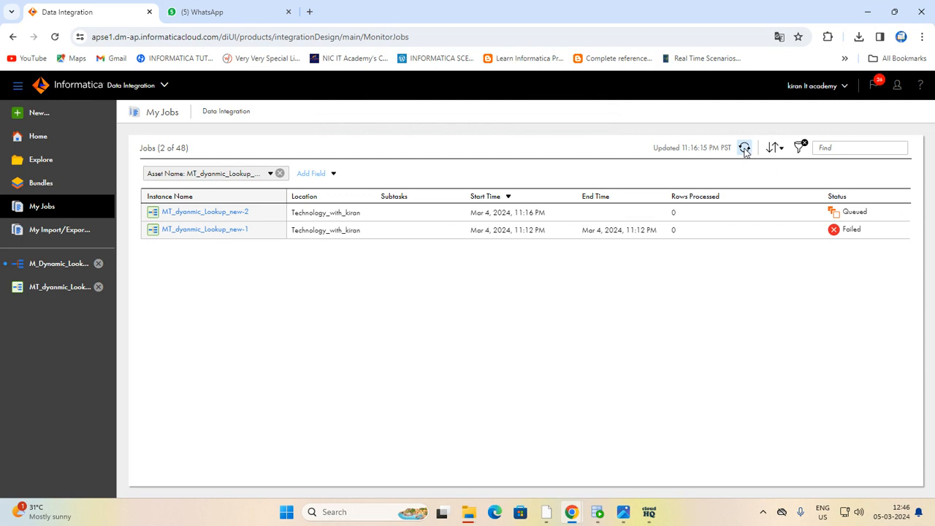
click(744, 148)
click(227, 212)
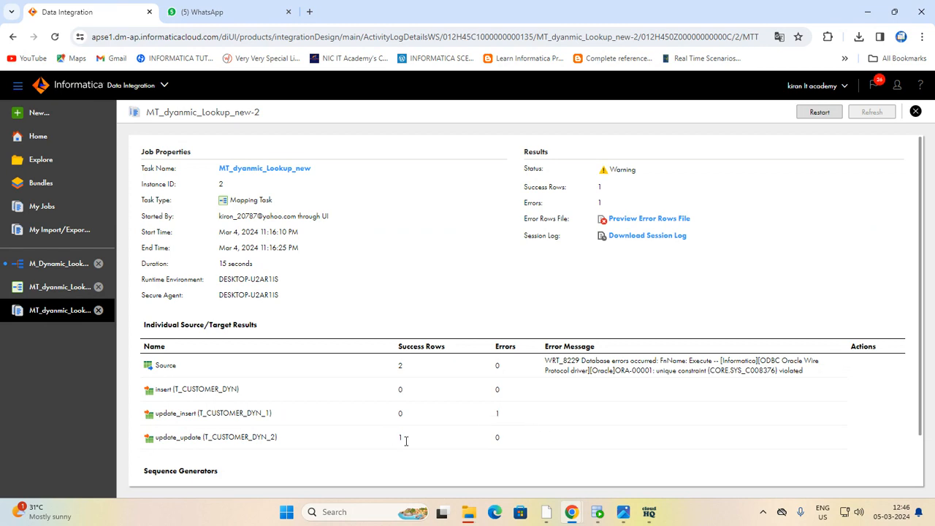
- Switch to Oracle SQL Developer and rerun the select query on t_customer_dyn in the core worksheet
click(598, 512)
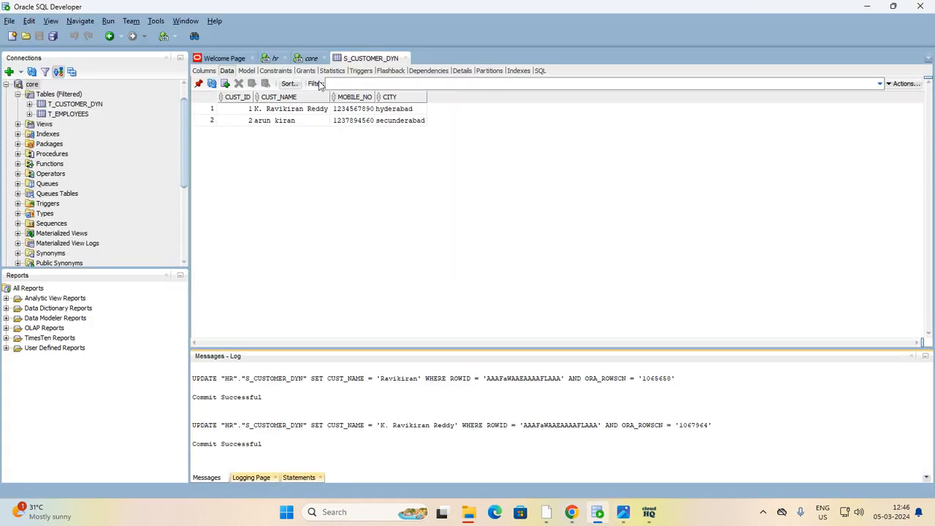
click(309, 60)
click(341, 108)
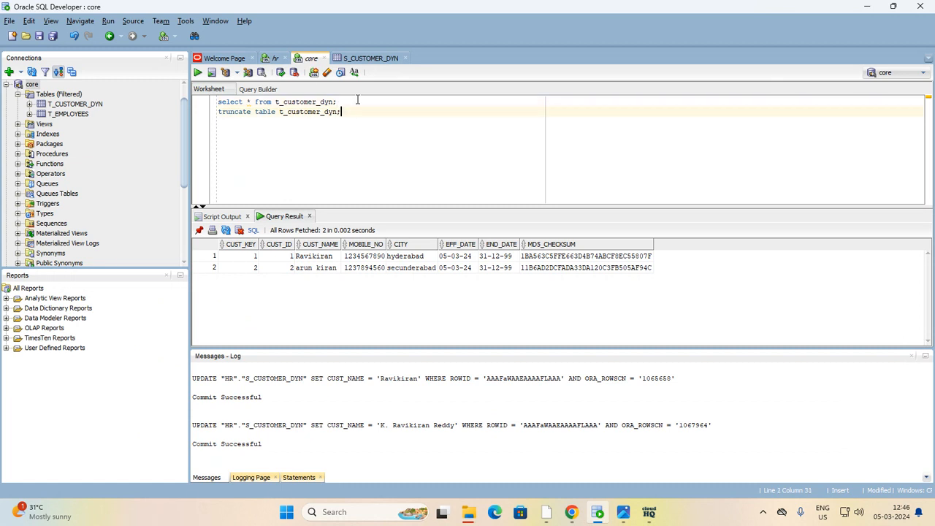
click(354, 102)
key(ctrl+Return)
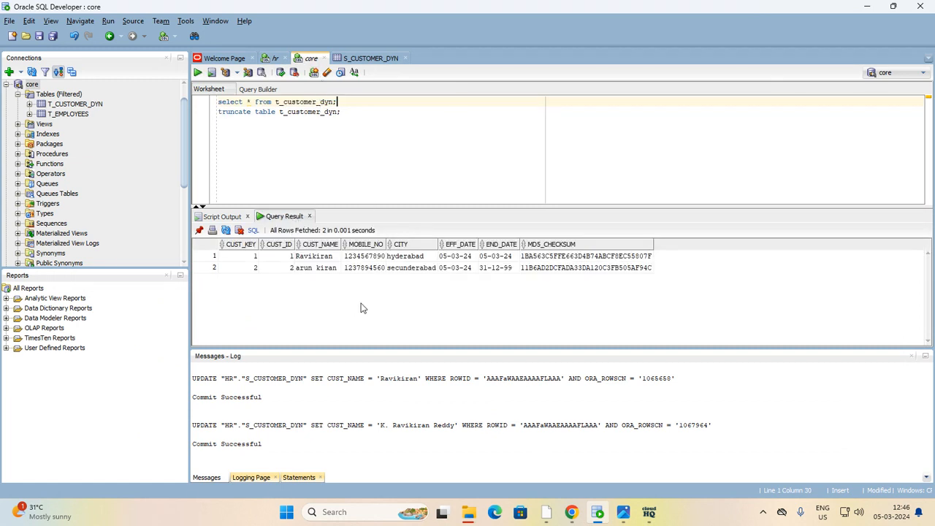
- Compare the task run's error message with the t_customer_dyn rows, close the job details and return to the Lookup preview in M_Dynamic_Lookup_new
click(867, 6)
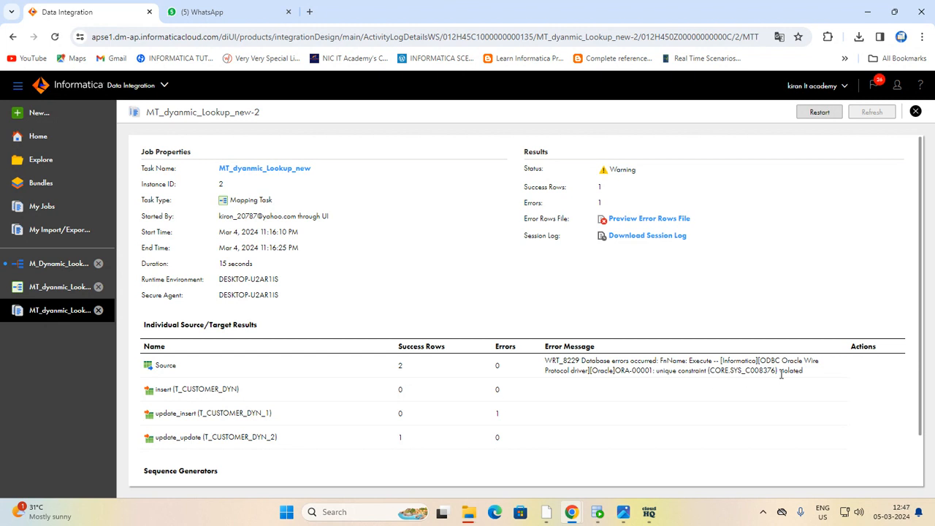
click(598, 511)
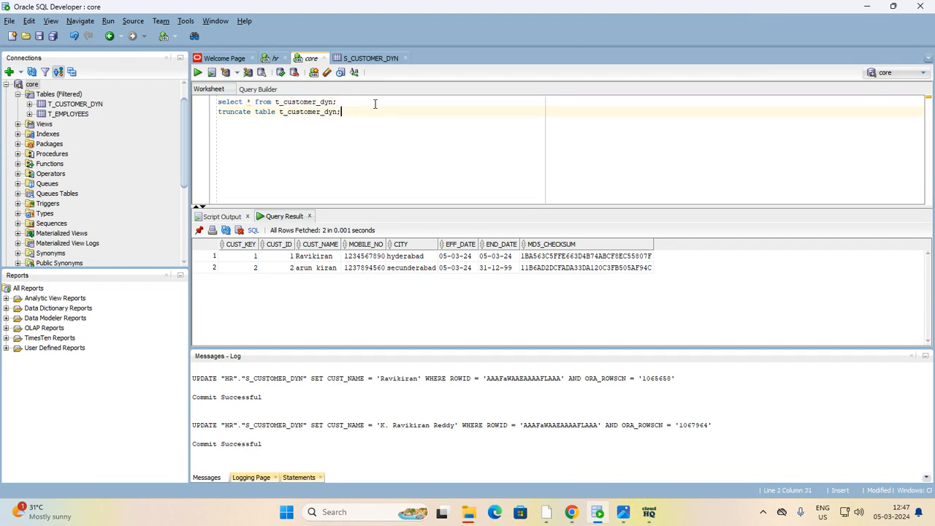
click(867, 6)
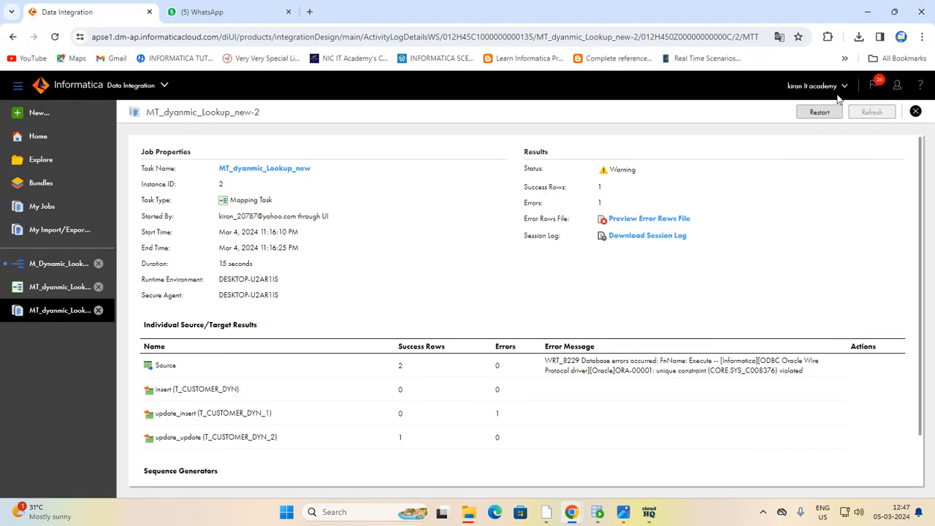
click(915, 111)
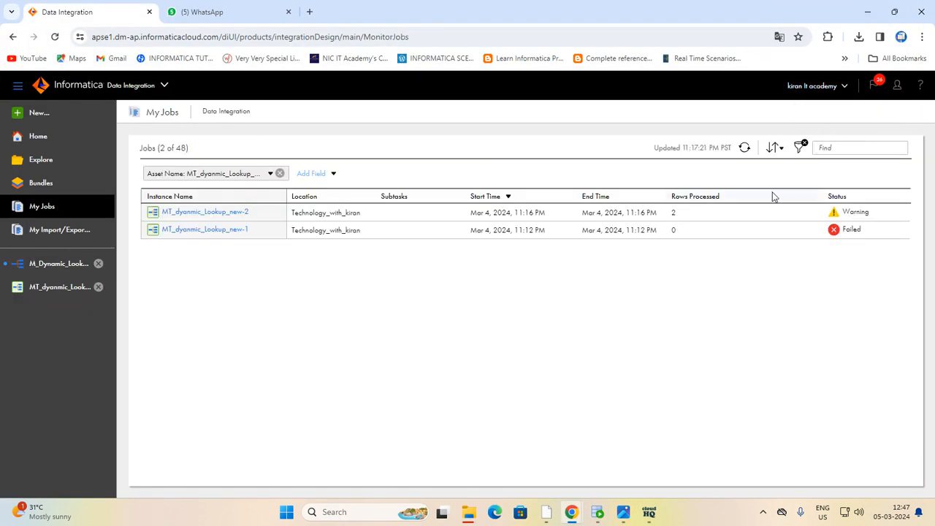
click(63, 271)
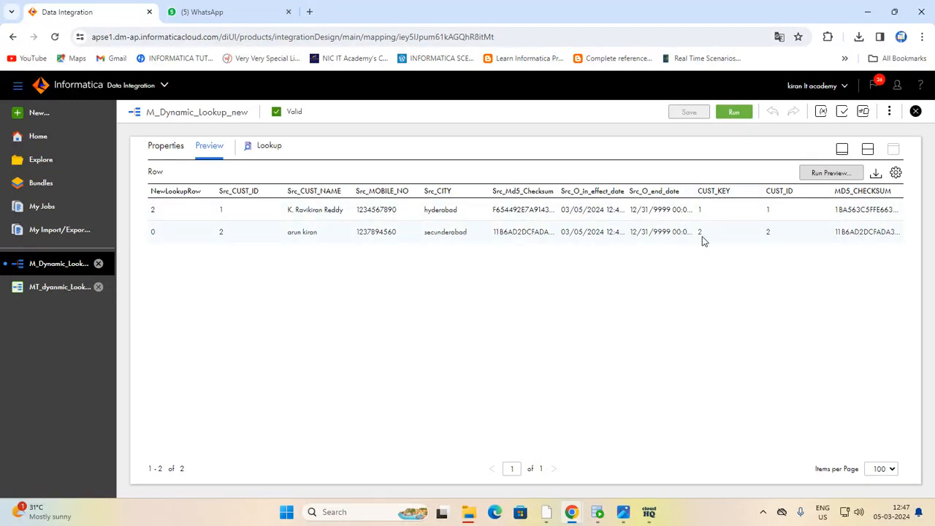
- Run the MT_dyanmic_Lookup_new mapping task again, refresh its job status, and check the newest run's error message in the job details
click(43, 289)
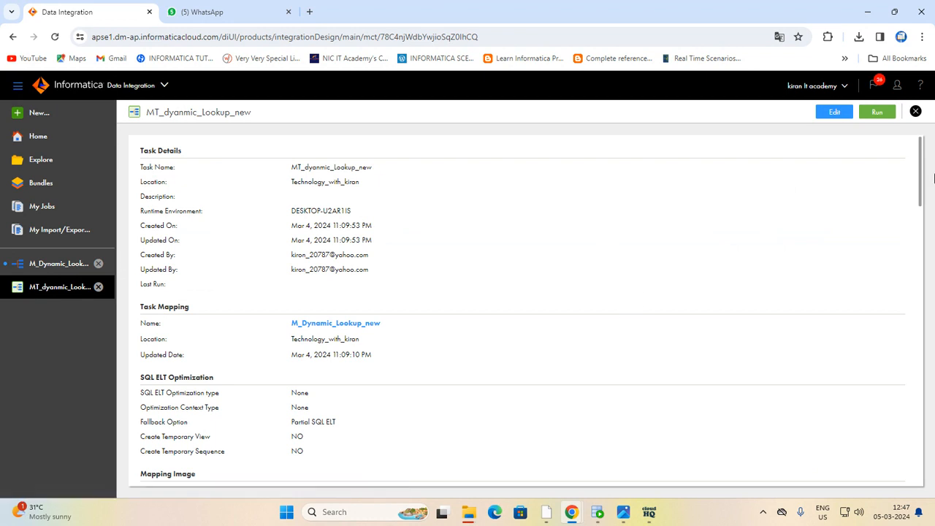
click(877, 112)
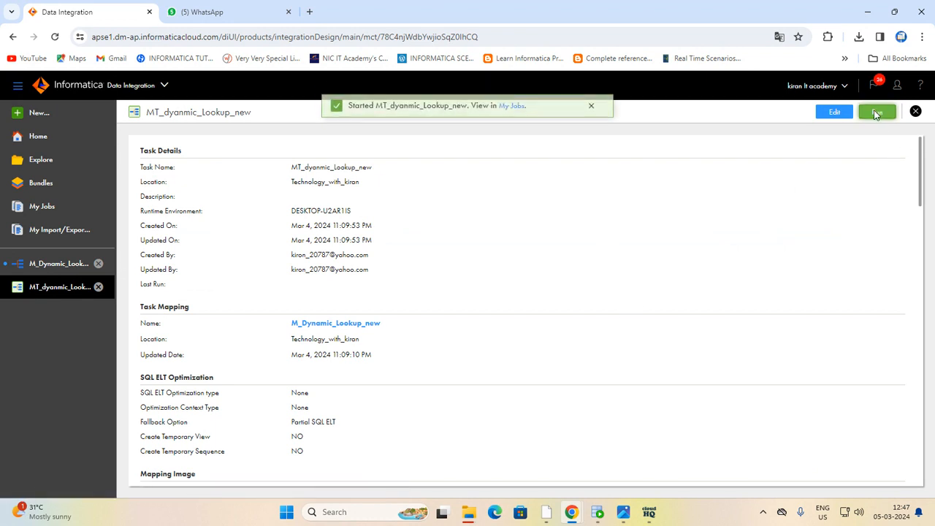
click(512, 113)
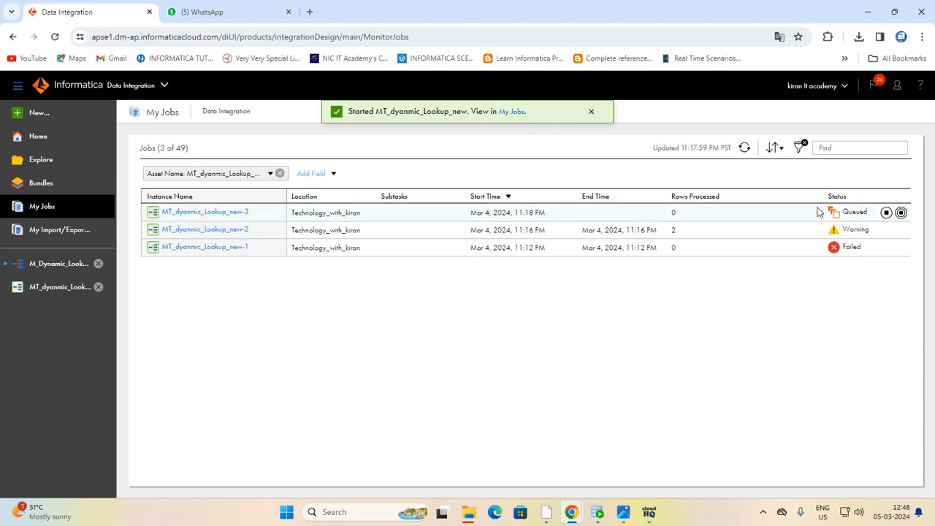
click(744, 147)
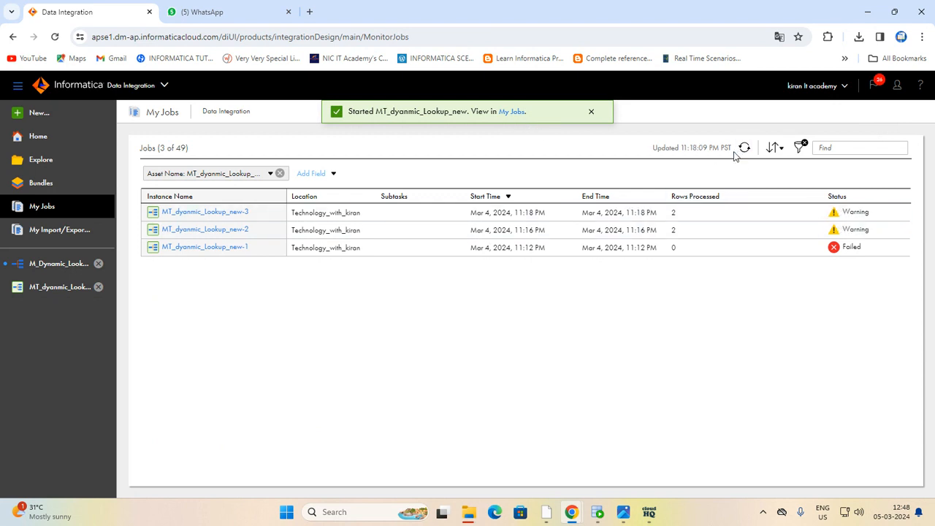
click(227, 212)
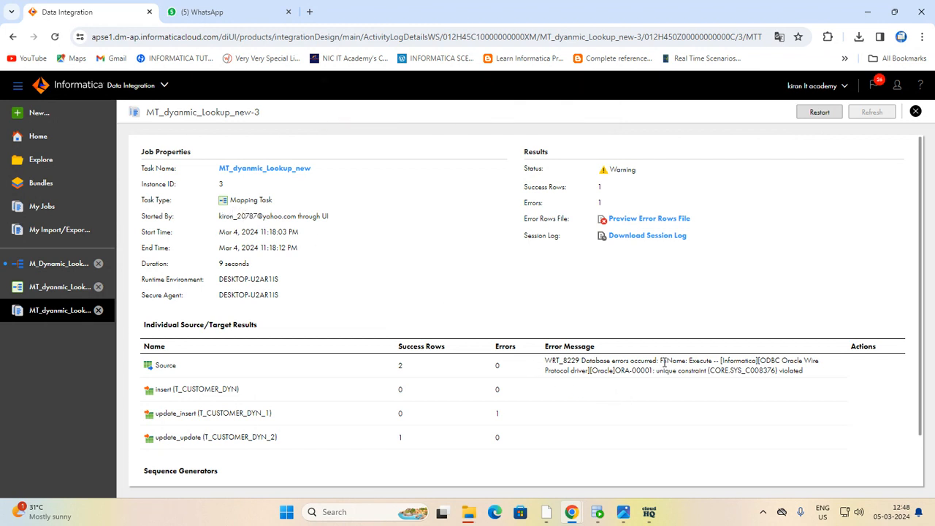
click(916, 113)
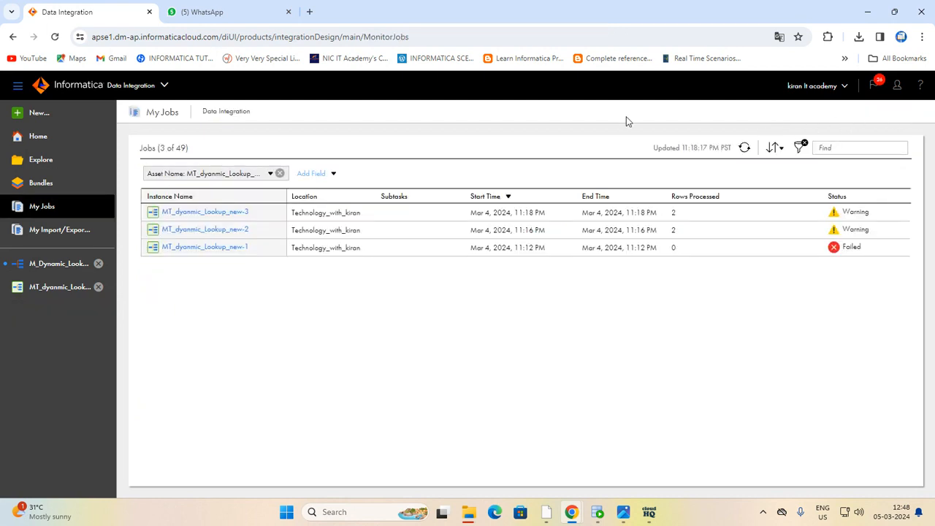
- Return to the M_Dynamic_Lookup_new design canvas and reposition the Sequence transformation above the Router
click(56, 290)
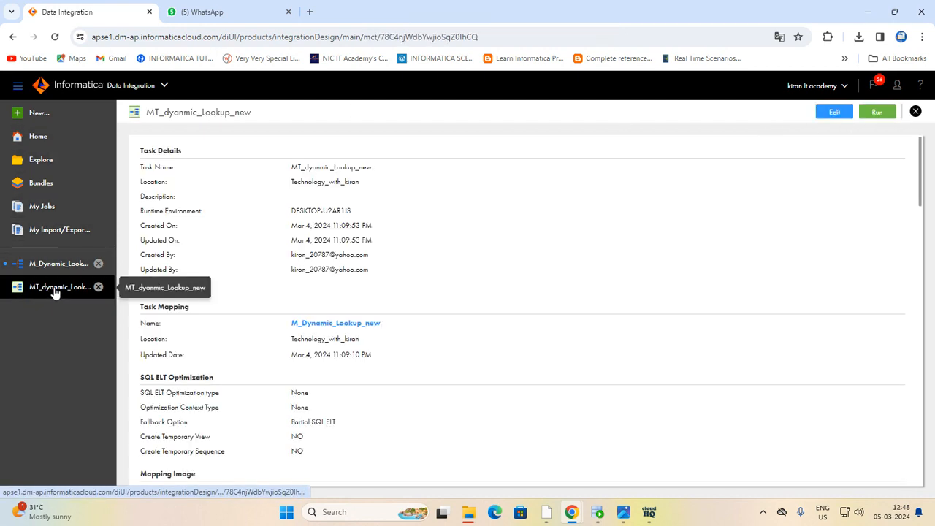
click(52, 264)
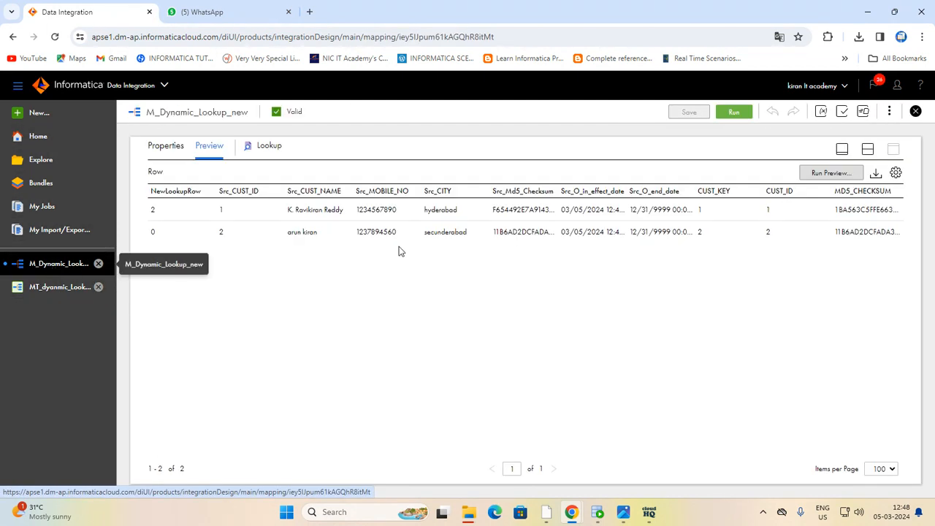
click(867, 149)
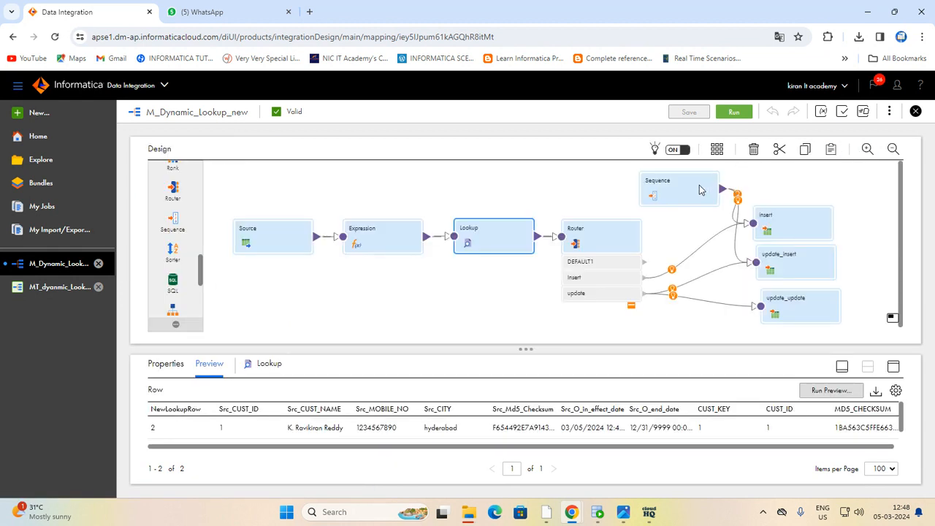
click(666, 182)
drag(666, 181, 660, 178)
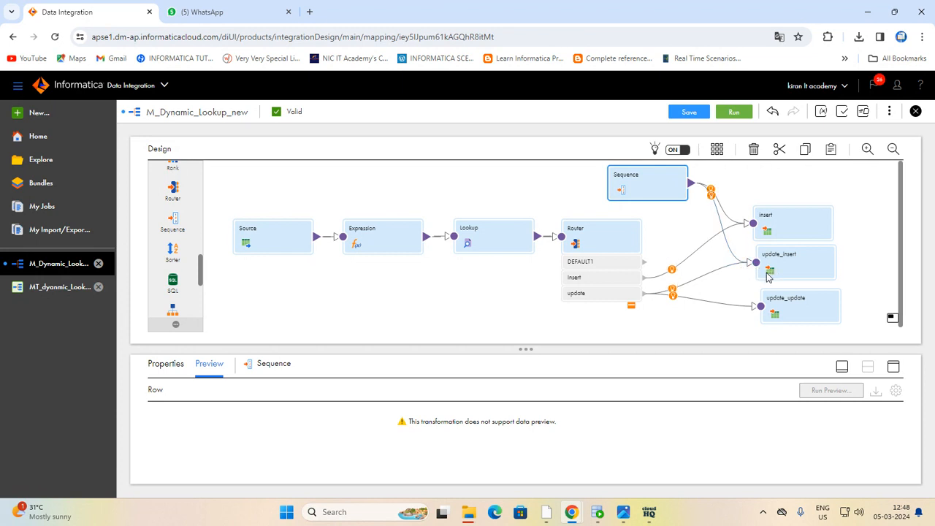
- Review the field mapping of the update_update target, checking which incoming fields feed CUST_KEY and END_DATE
click(801, 308)
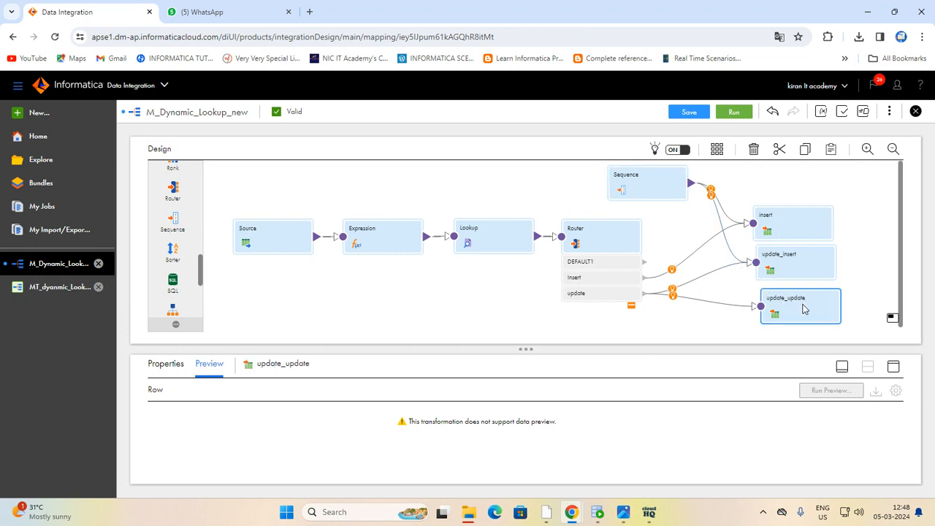
click(892, 367)
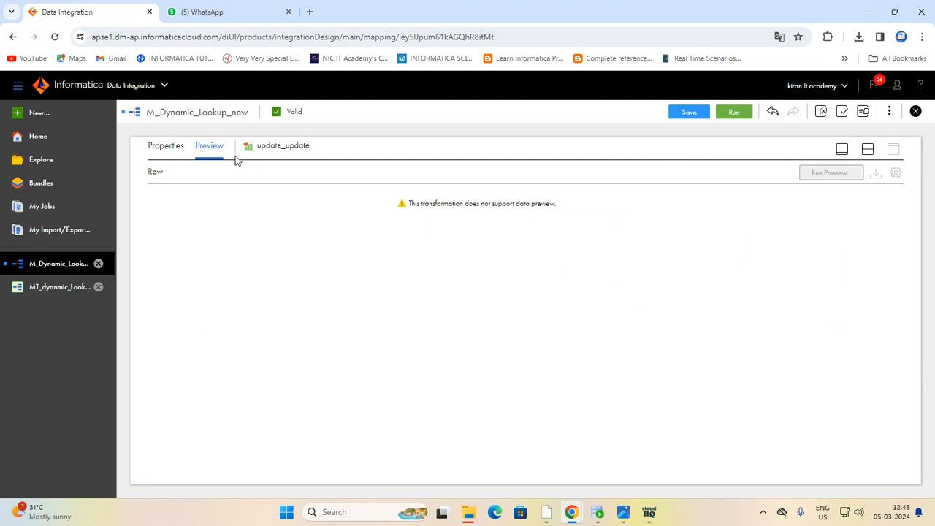
click(869, 151)
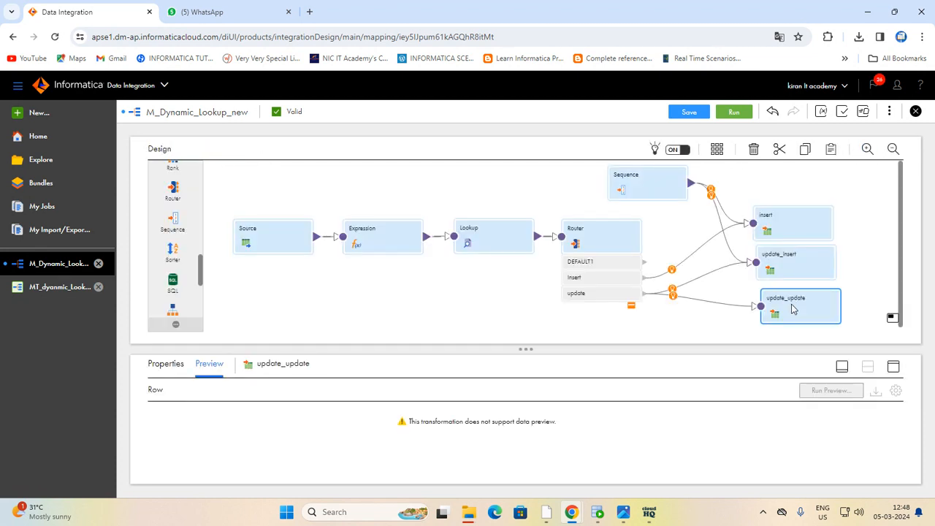
click(891, 367)
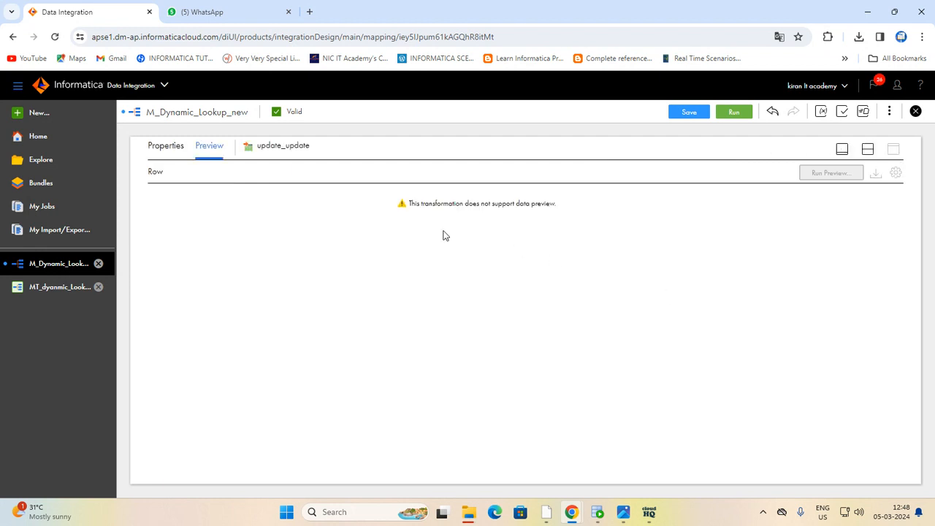
click(168, 146)
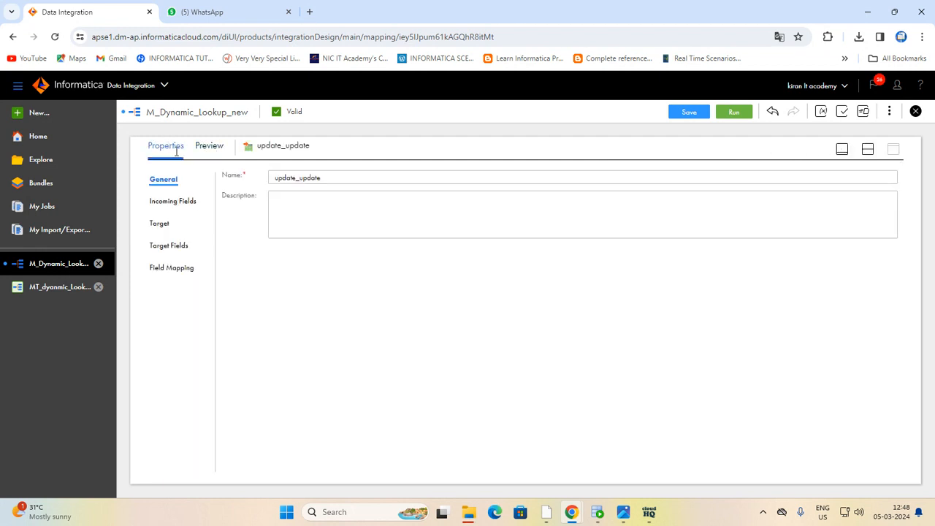
click(177, 267)
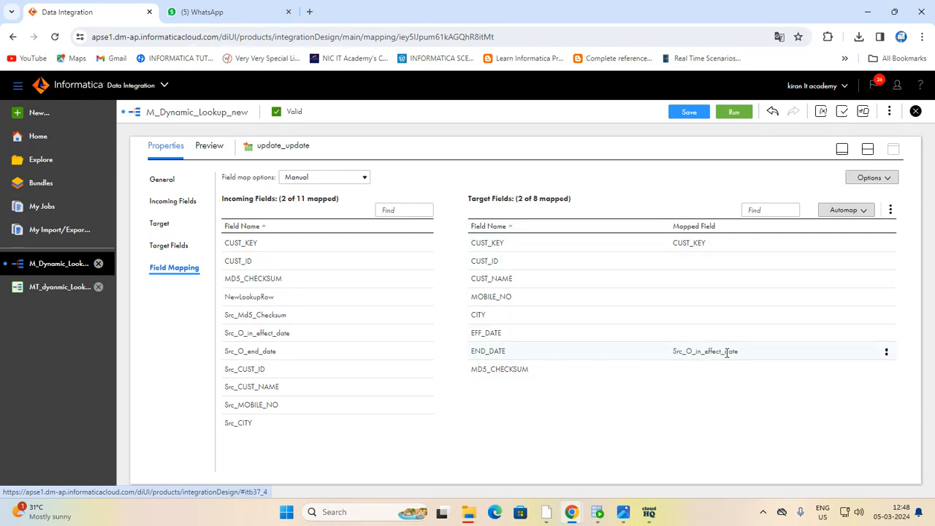
click(865, 149)
- Examine the update_insert target's object and operation settings, its target fields and its field mapping
click(797, 271)
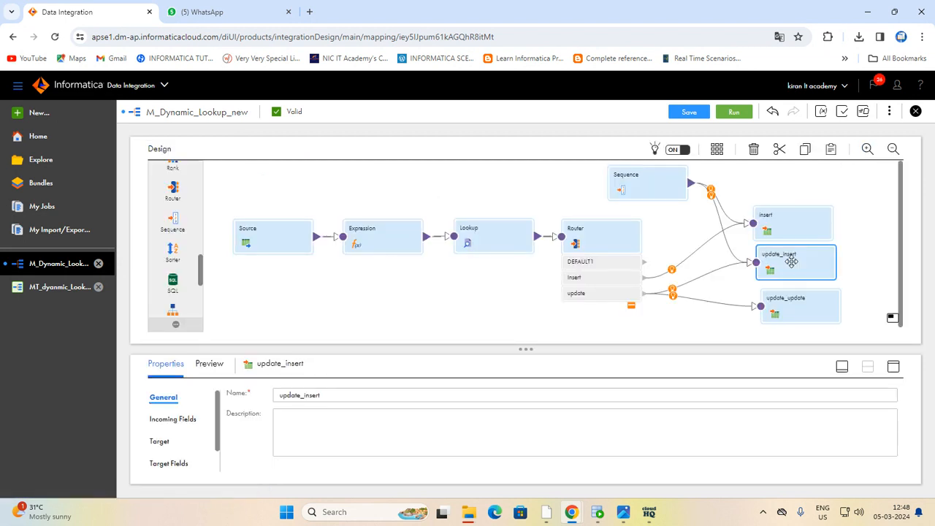
click(892, 371)
click(162, 225)
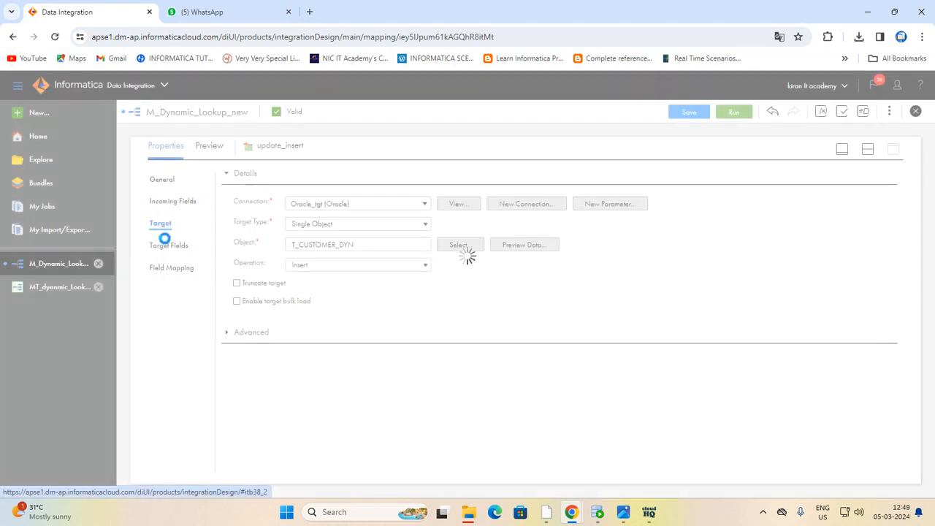
click(171, 246)
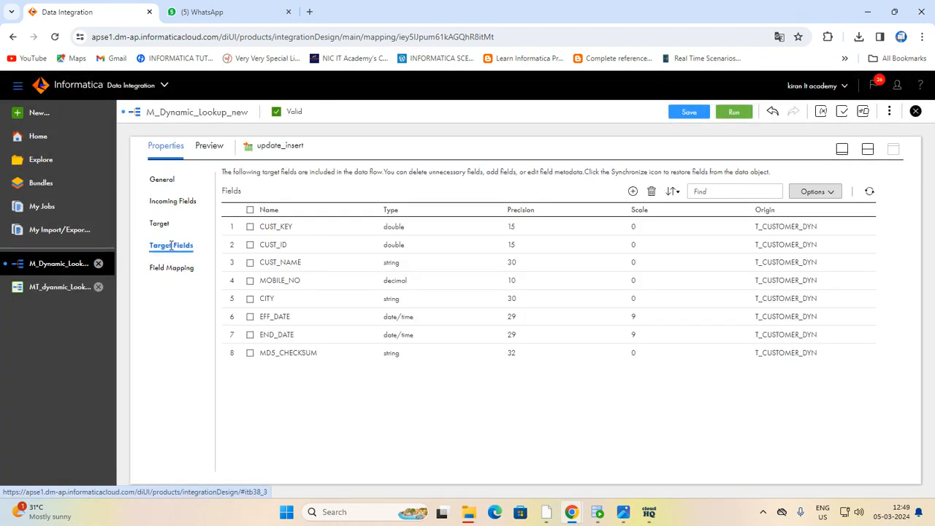
click(172, 268)
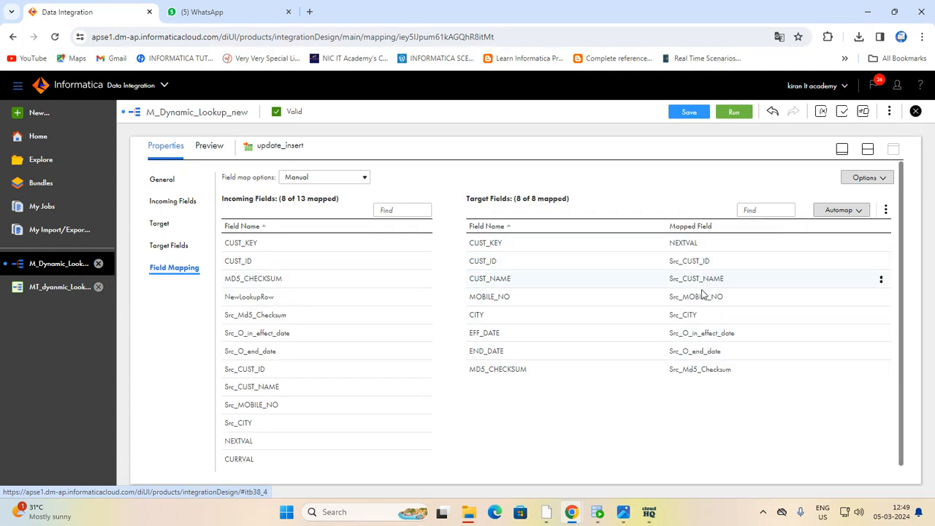
click(867, 149)
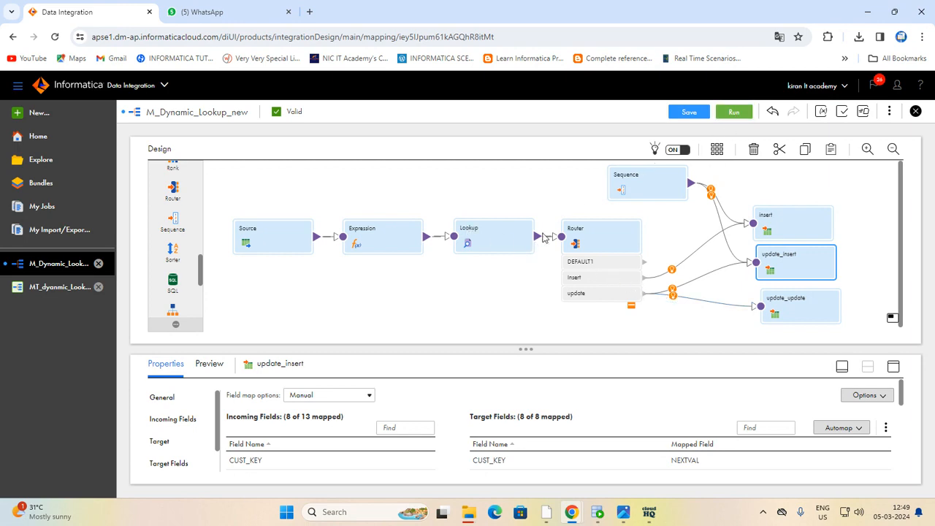
- Switch to Oracle SQL Developer, run desc t_customer_dyn; in the core worksheet to inspect the table's columns, and return to Informatica
click(597, 512)
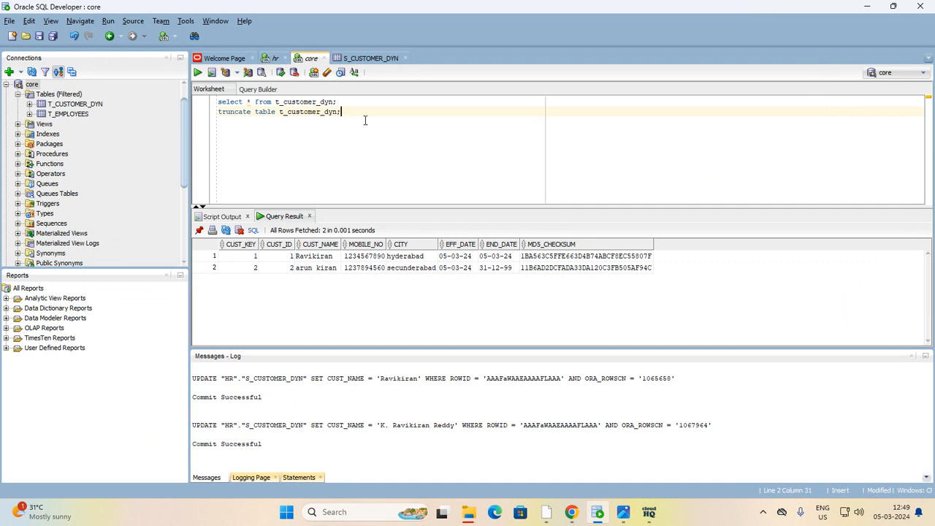
key(Return)
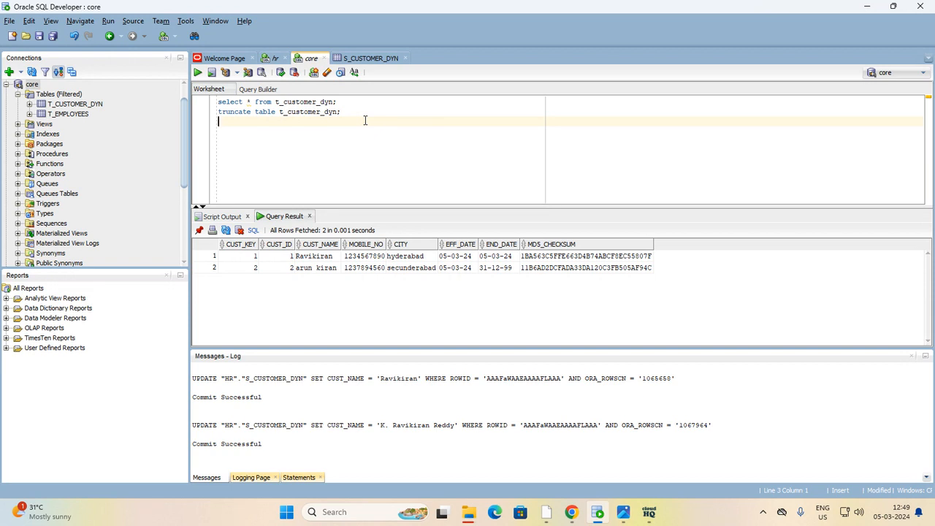
text(desc t_cus)
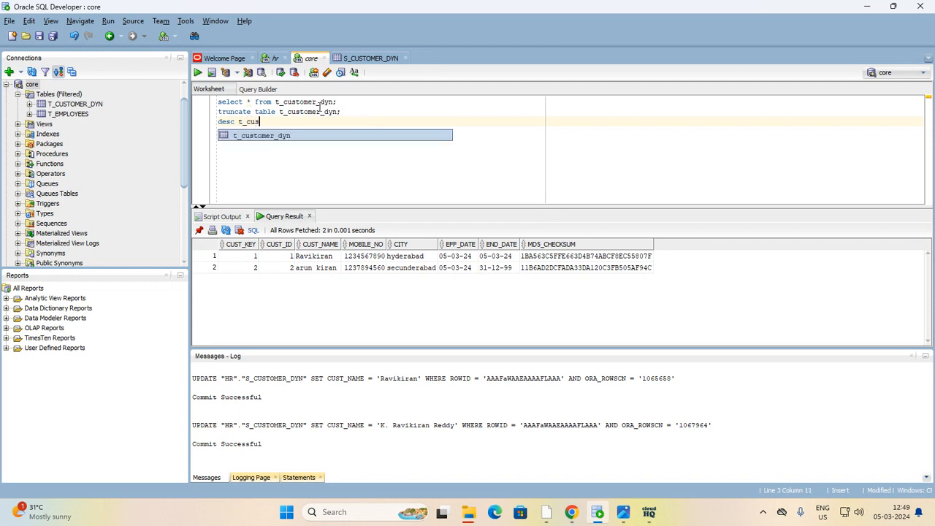
double_click(300, 145)
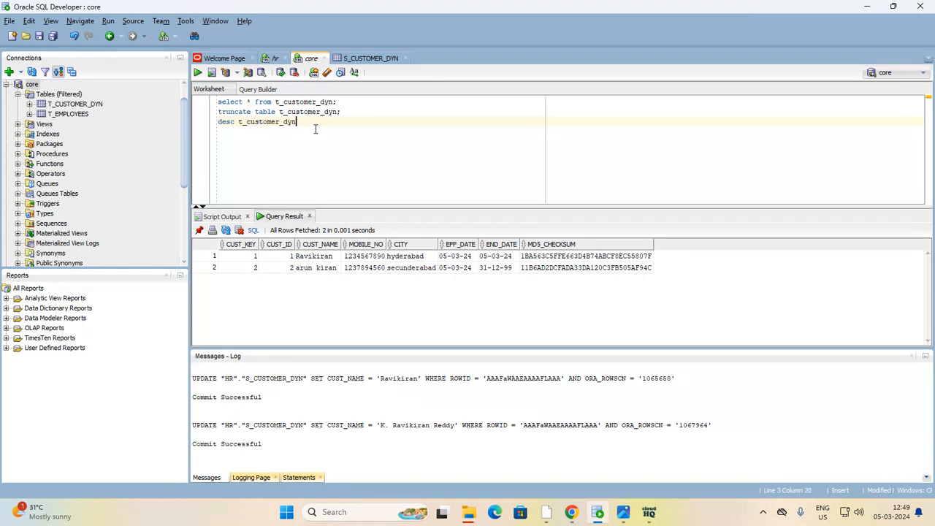
key(ctrl+Return)
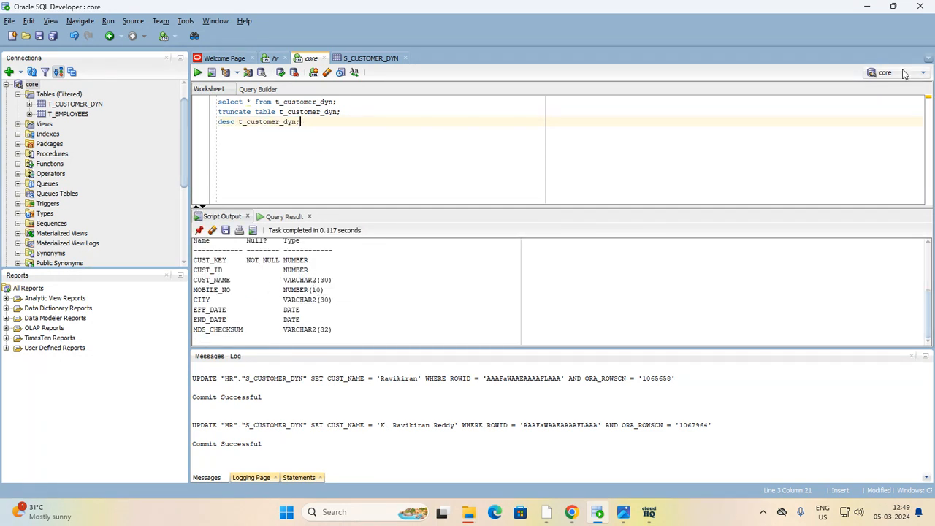
click(867, 6)
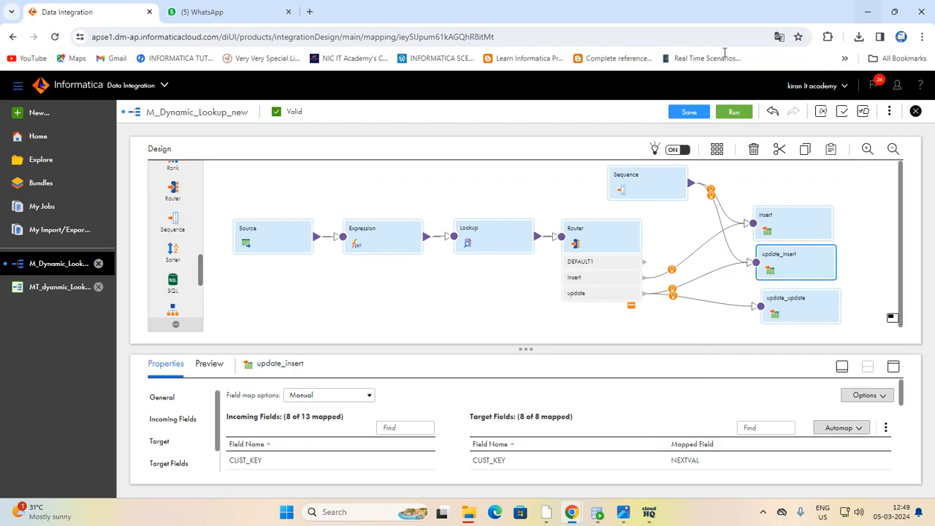
- Recheck the update_insert target's field mapping for all eight T_CUSTOMER_DYN fields
click(513, 284)
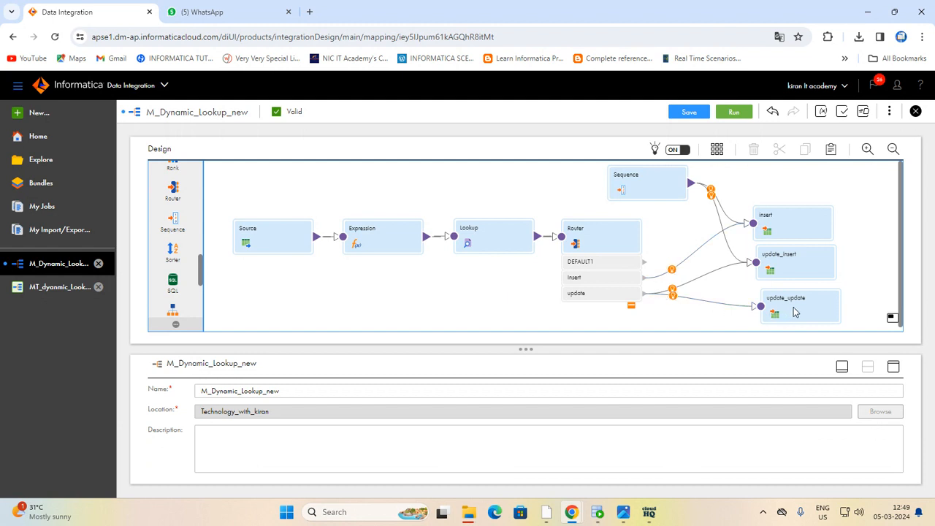
click(798, 271)
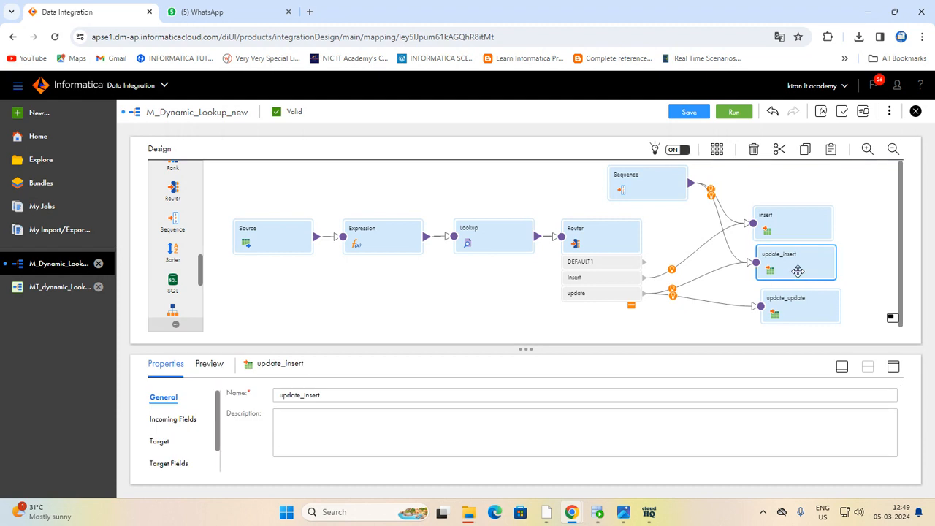
click(893, 368)
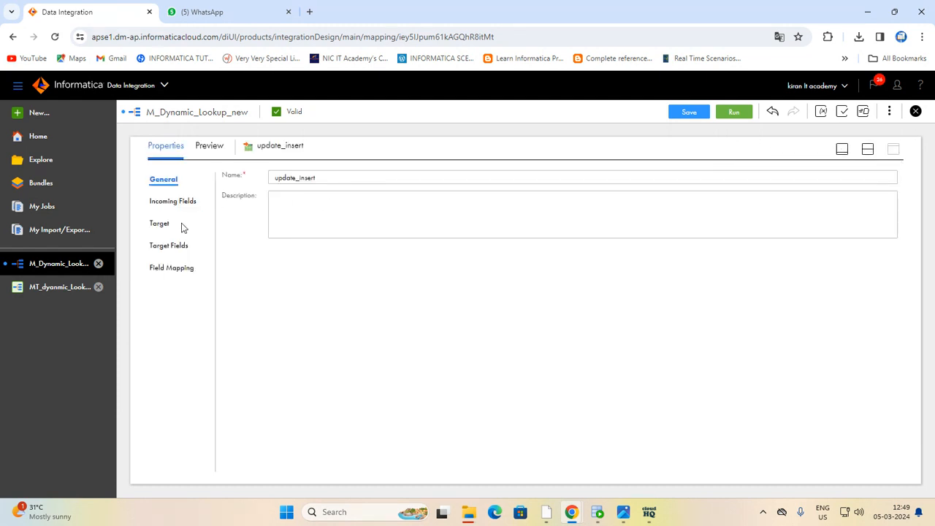
click(177, 274)
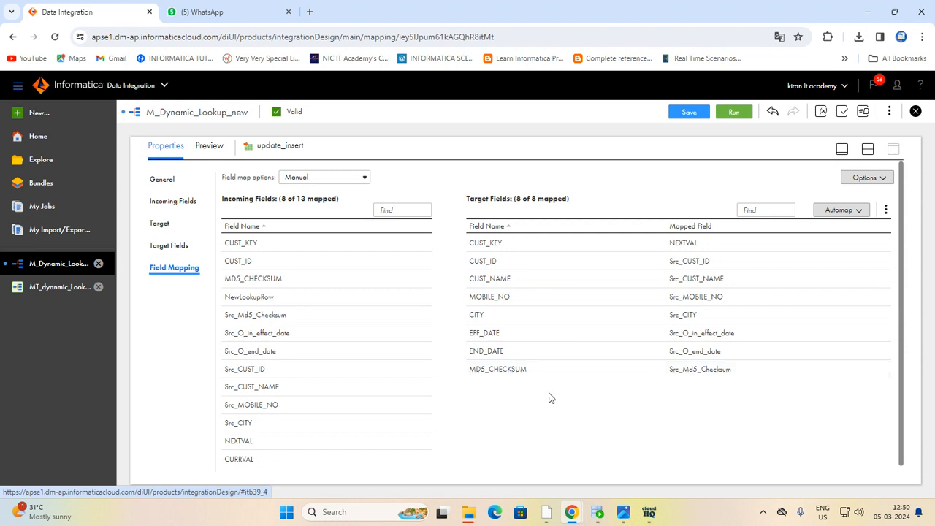
click(867, 151)
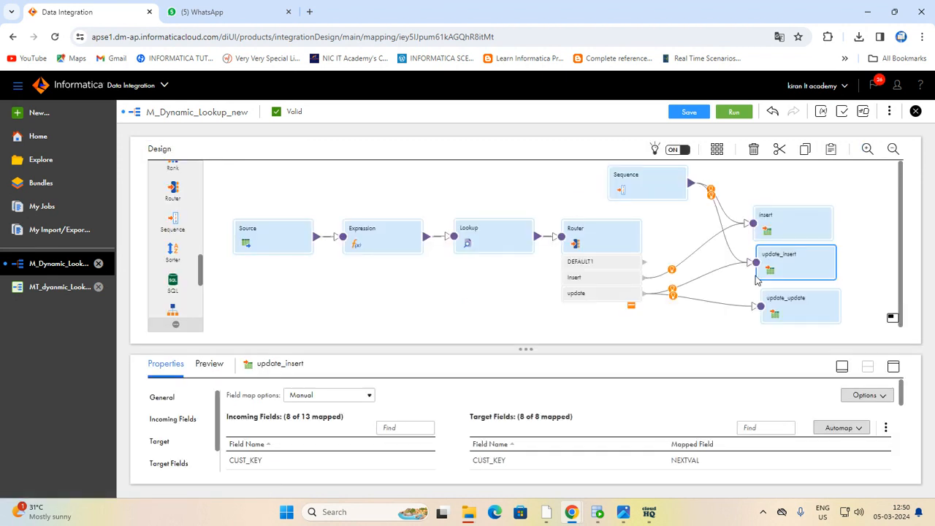
- Check the insert target's field mapping against that of update_insert, then return to the design canvas
click(787, 222)
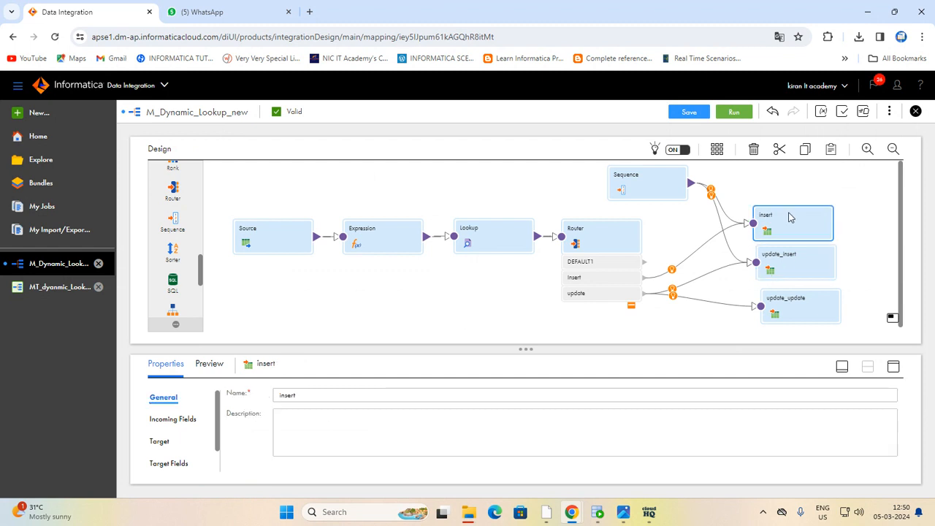
click(892, 367)
click(174, 269)
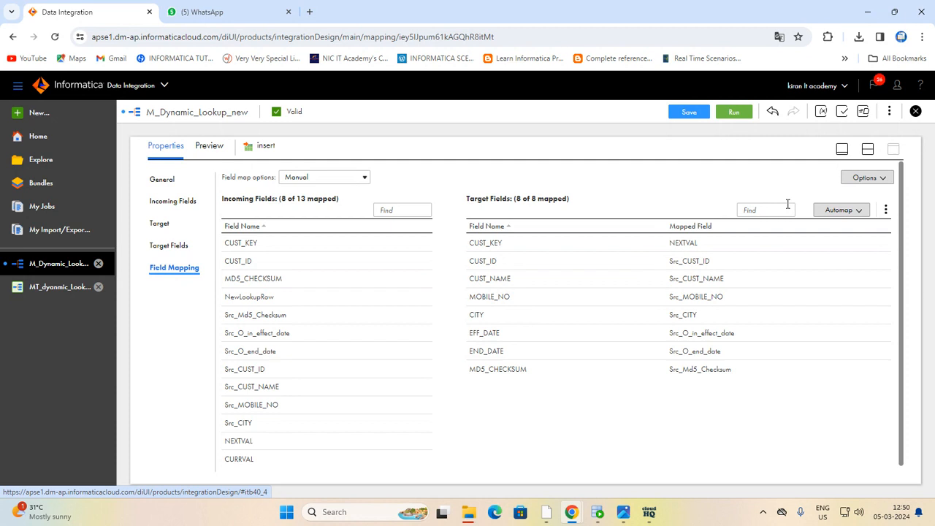
click(867, 150)
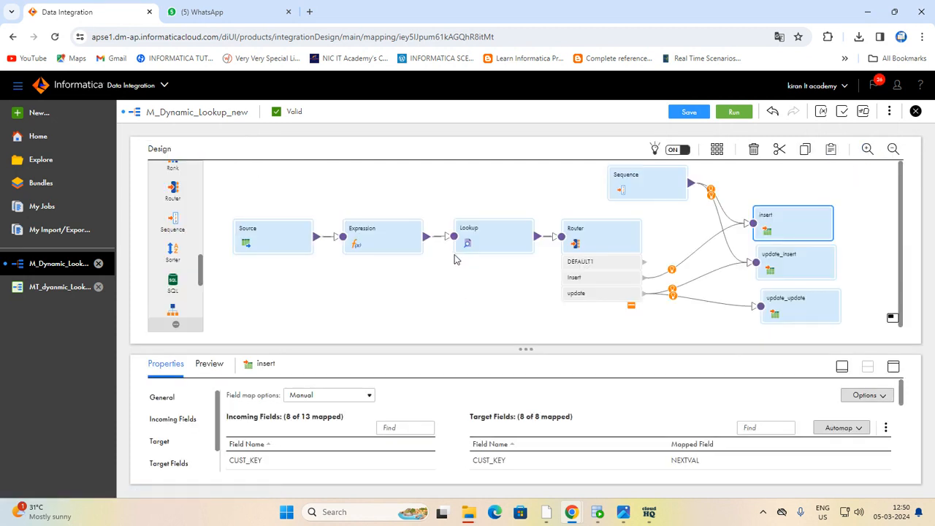
- Examine the Lookup transformation's condition, cache field mapping, return fields and advanced settings, then return to the design canvas
click(495, 235)
click(891, 366)
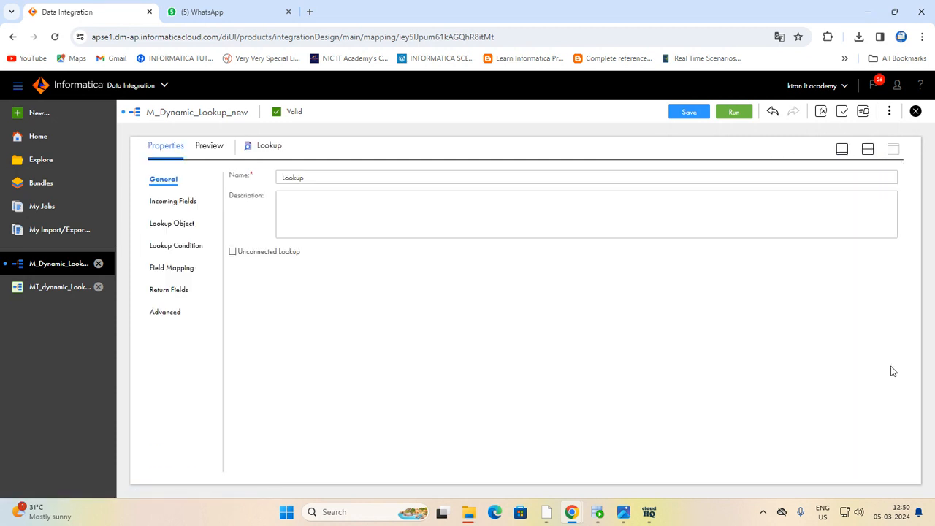
click(182, 246)
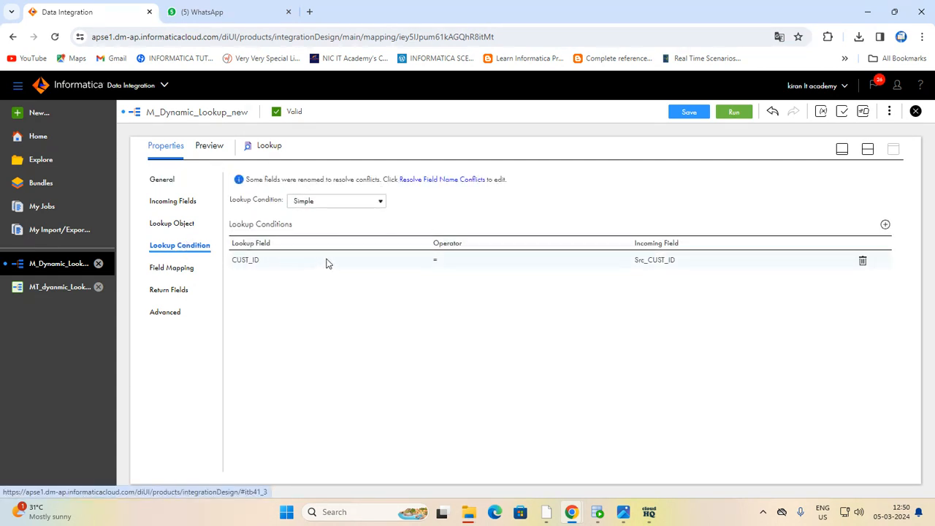
click(355, 205)
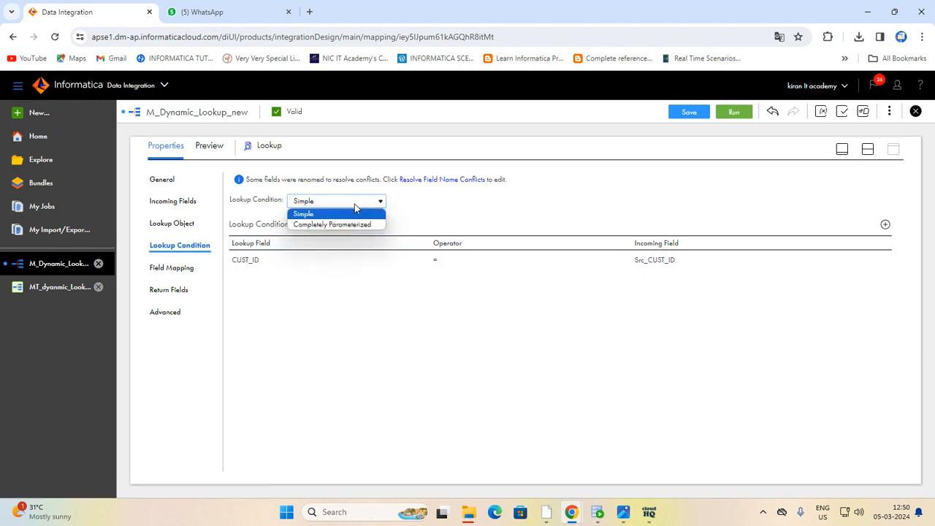
click(357, 211)
click(175, 269)
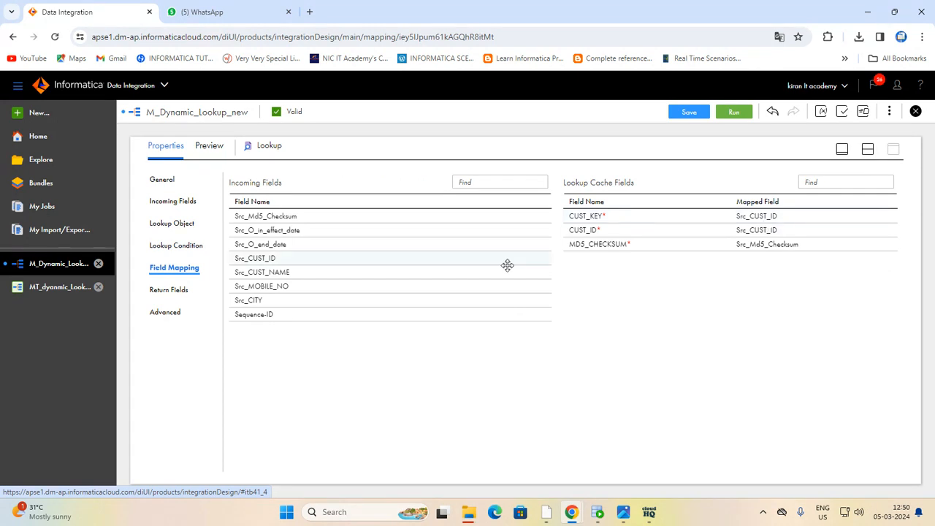
click(170, 290)
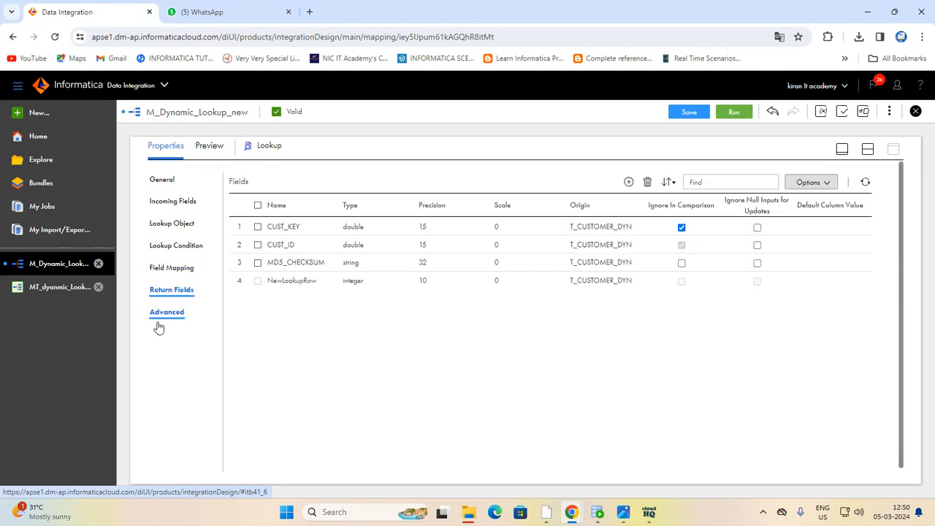
click(165, 313)
scroll(701, 349, down, 3)
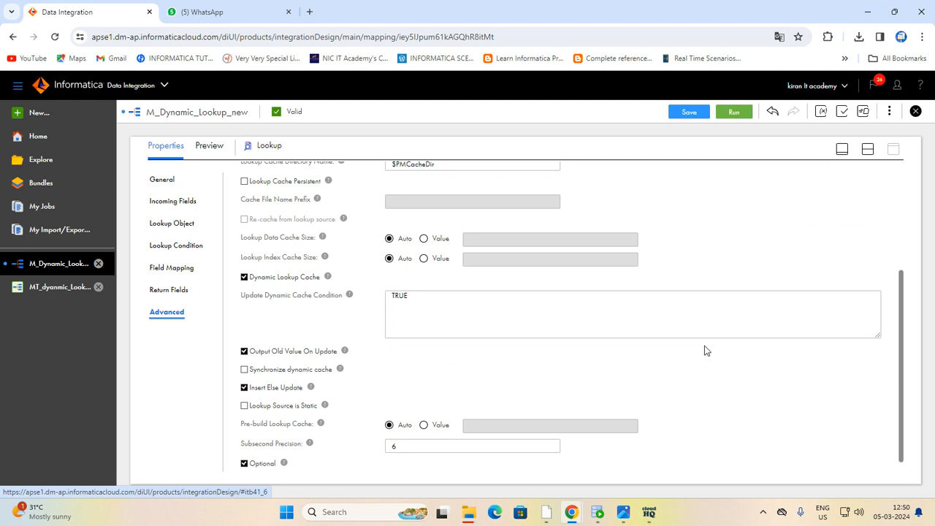
scroll(705, 351, down, 1)
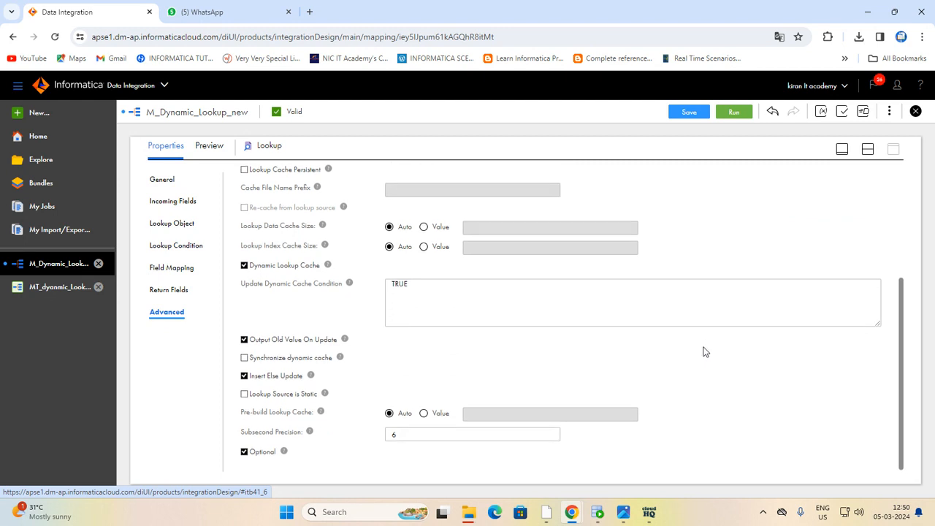
scroll(703, 351, up, 5)
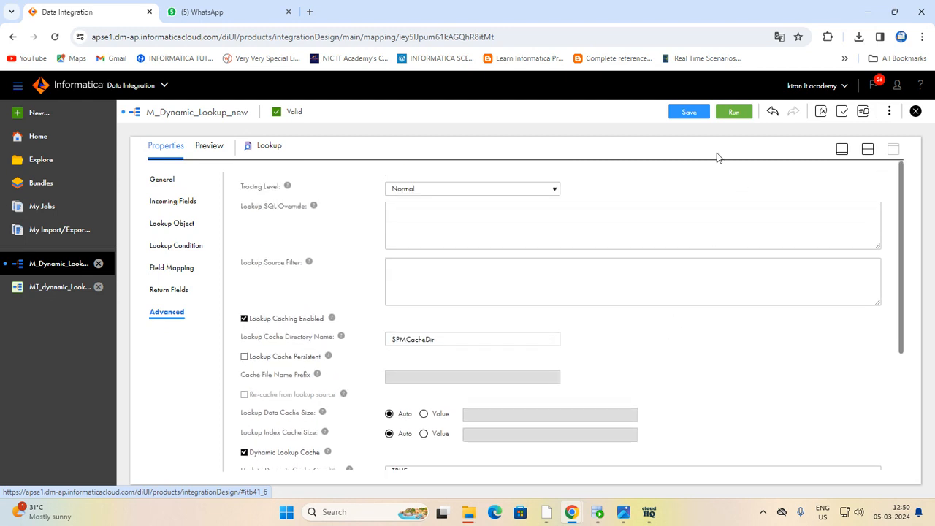
click(869, 151)
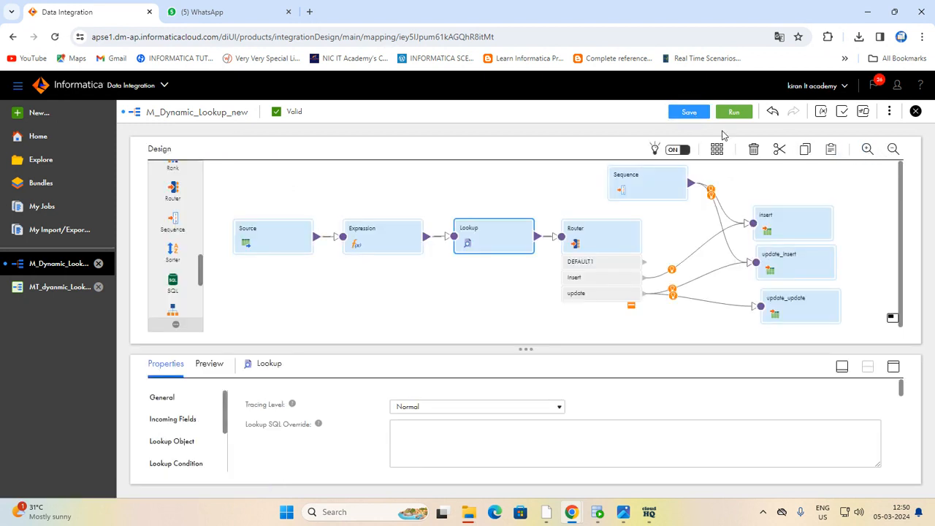
- Set the Lookup's source filter to end_date=to_date('12/31/9999','mm/dd/yyyy') and save the mapping
click(683, 108)
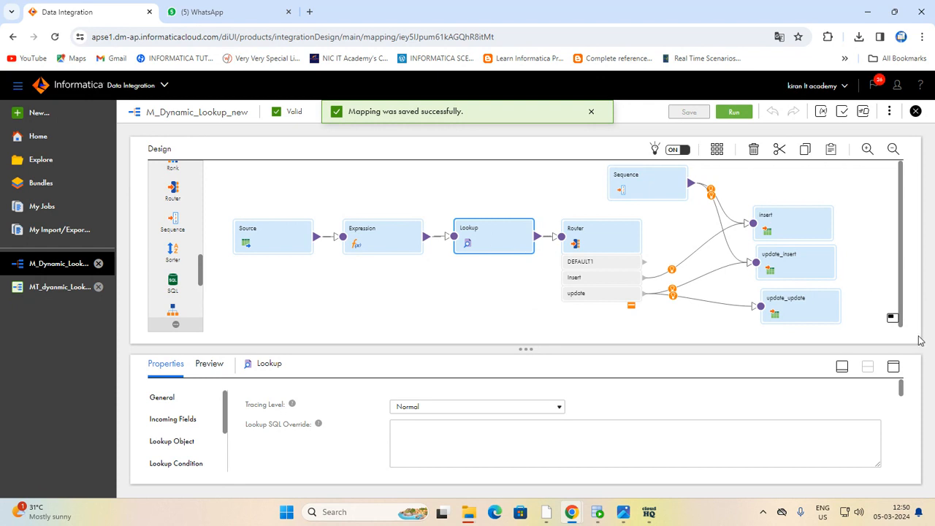
click(893, 366)
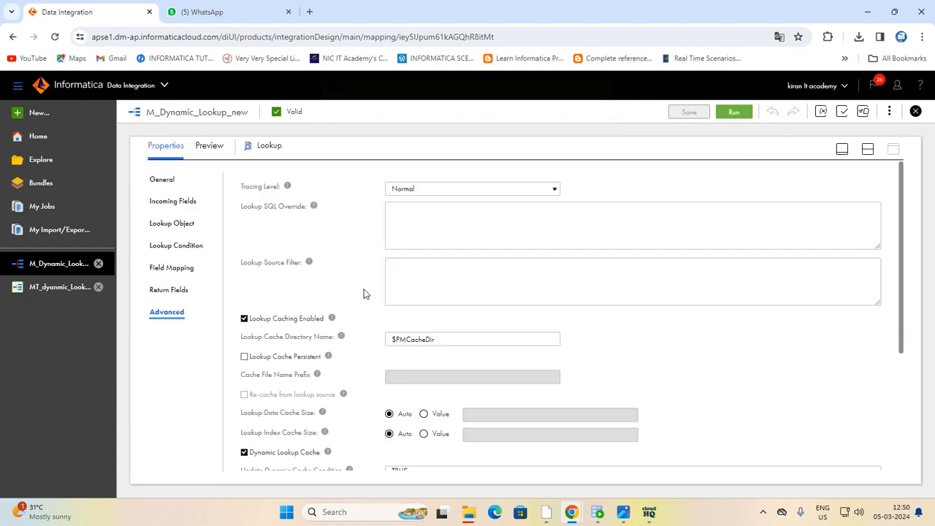
click(421, 271)
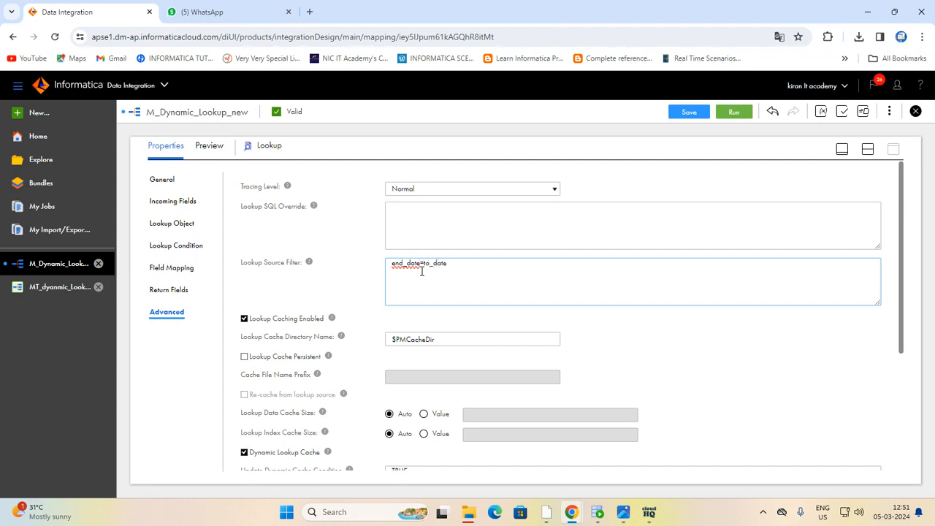
text(('12/31/9999','mm/dd/yyyy)
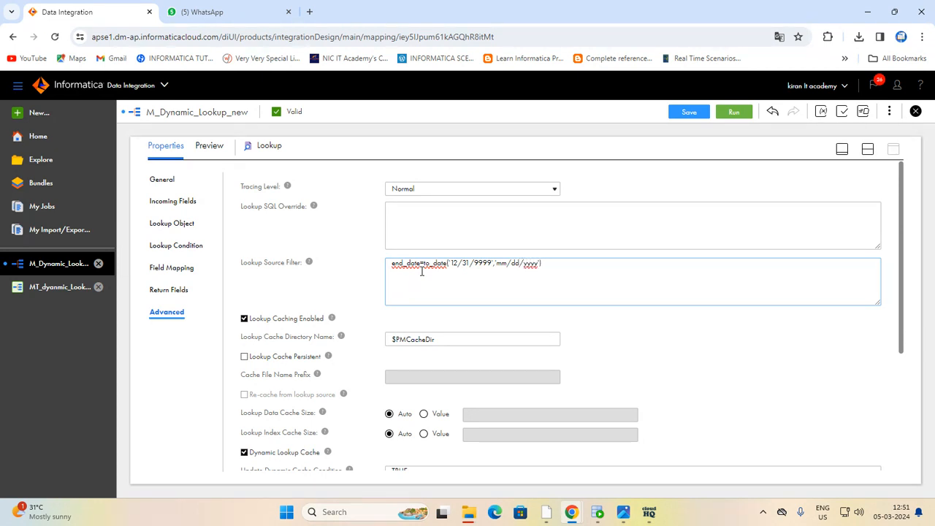
click(686, 114)
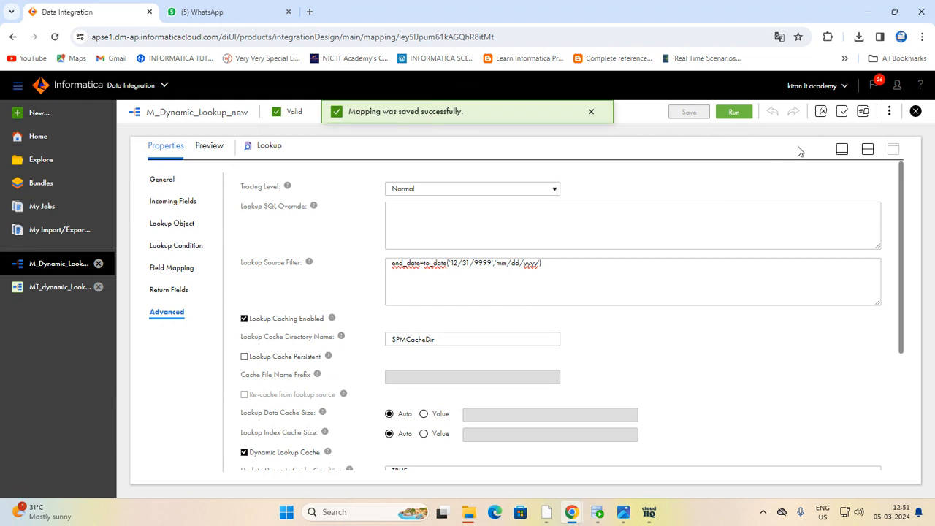
- Close the mapping task MT_dyanmic_Lookup_new, reopen it from the Technology_with_kiran project and run it
click(60, 288)
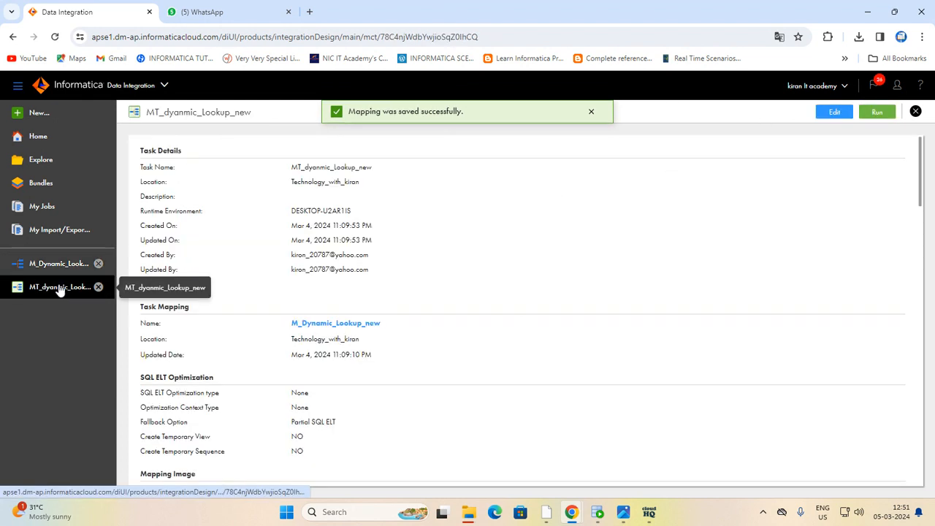
click(98, 286)
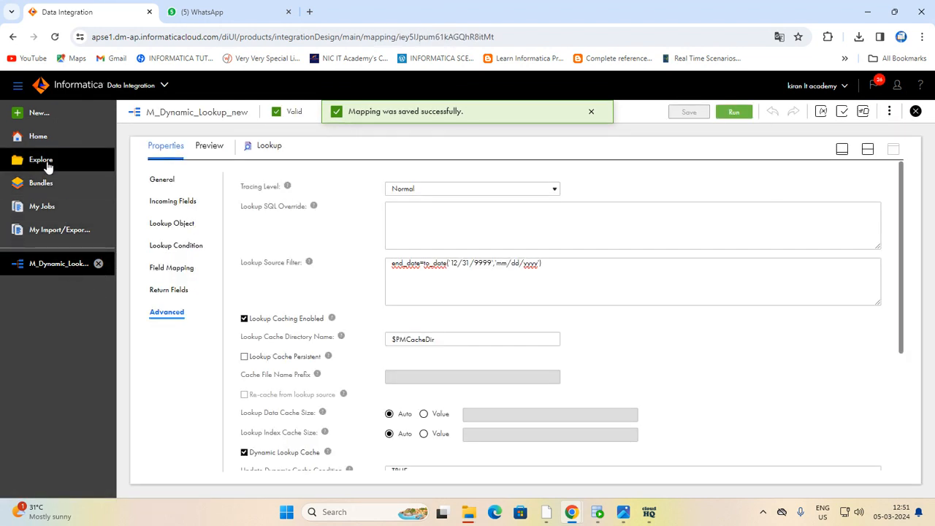
click(46, 165)
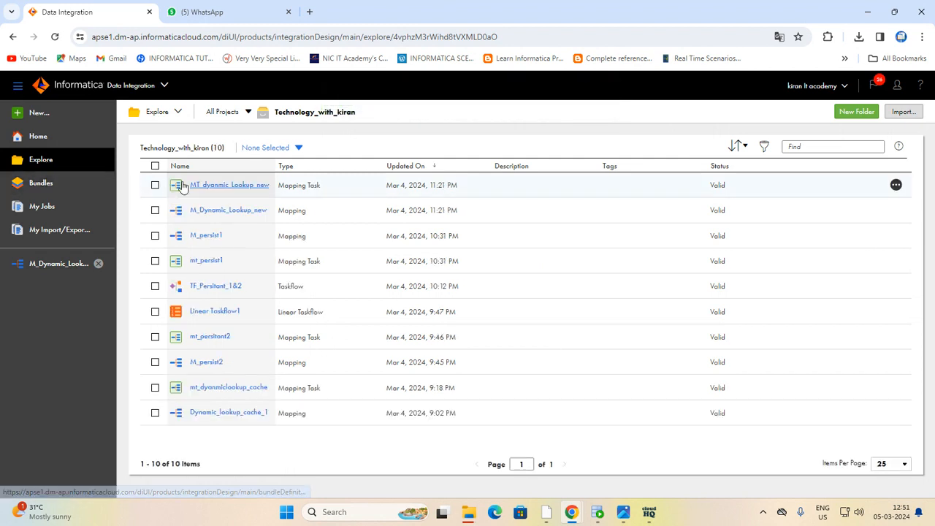
click(213, 187)
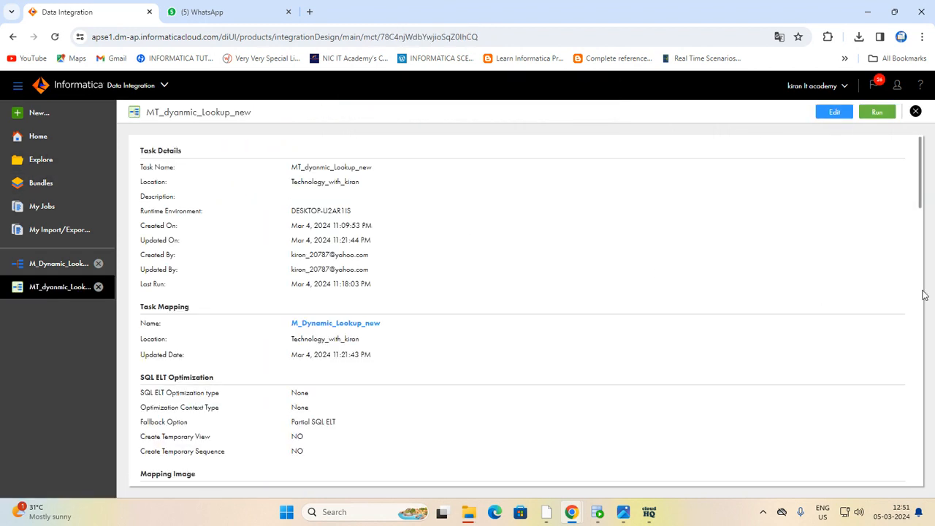
click(876, 112)
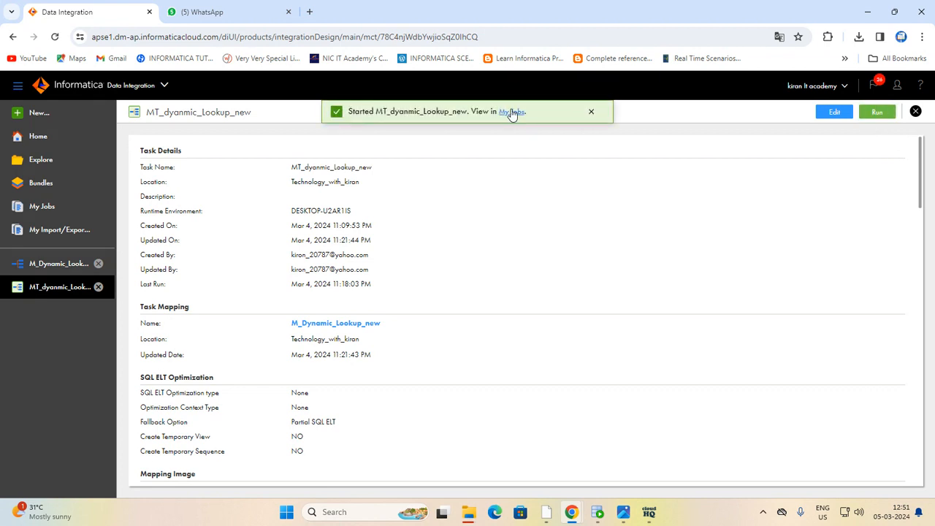
- Monitor the new MT_dyanmic_Lookup_new job until it finishes and examine its source, target and sequence results
click(512, 113)
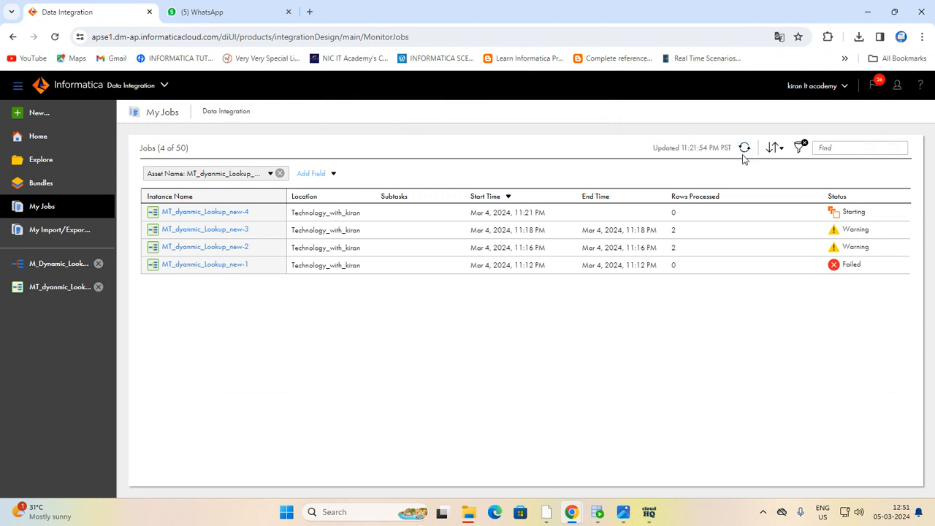
click(744, 148)
click(744, 149)
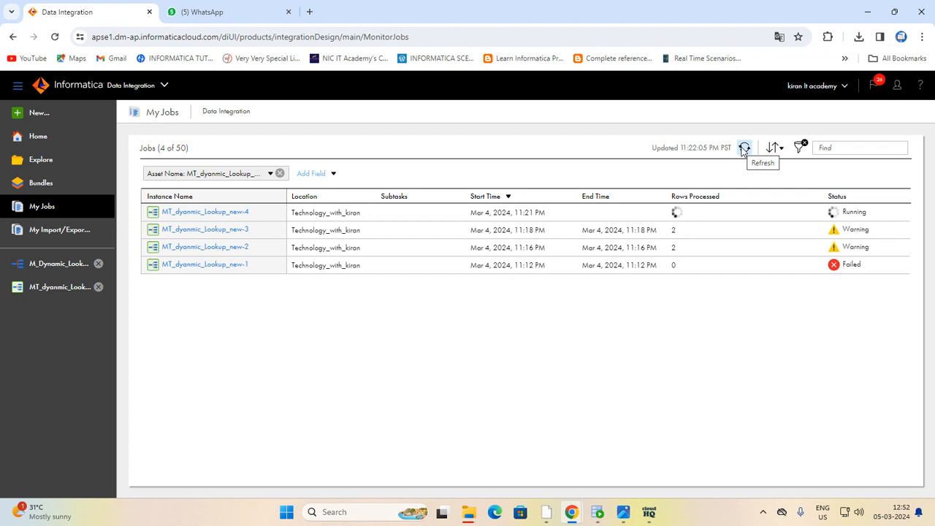
click(743, 149)
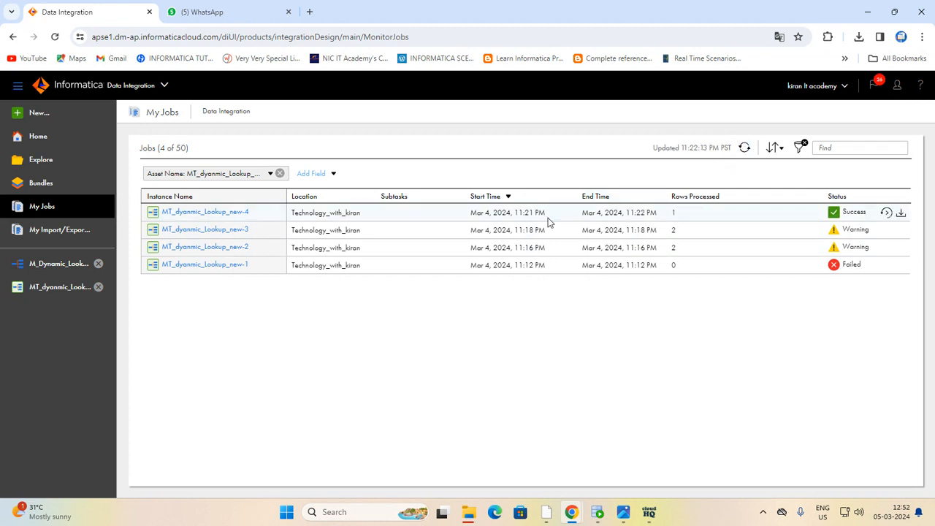
click(221, 211)
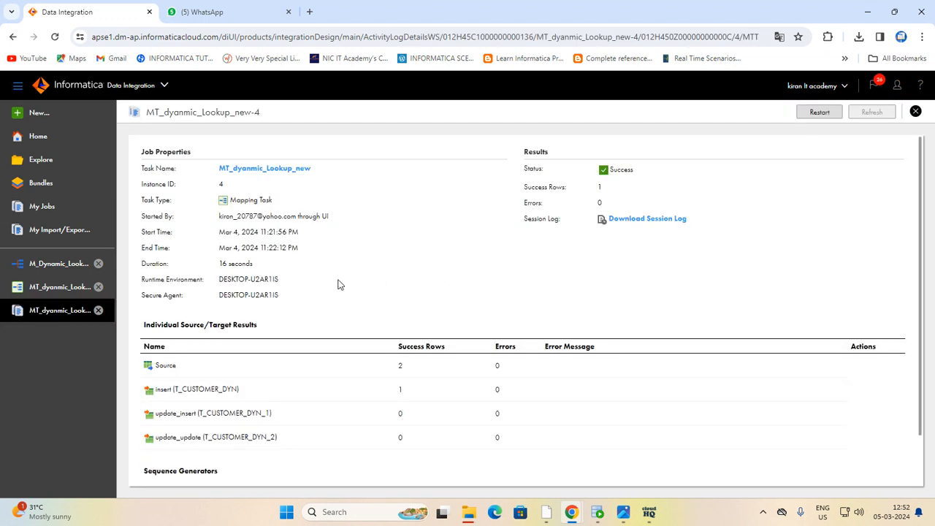
scroll(366, 307, down, 1)
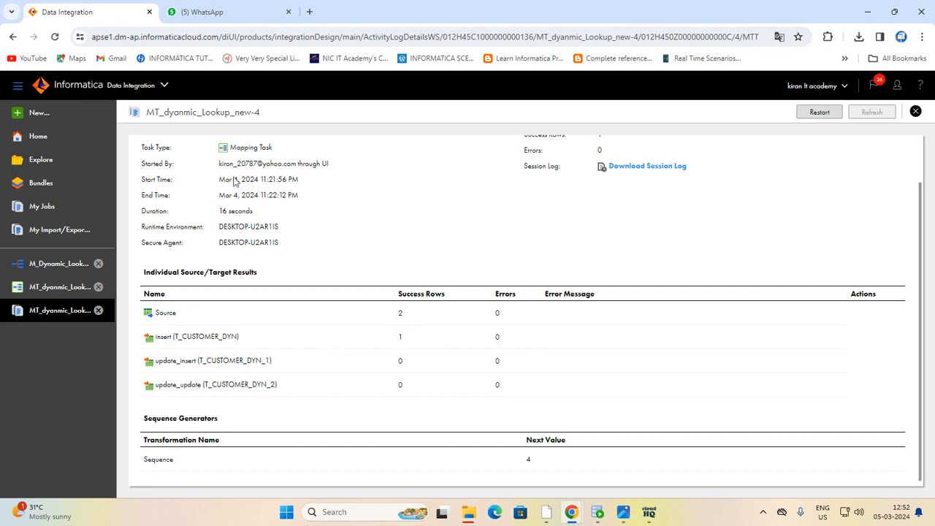
- Switch to Oracle SQL Developer and run select * from t_customer_dyn; to inspect the loaded rows
click(597, 511)
click(346, 105)
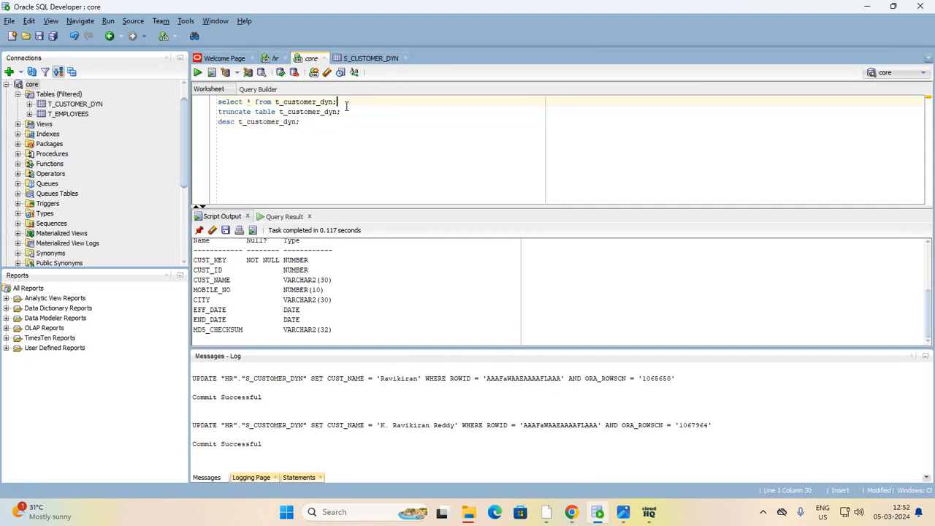
key(ctrl+Return)
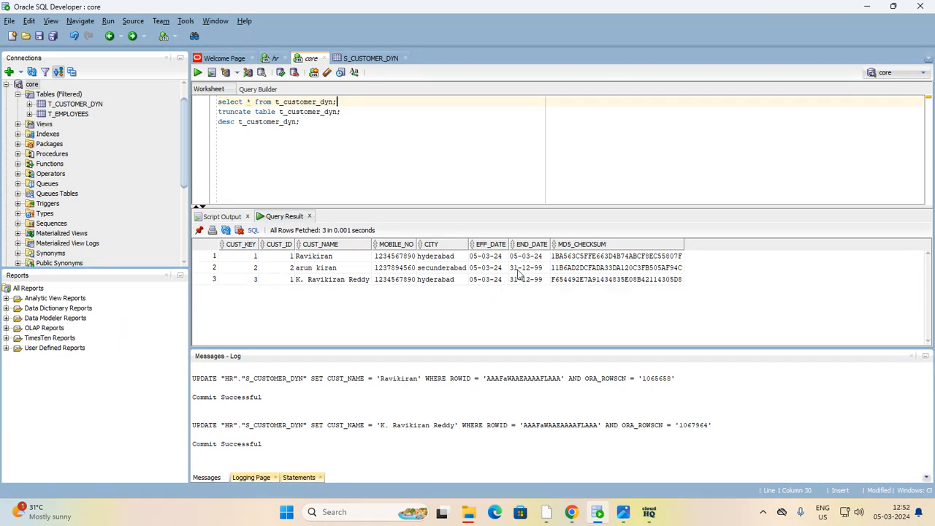
- In the S_CUSTOMER_DYN table data, set the CITY of the customer with CUST_ID 1 to Madras and commit the change
click(370, 58)
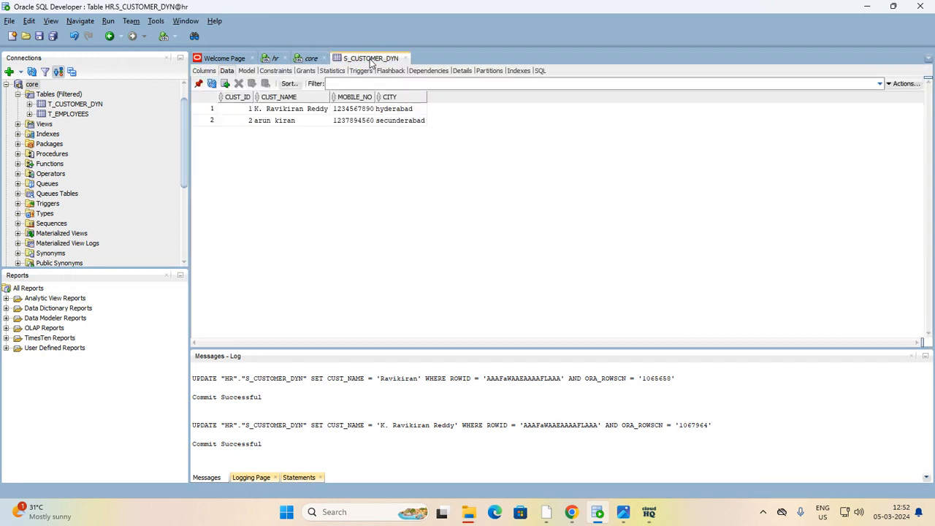
click(393, 111)
click(395, 109)
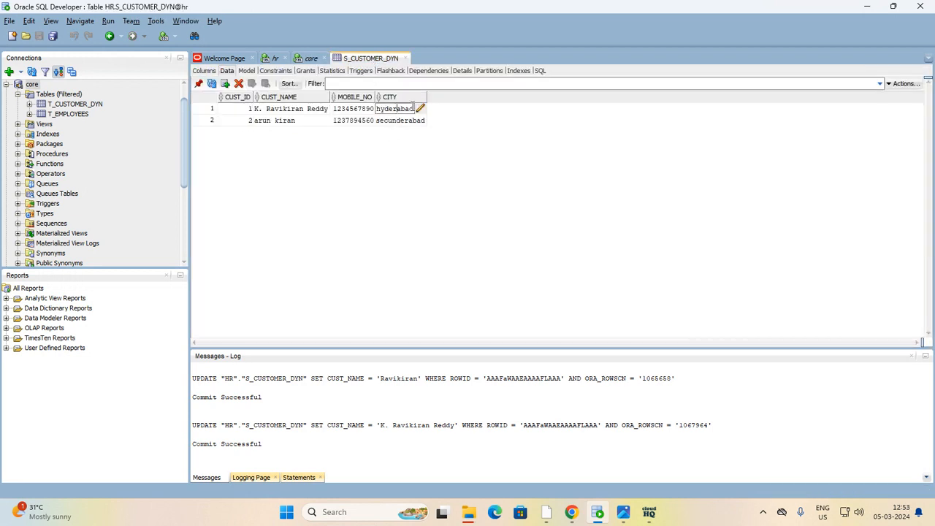
drag(415, 108, 356, 107)
text(H)
key(Return)
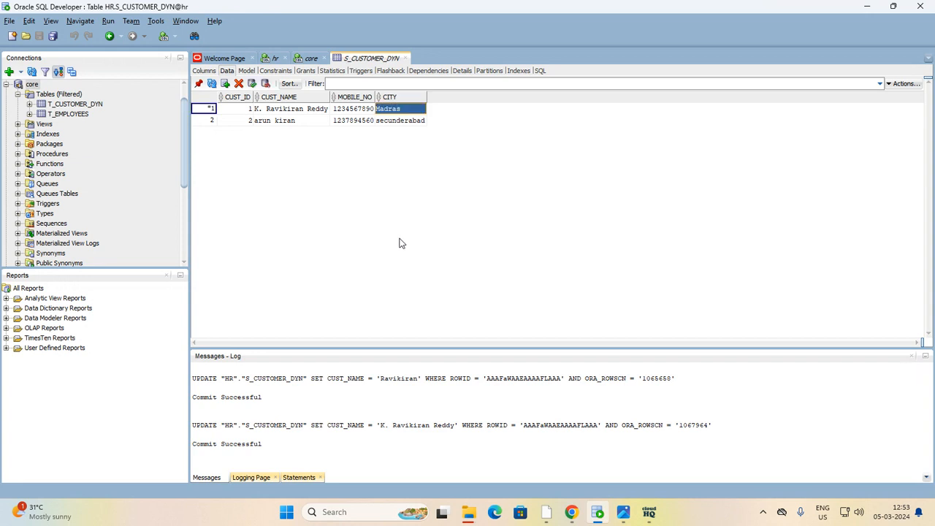
click(253, 85)
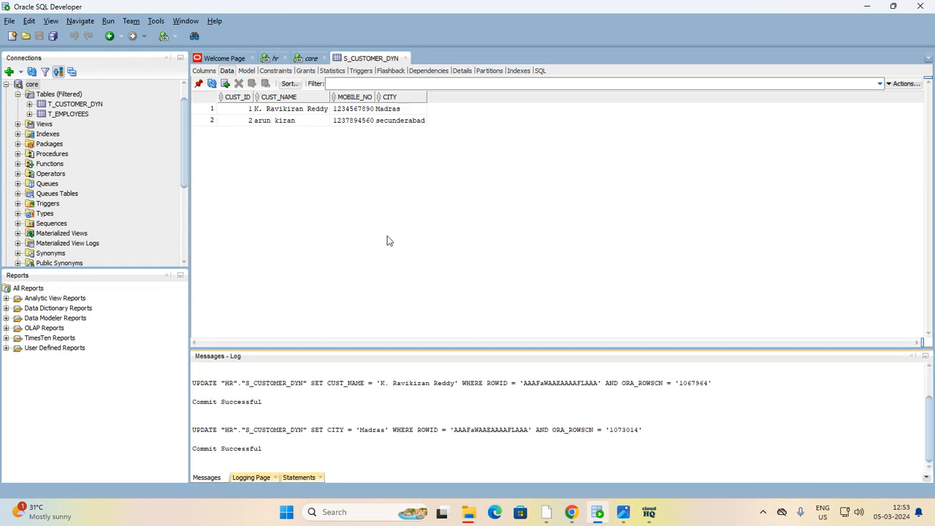
- Switch to Informatica, reopen M_Dynamic_Lookup_new and run a data preview of the Lookup transformation to inspect its output rows
mouse_move(571, 511)
click(534, 477)
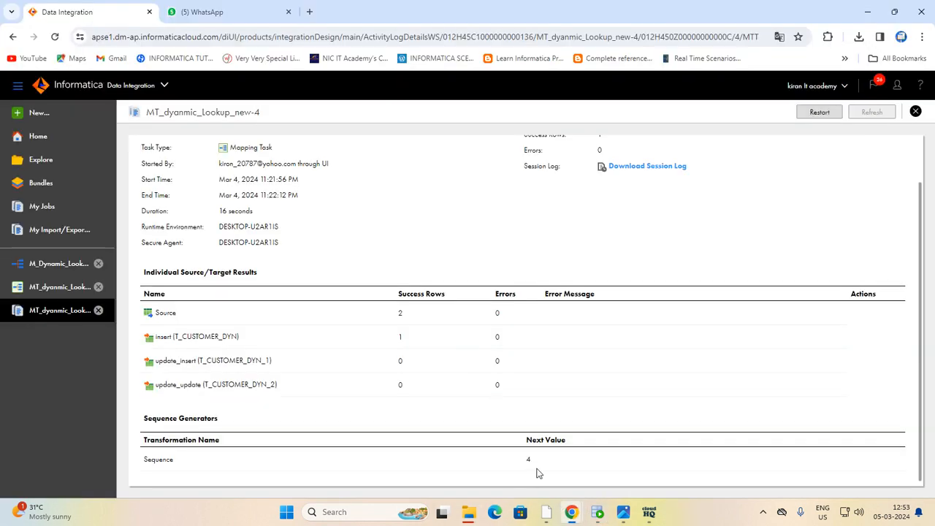
click(68, 268)
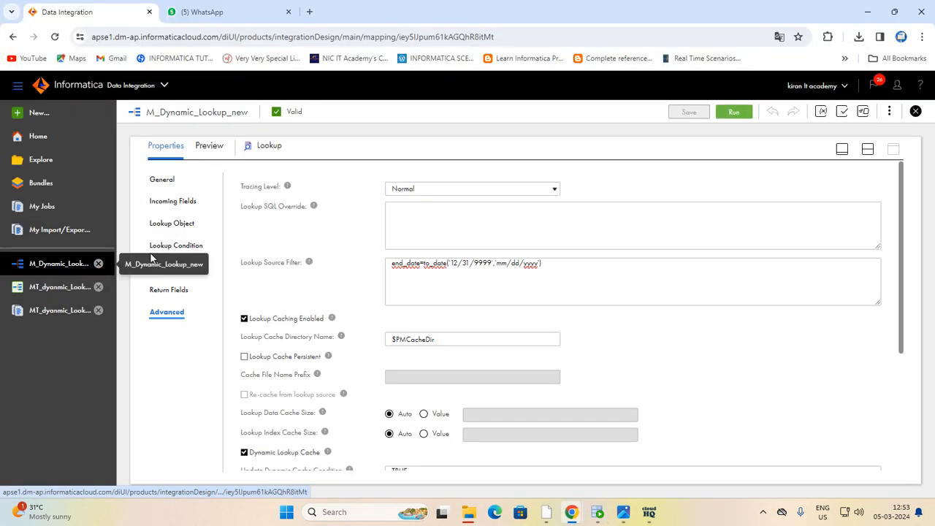
click(868, 150)
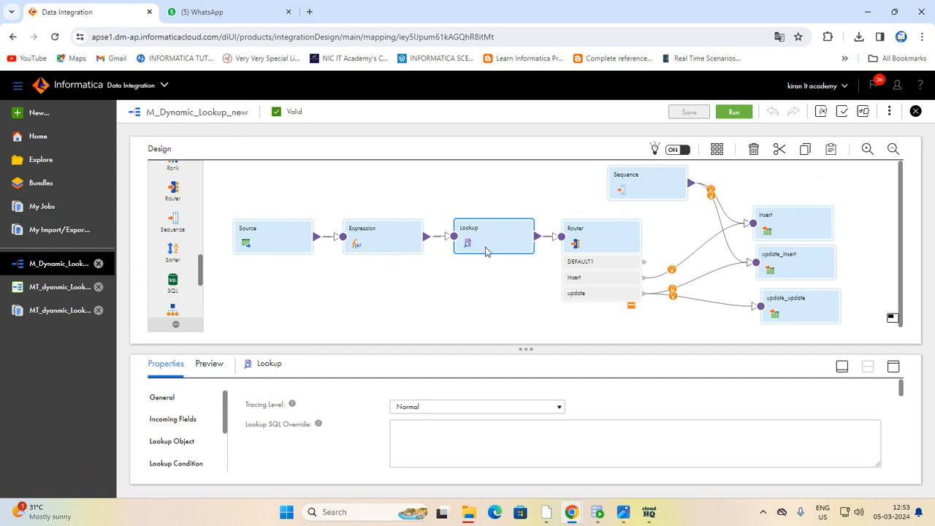
click(892, 366)
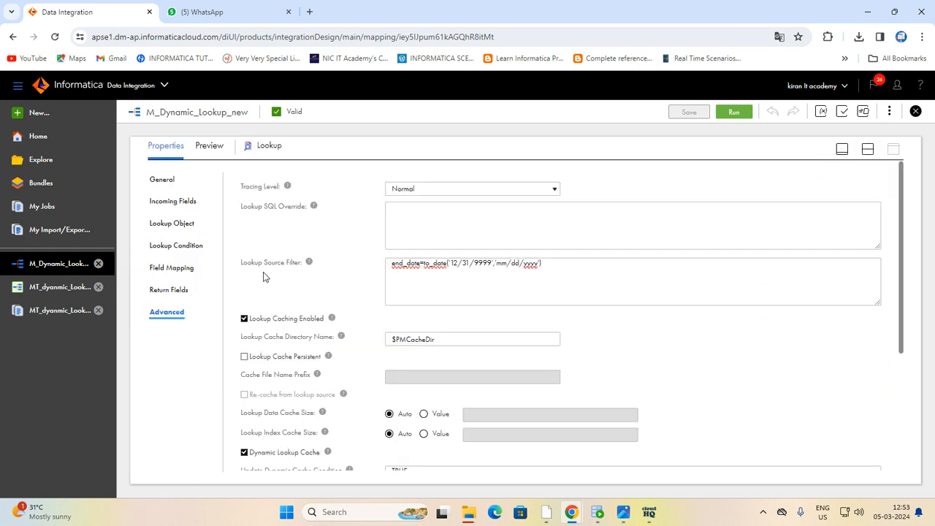
click(209, 145)
click(835, 174)
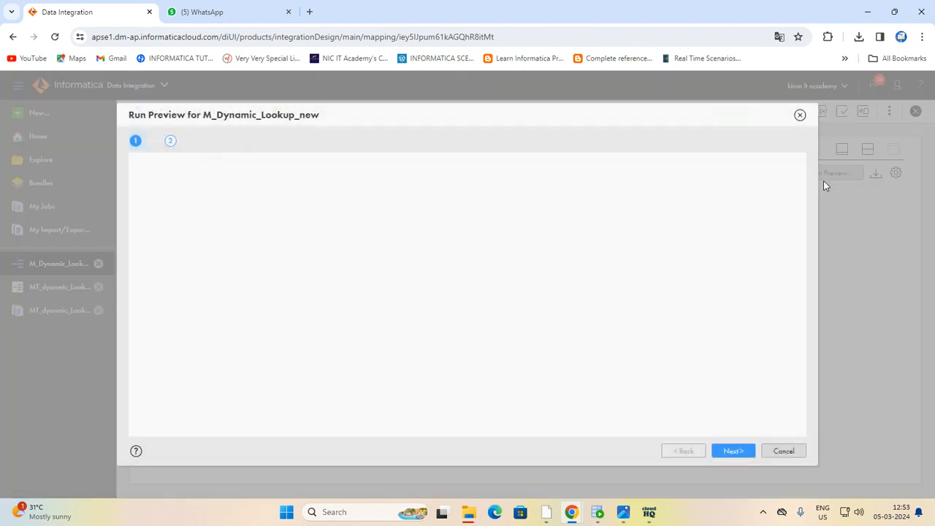
click(725, 450)
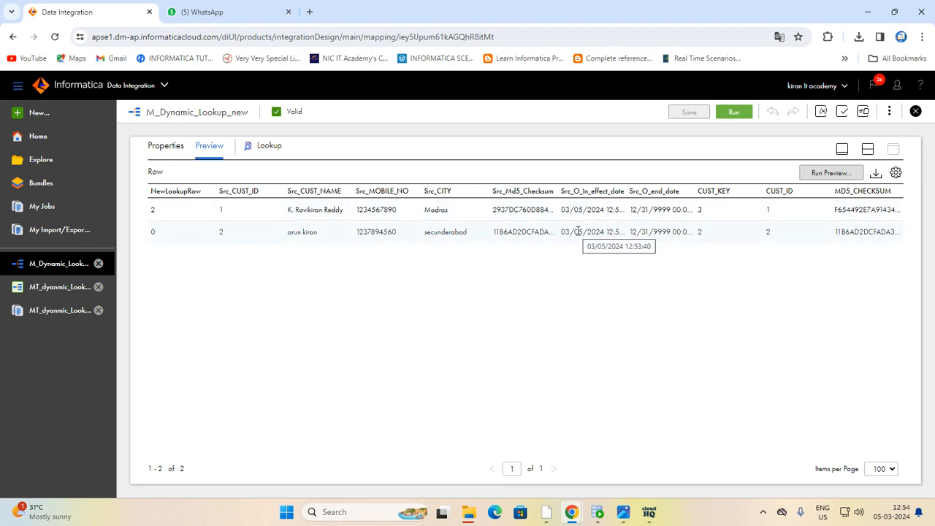
click(649, 512)
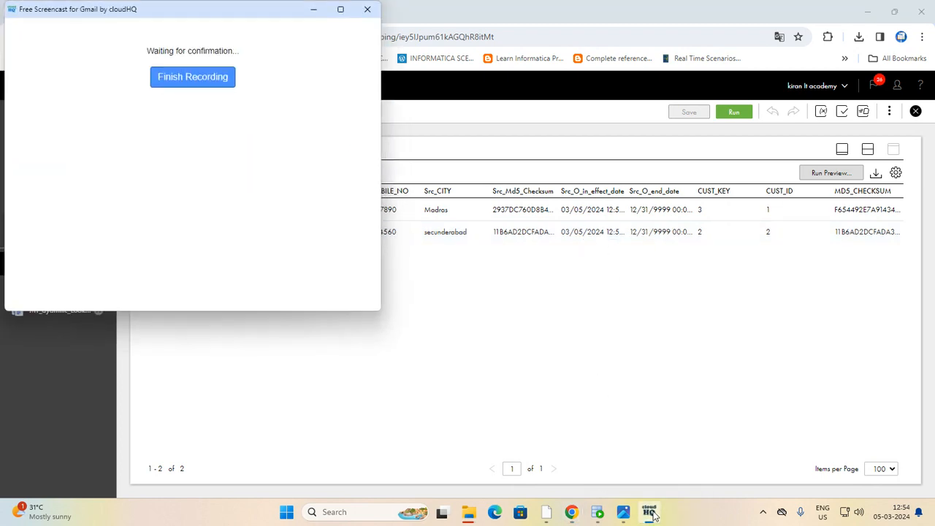